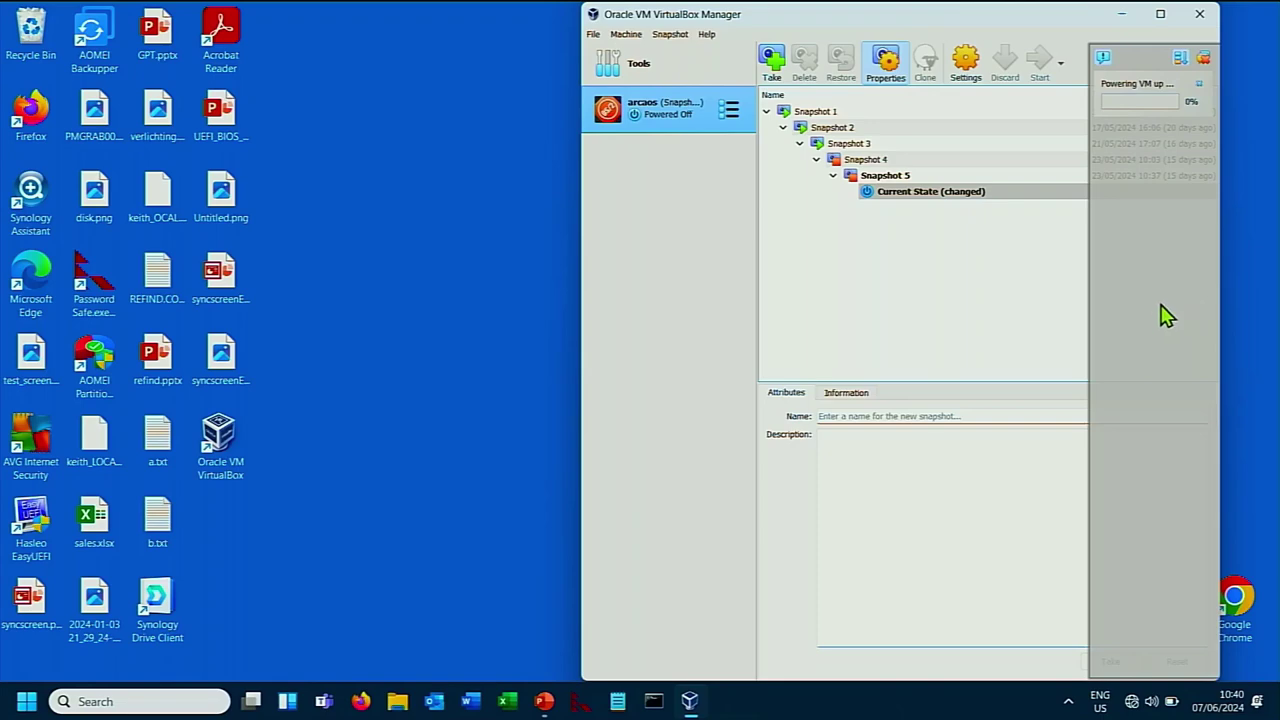
- Hide the running arcaos machine's notification panel and lower the Windows host's sound volume to near its minimum
{"action": "left_click", "coordinate": [629, 419]}
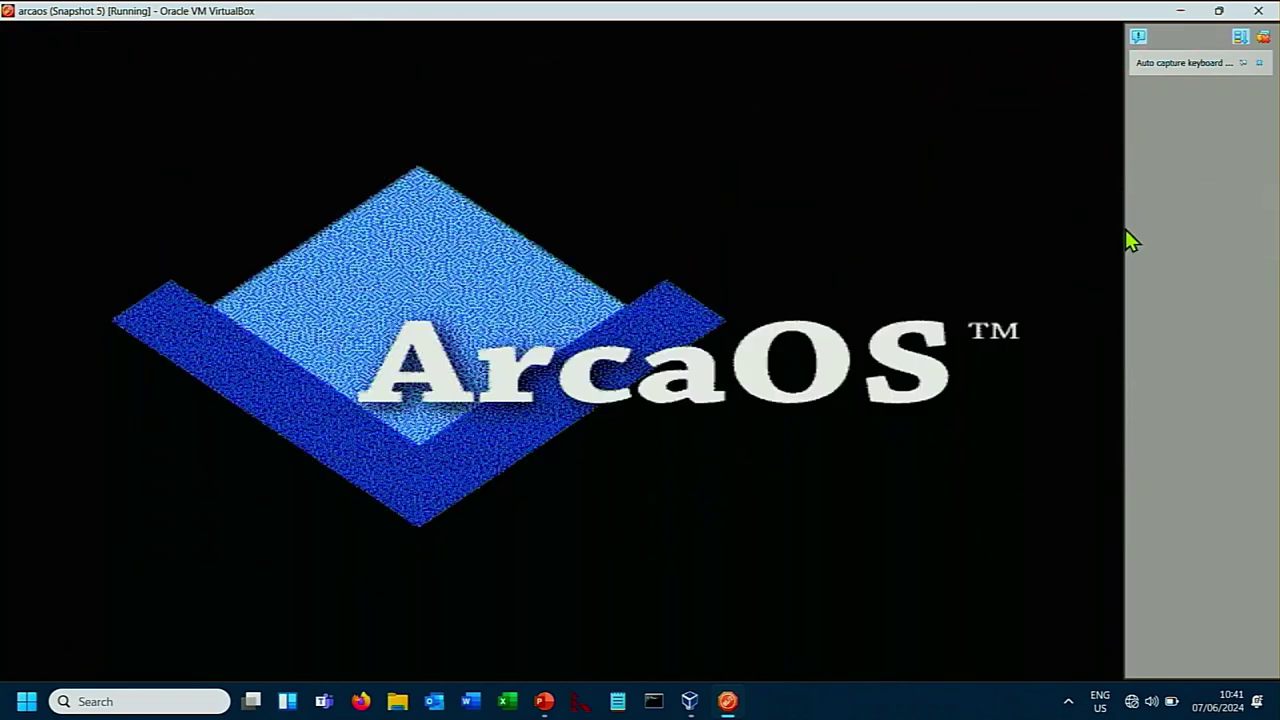
{"action": "left_click", "coordinate": [1139, 36]}
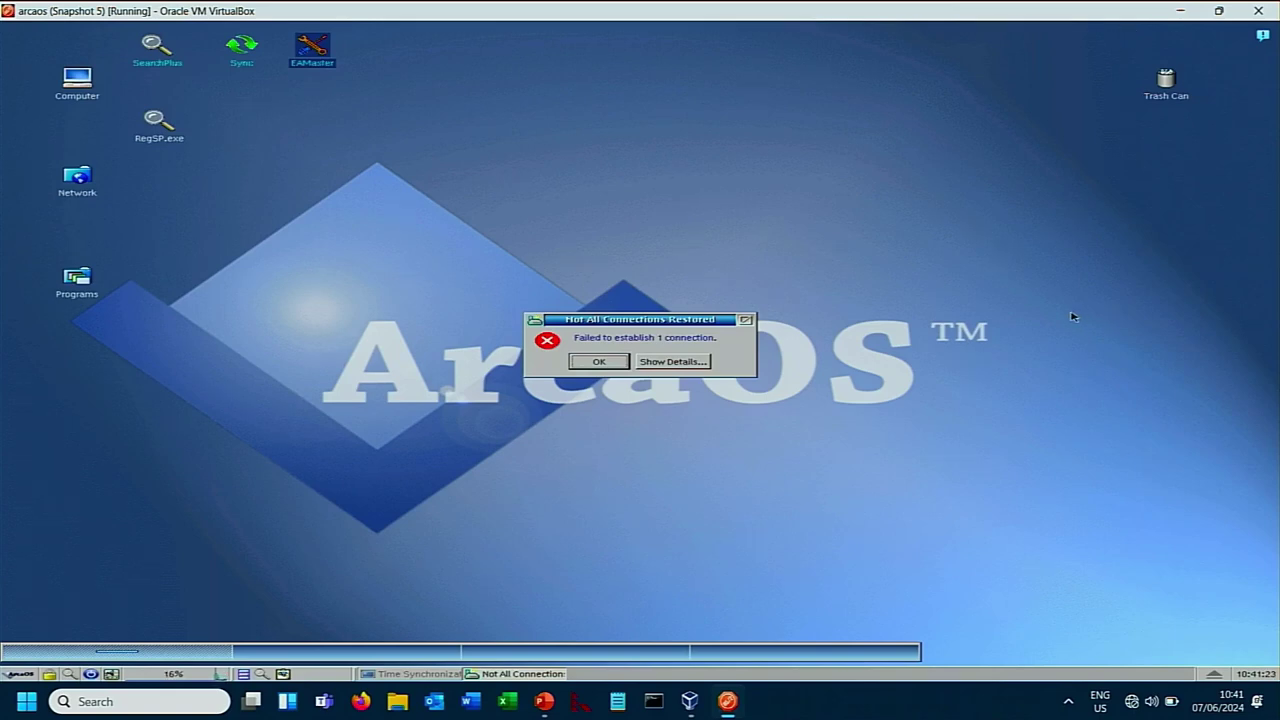
{"action": "left_click", "coordinate": [1069, 703]}
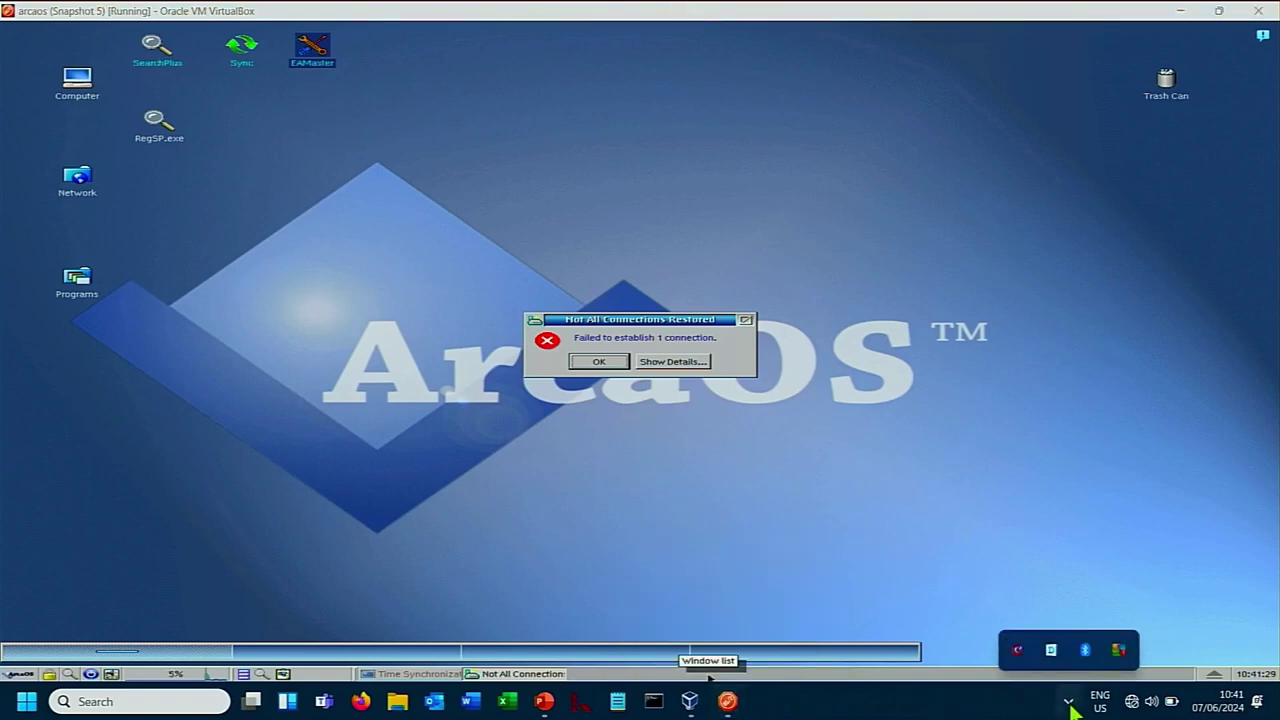
{"action": "left_click", "coordinate": [1160, 705]}
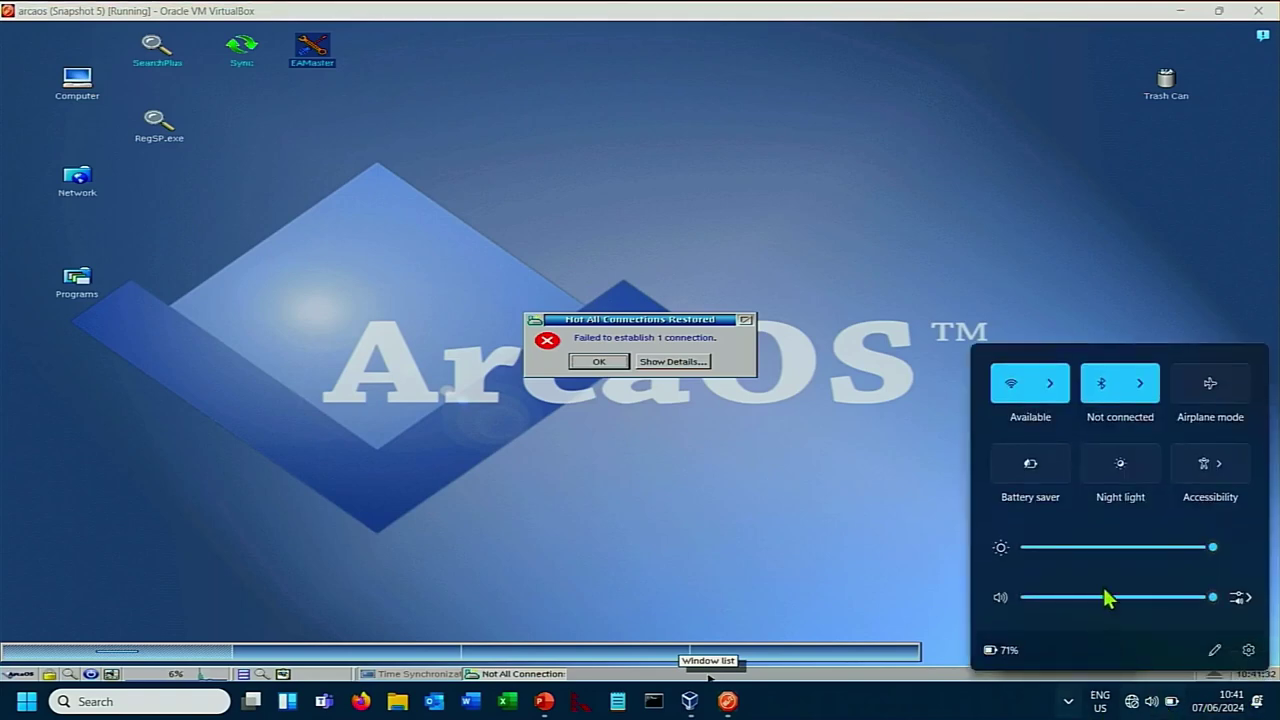
{"action": "left_click", "coordinate": [1049, 597]}
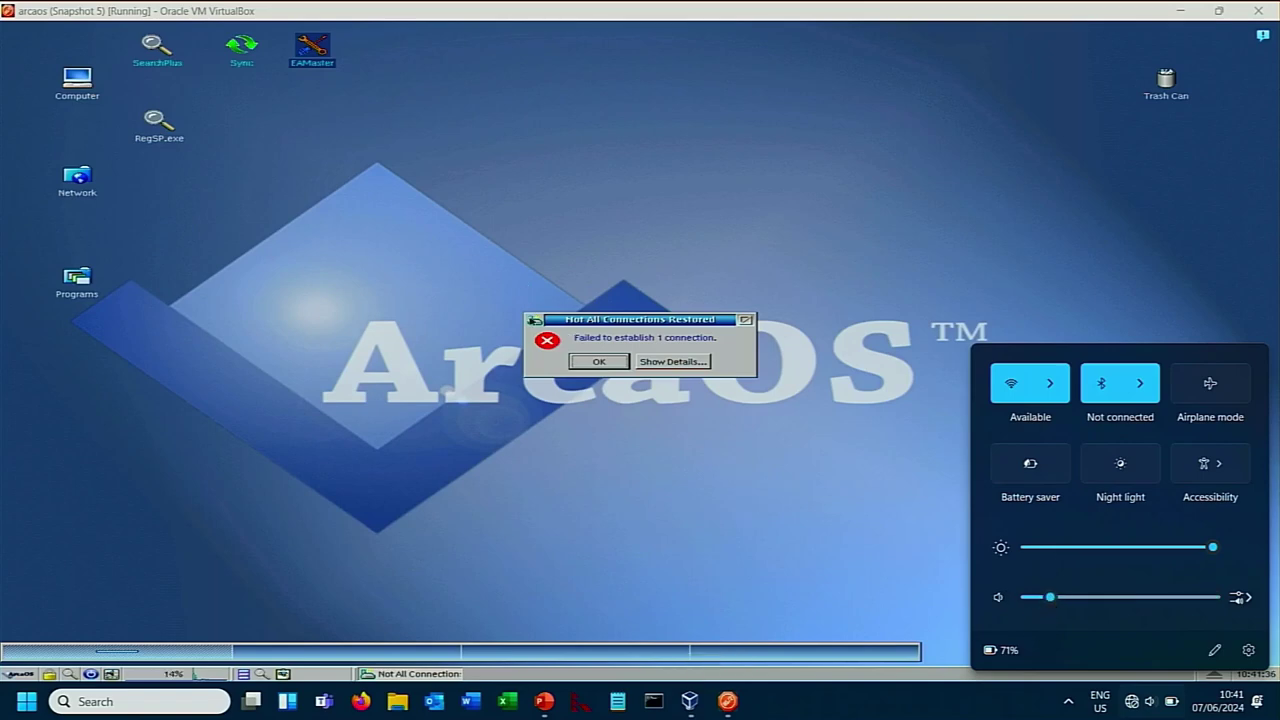
{"action": "left_click", "coordinate": [640, 506]}
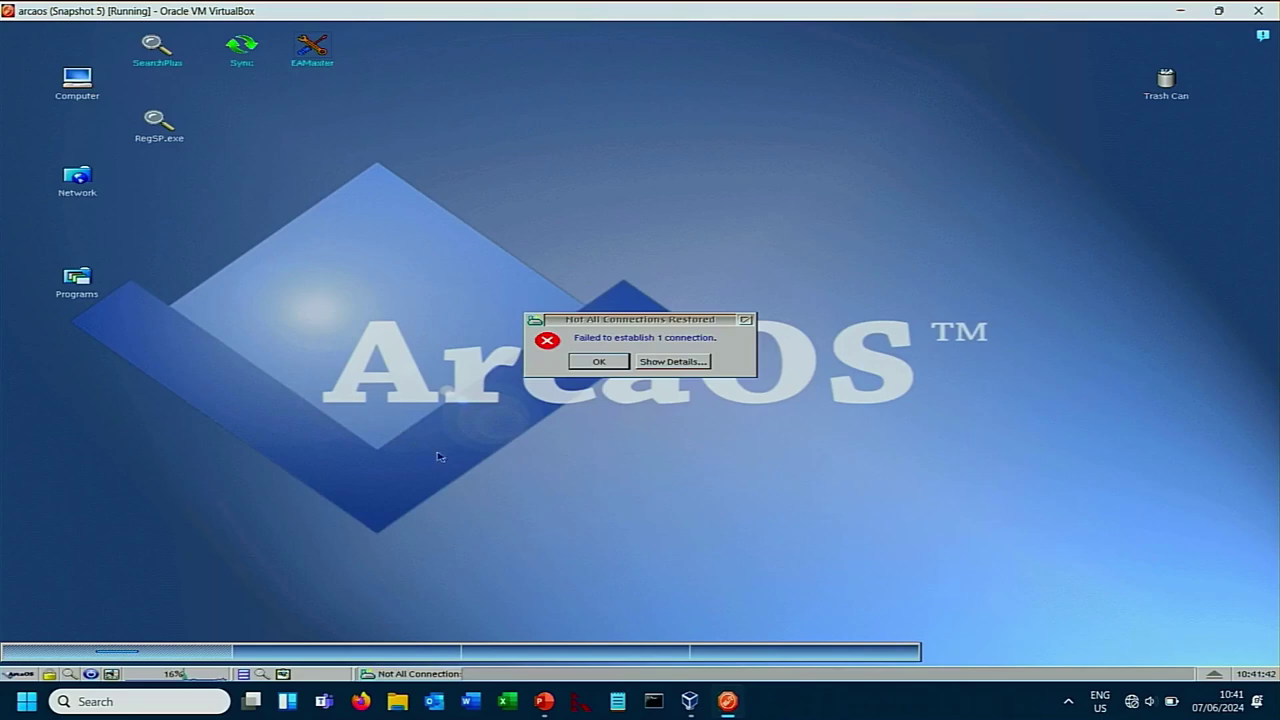
- Dismiss the connection error message and open EAMaster, placing its window nearer the middle of the desktop
{"action": "left_click", "coordinate": [606, 365]}
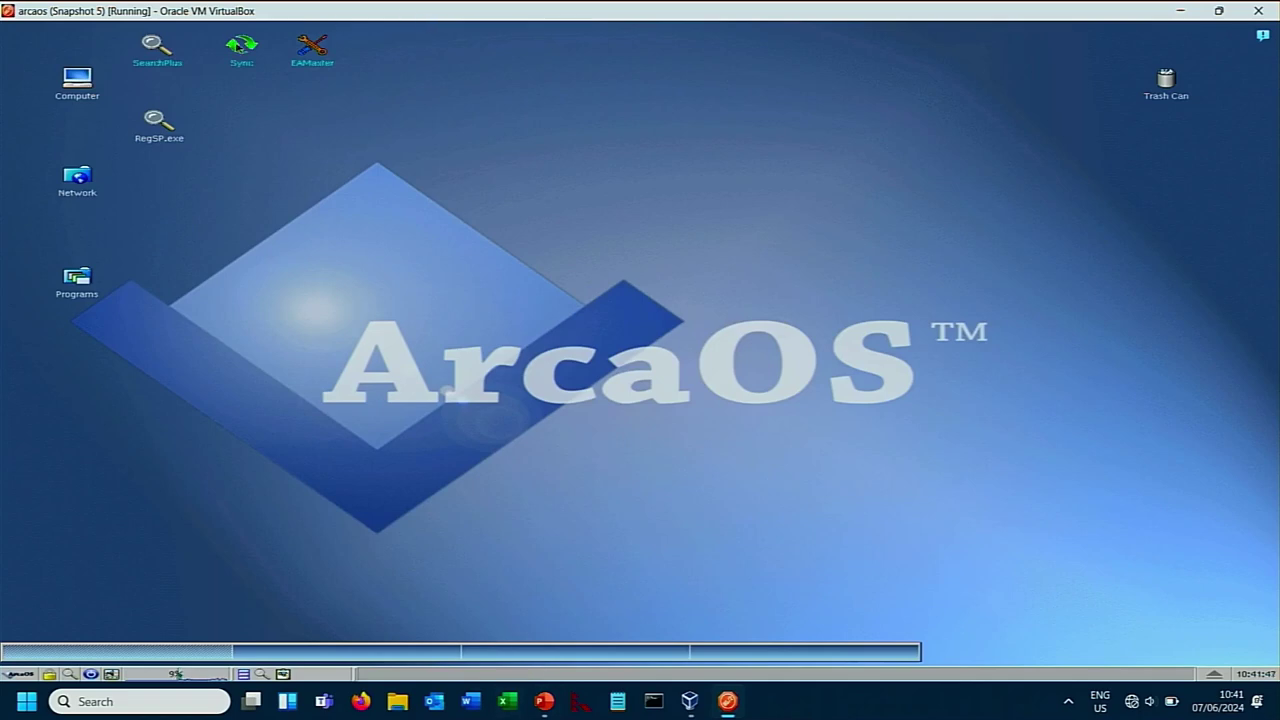
{"action": "double_click", "coordinate": [316, 58]}
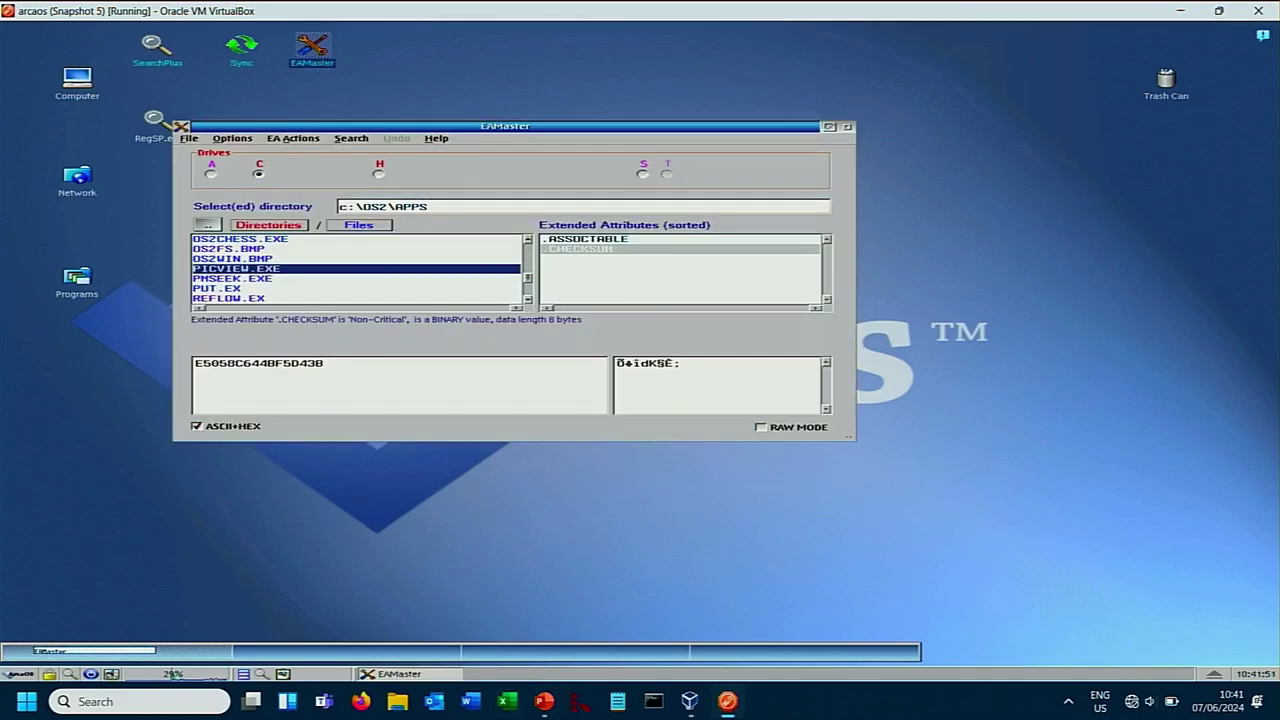
{"action": "left_click_drag", "start_coordinate": [453, 126], "coordinate": [562, 180]}
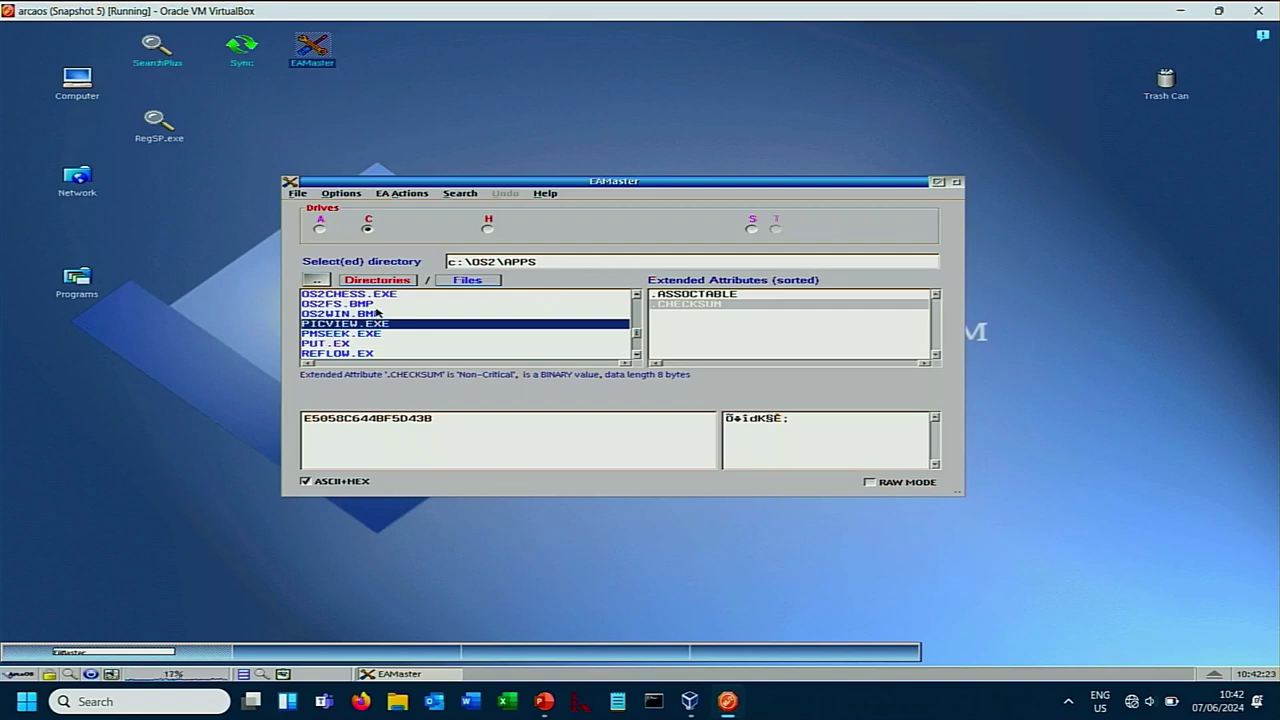
- Browse the files in c:\OS2\APPS from PICVIEW.EXE down to the end of the list and back up to REMOVEC.WAV
{"action": "key", "text": "Down"}
{"action": "key", "text": "Down"}
{"action": "key", "text": "Down"}
{"action": "key", "text": "Down"}
{"action": "key", "text": "Down"}
{"action": "key", "text": "Down"}
{"action": "key", "text": "Down"}
{"action": "key", "text": "Down"}
{"action": "key", "text": "Down"}
{"action": "key", "text": "Down"}
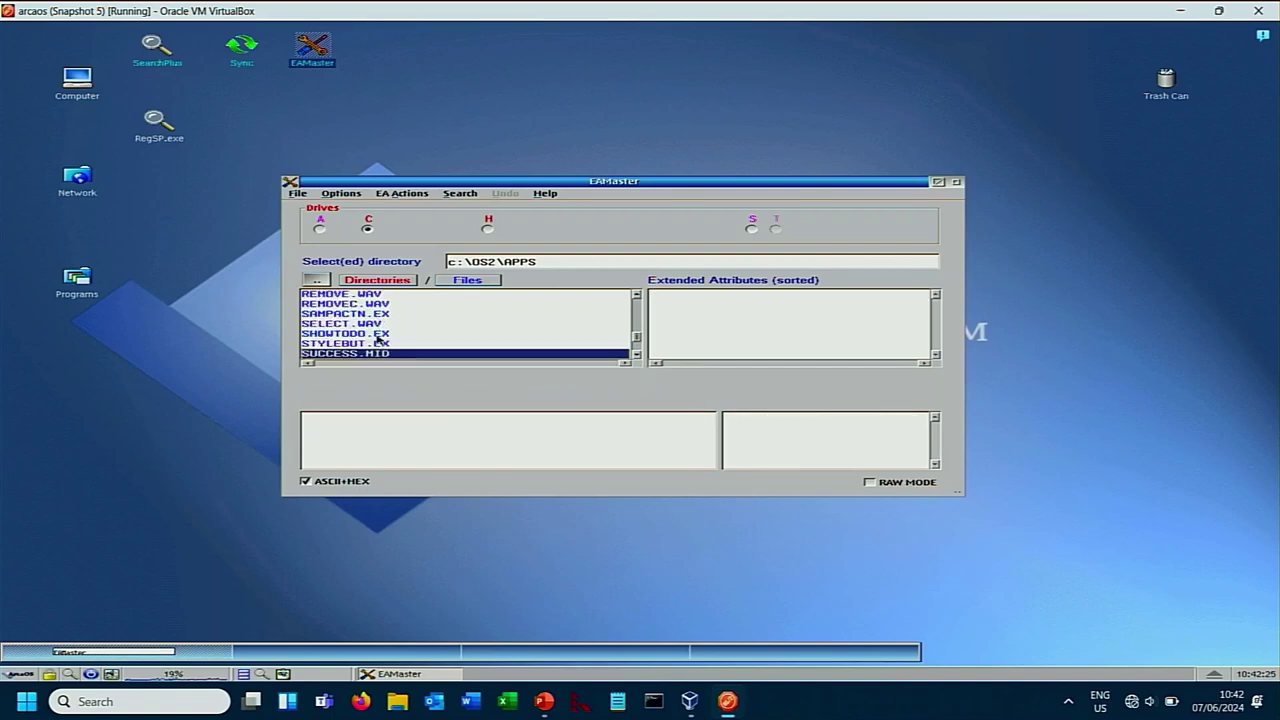
{"action": "key", "text": "Down"}
{"action": "key", "text": "Down"}
{"action": "key", "text": "Down"}
{"action": "key", "text": "Down"}
{"action": "key", "text": "Down"}
{"action": "key", "text": "Down"}
{"action": "key", "text": "Down"}
{"action": "key", "text": "Down"}
{"action": "key", "text": "Down"}
{"action": "key", "text": "Down"}
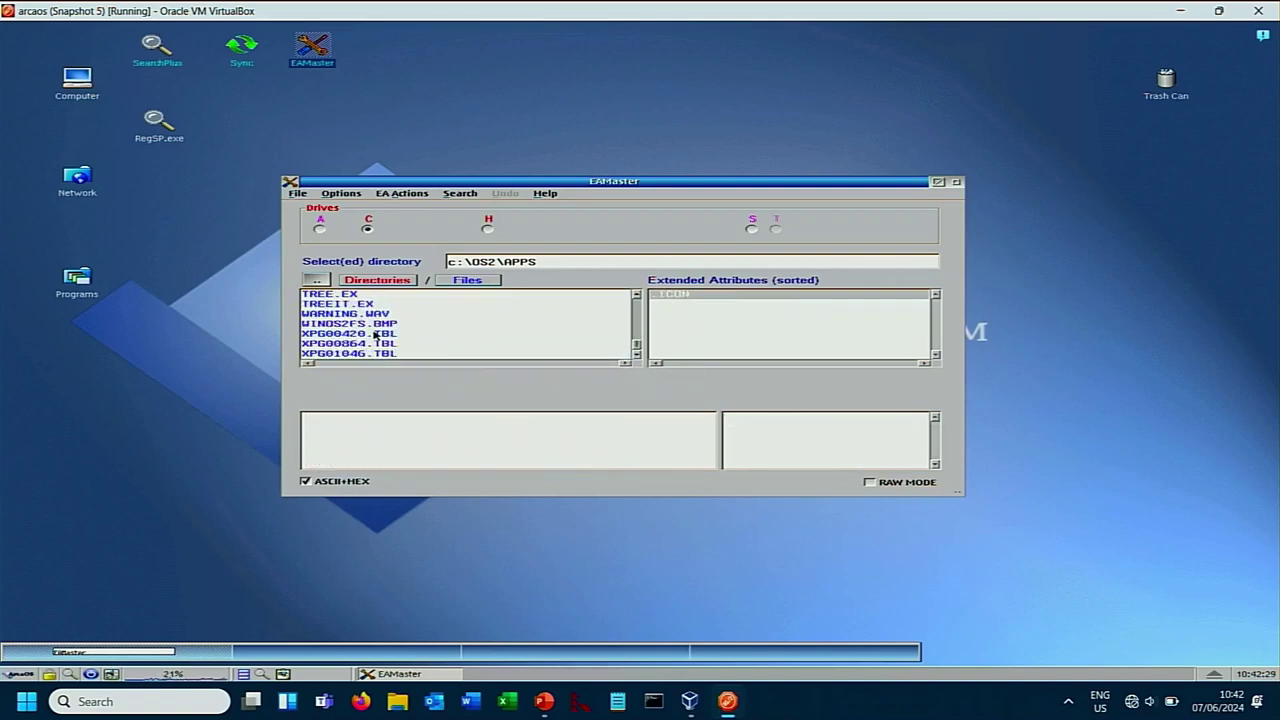
{"action": "key", "text": "Up"}
{"action": "key", "text": "Up"}
{"action": "key", "text": "Up"}
{"action": "key", "text": "Up"}
{"action": "key", "text": "Up"}
{"action": "key", "text": "Up"}
{"action": "key", "text": "Up"}
{"action": "key", "text": "Up"}
{"action": "key", "text": "Up"}
{"action": "key", "text": "Up"}
{"action": "key", "text": "Up"}
{"action": "key", "text": "Up"}
{"action": "key", "text": "Up"}
{"action": "key", "text": "Up"}
{"action": "key", "text": "Up"}
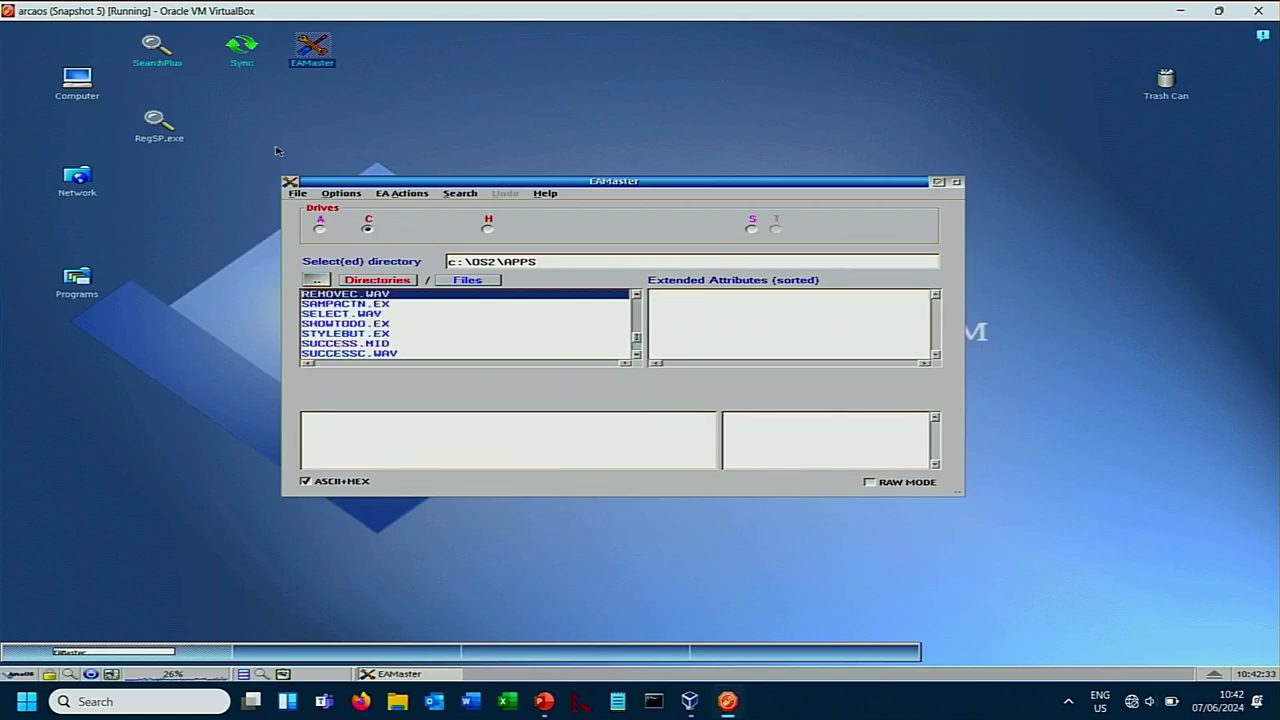
- Review the list of available EAMaster options without changing any of them
{"action": "left_click", "coordinate": [339, 194]}
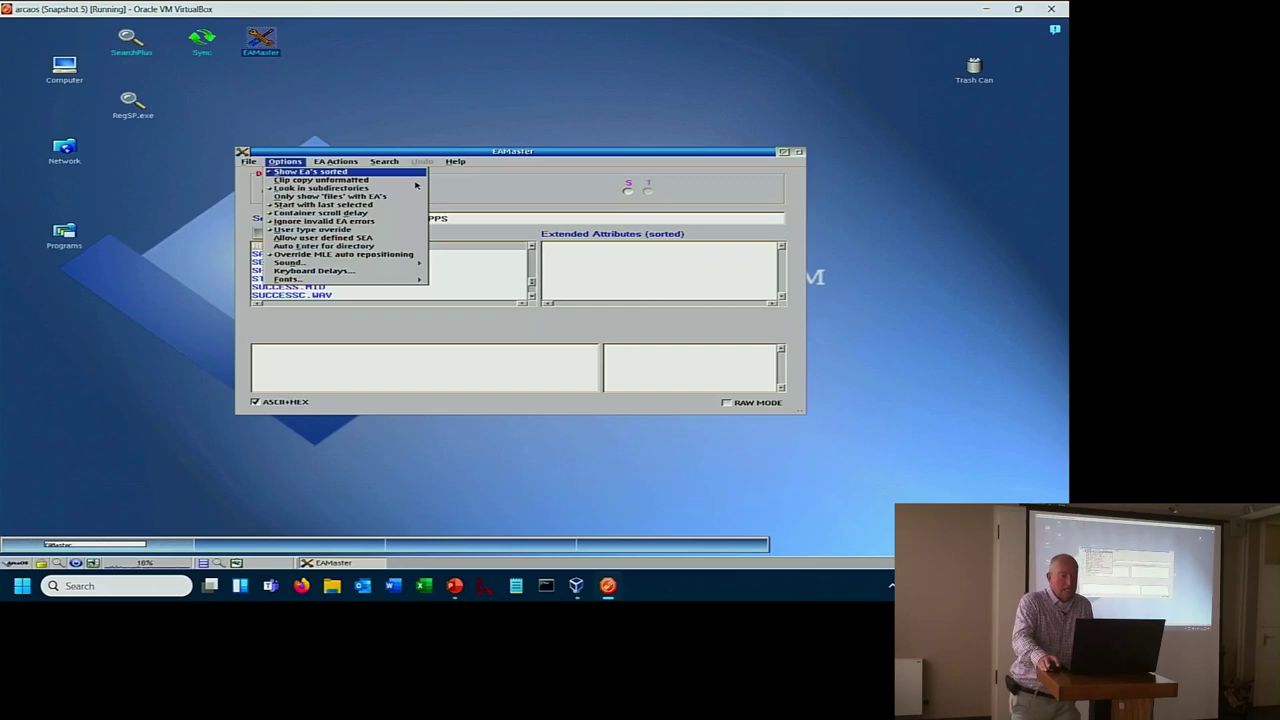
{"action": "left_click", "coordinate": [462, 150]}
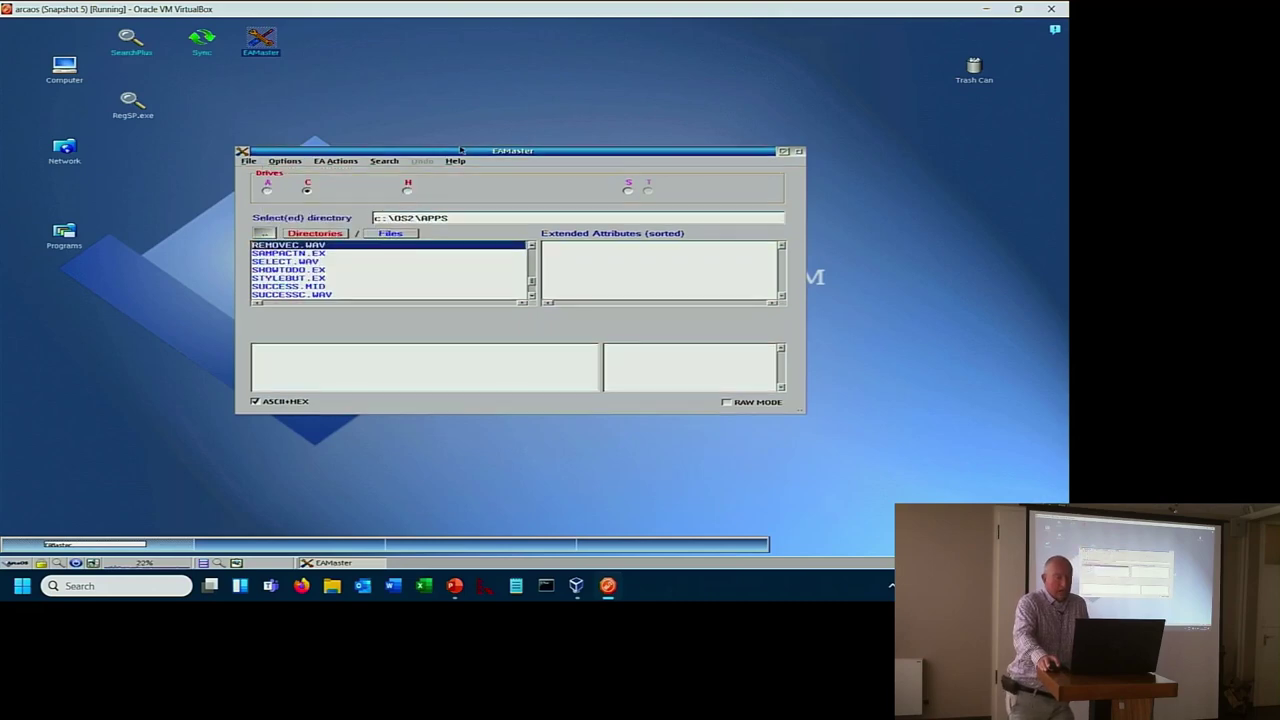
- Select SAMPACTN.EX and view its .COMMENTS attribute in hex only, then with ASCII and hex together
{"action": "left_click", "coordinate": [312, 254]}
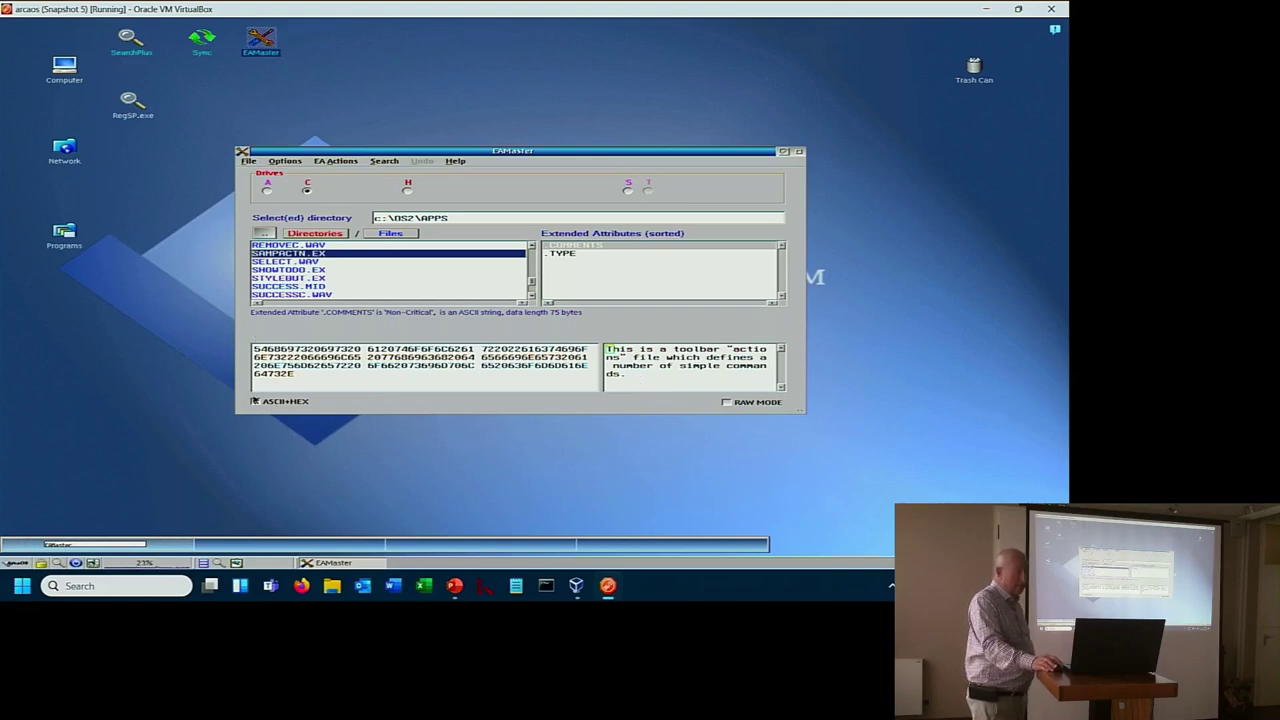
{"action": "left_click", "coordinate": [255, 401]}
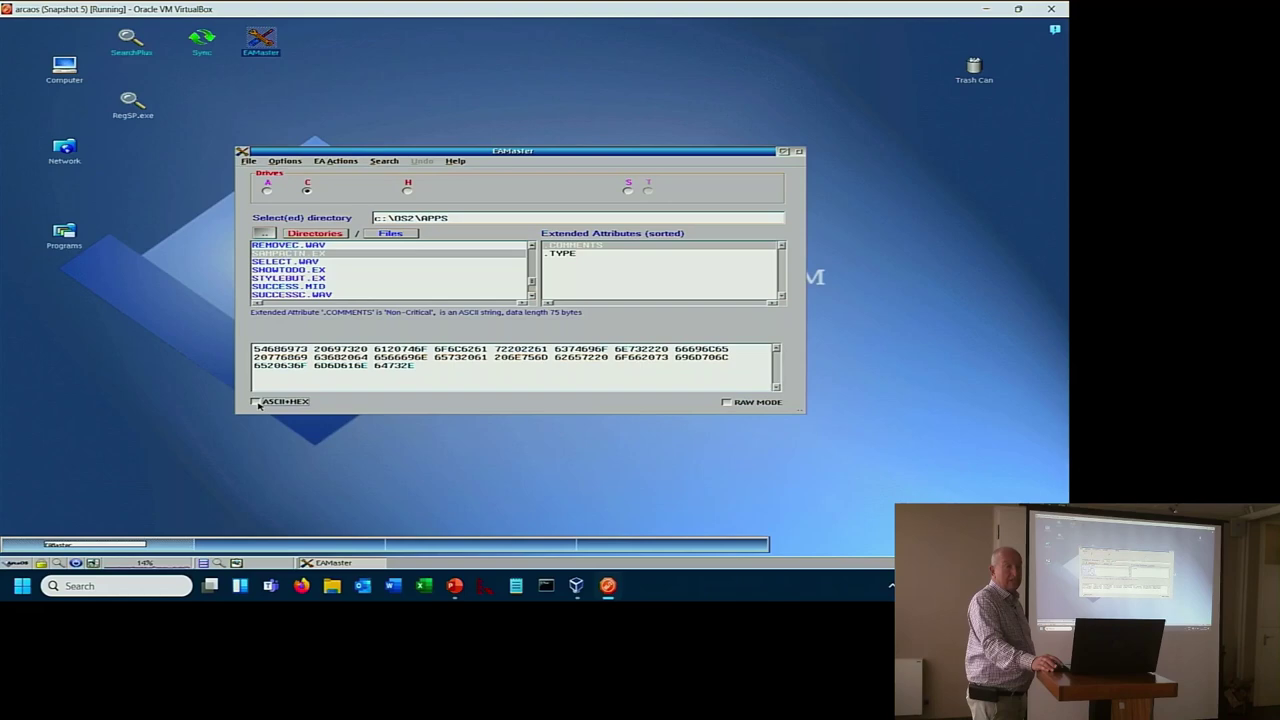
{"action": "left_click", "coordinate": [256, 401]}
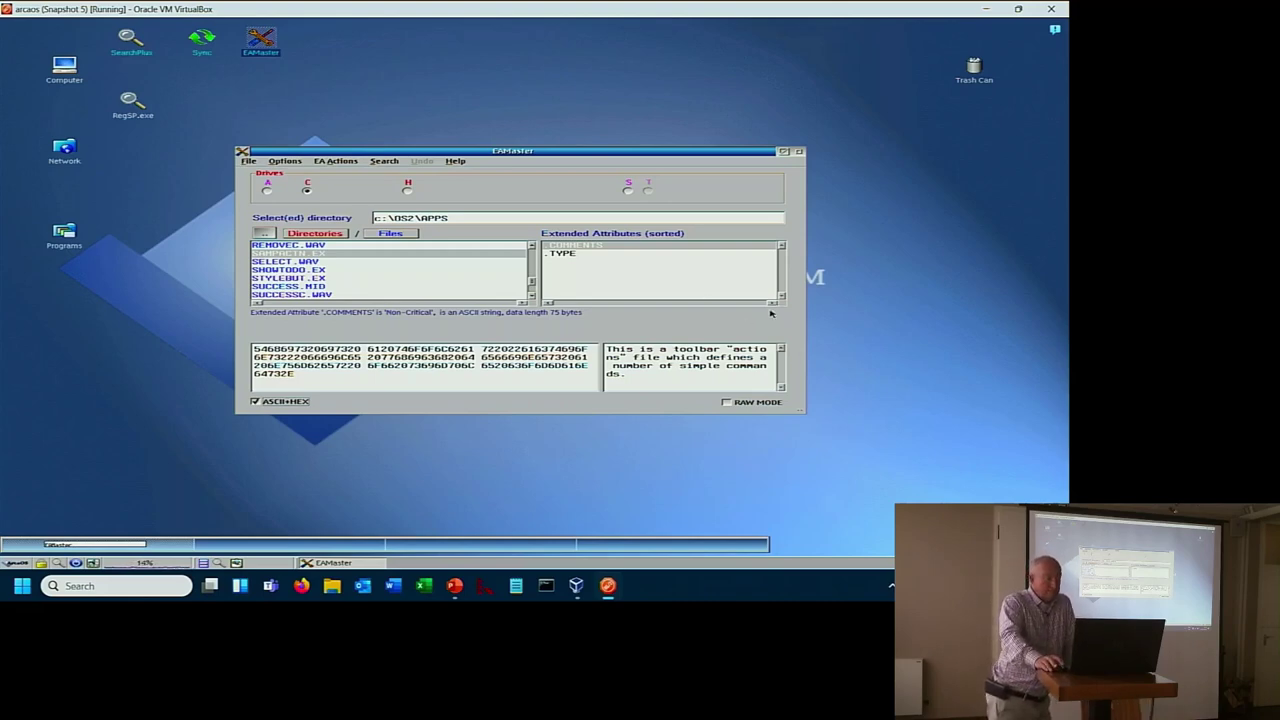
- View the .TYPE attribute of SAMPACTN.EX, then return to .COMMENTS and turn on raw mode
{"action": "left_click", "coordinate": [572, 255]}
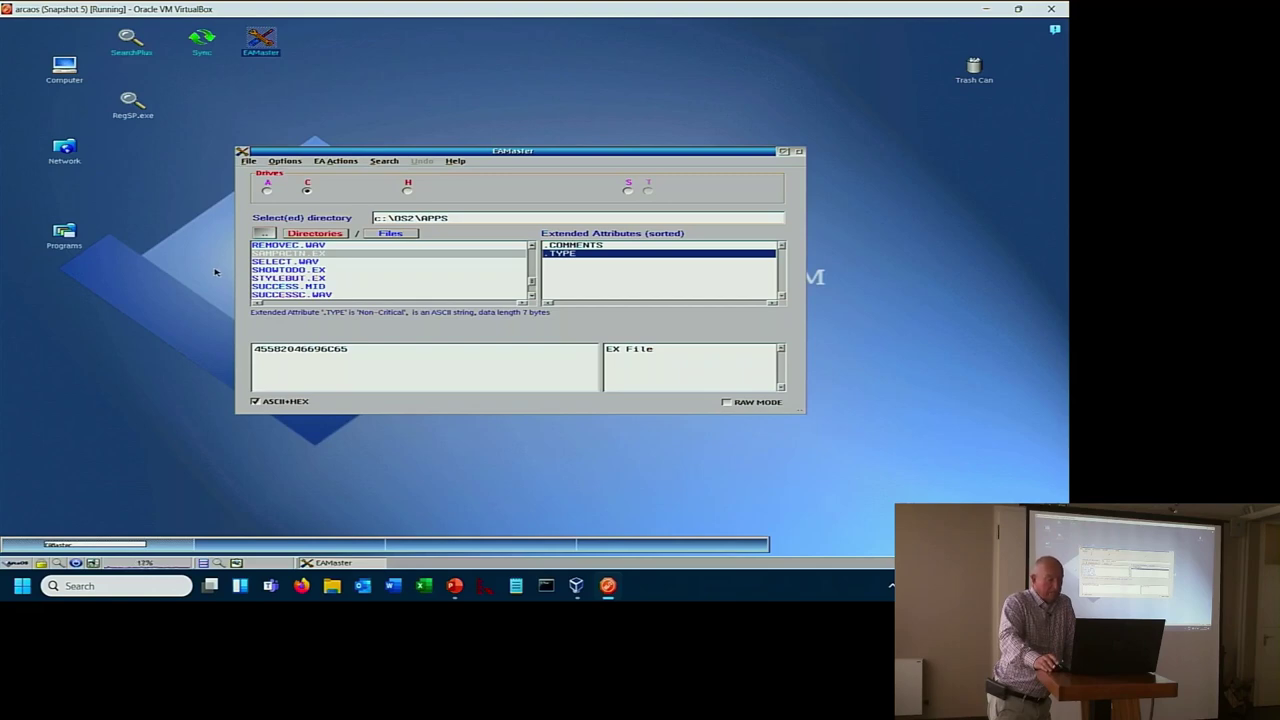
{"action": "left_click", "coordinate": [578, 246]}
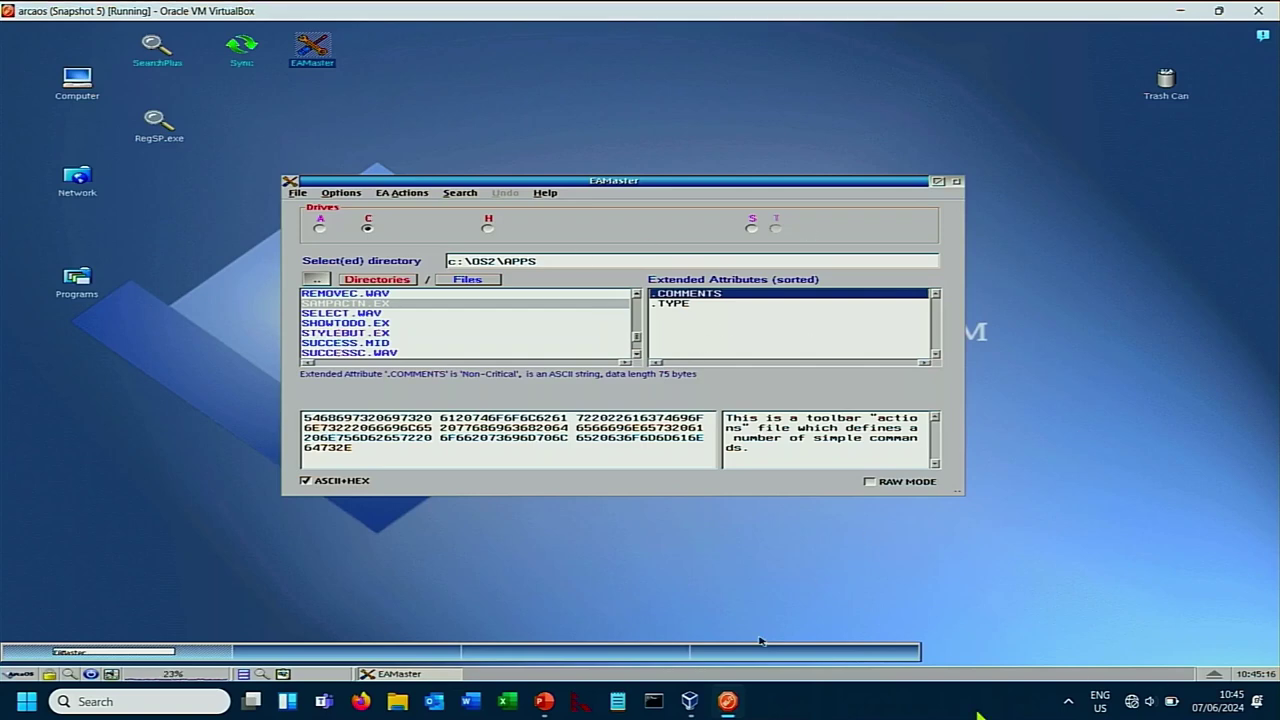
{"action": "left_click", "coordinate": [869, 481]}
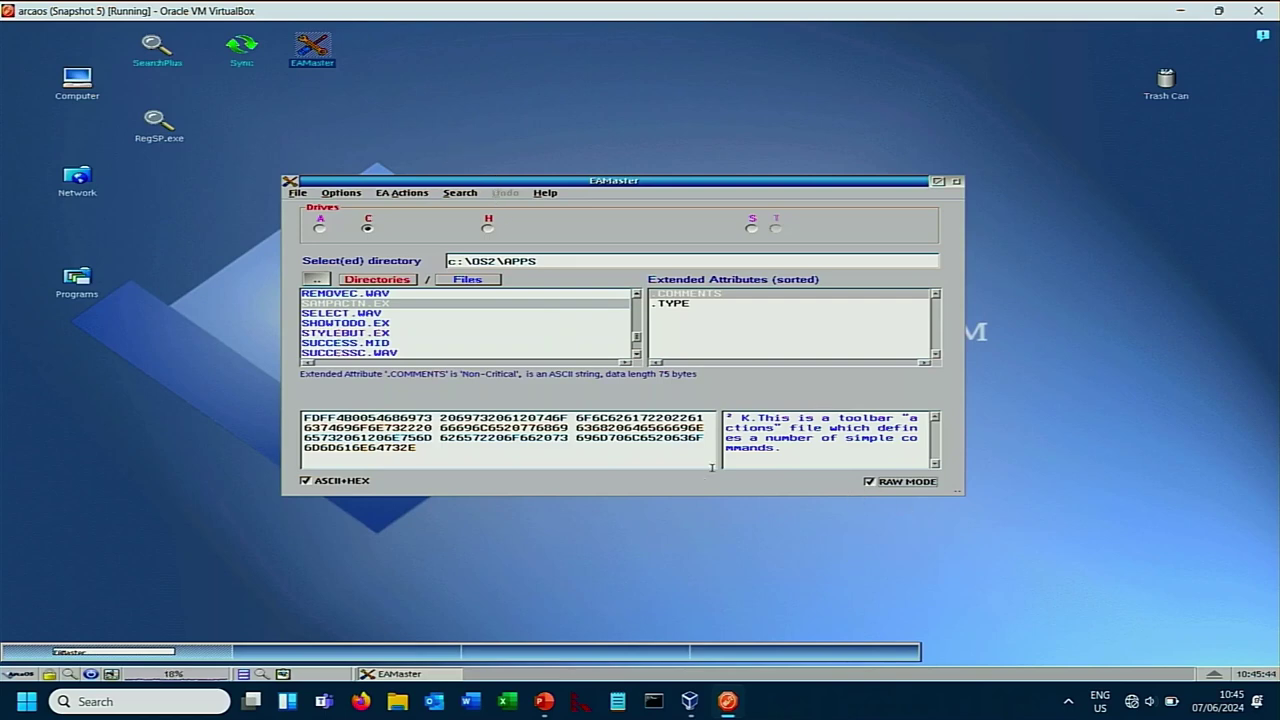
- Copy the .COMMENTS extended attribute from SAMPACTN.EX and paste it onto SELECT.WAV
{"action": "right_click", "coordinate": [694, 293]}
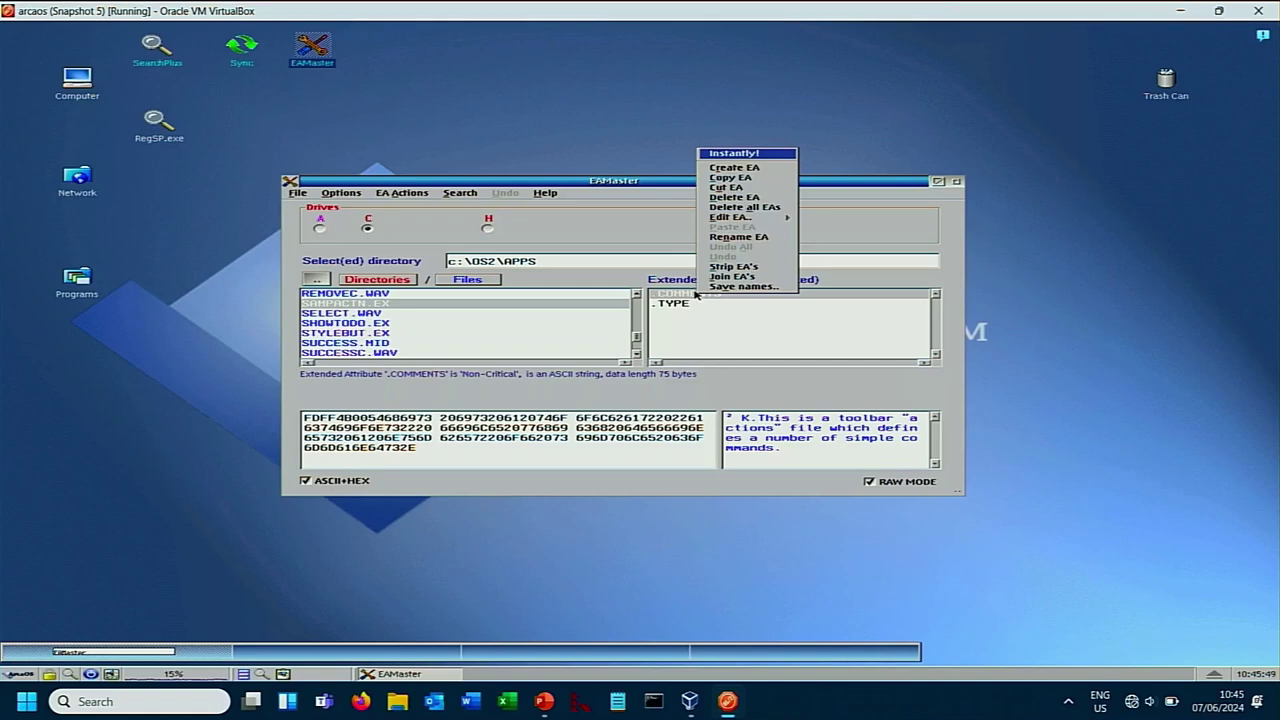
{"action": "left_click", "coordinate": [718, 186]}
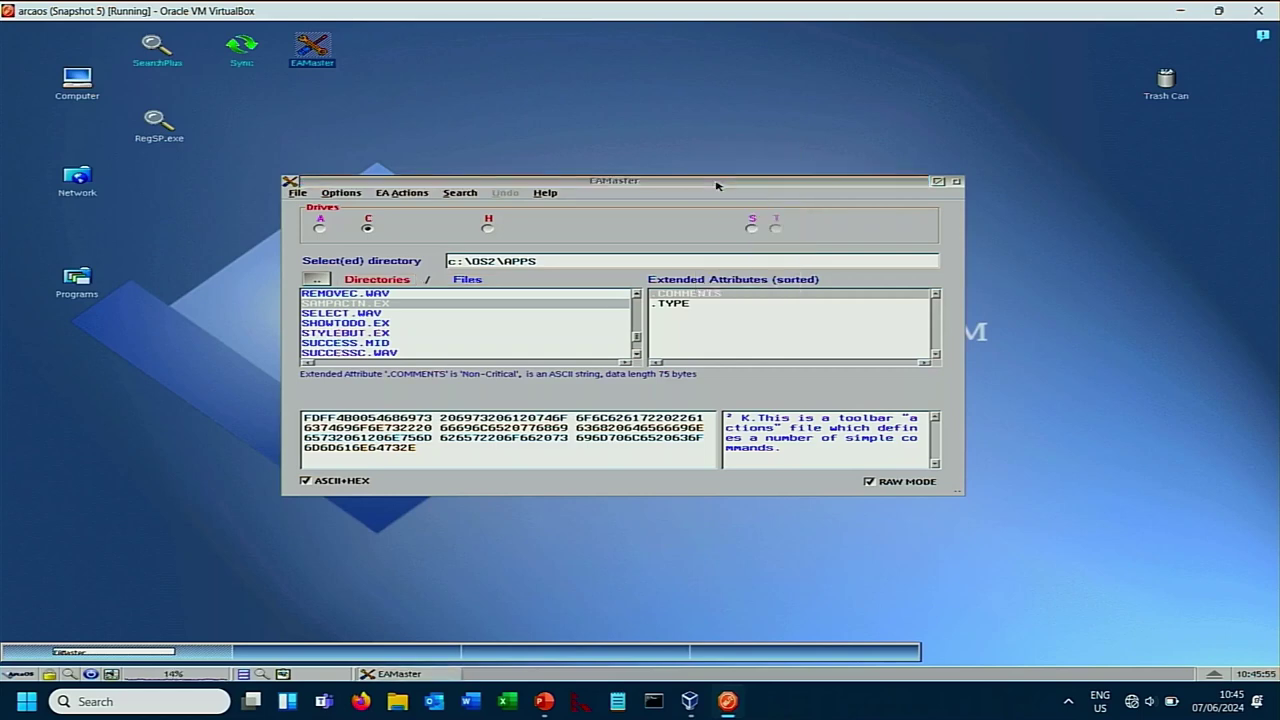
{"action": "left_click", "coordinate": [370, 316]}
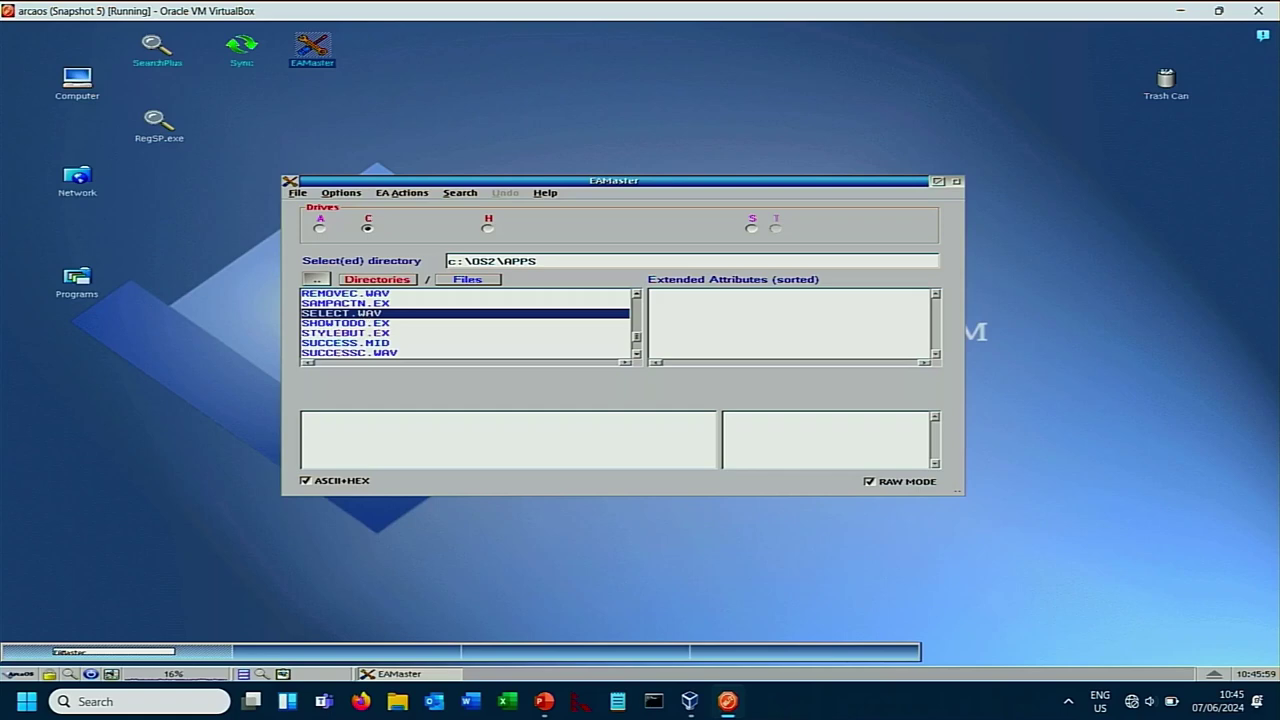
{"action": "right_click", "coordinate": [709, 324]}
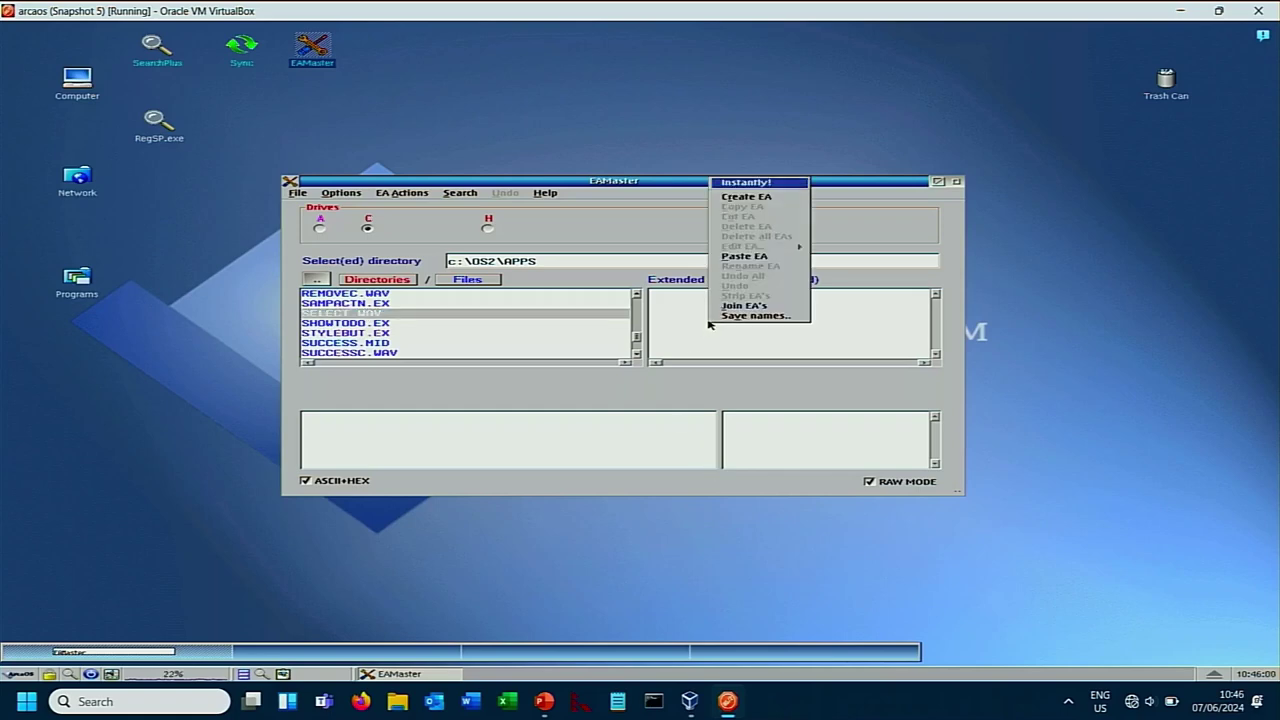
{"action": "left_click", "coordinate": [740, 257]}
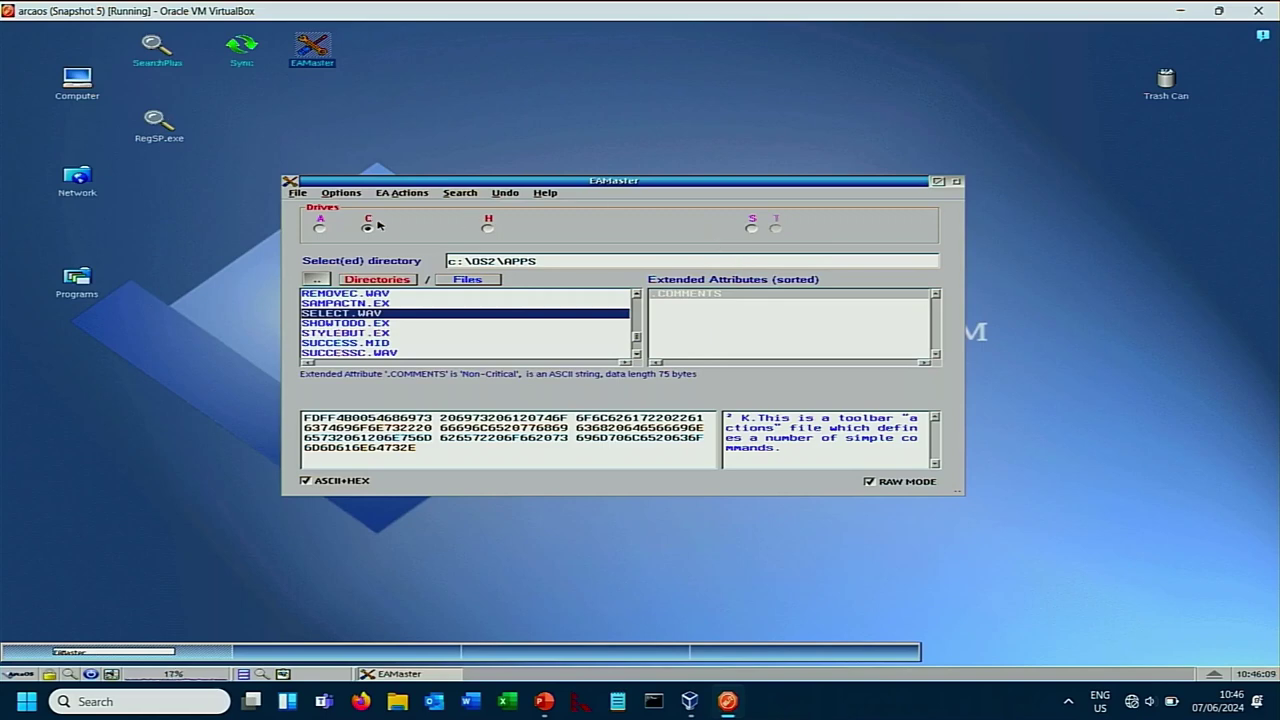
- Undo the paste of the .COMMENTS attribute onto SELECT.WAV
{"action": "left_click", "coordinate": [496, 197]}
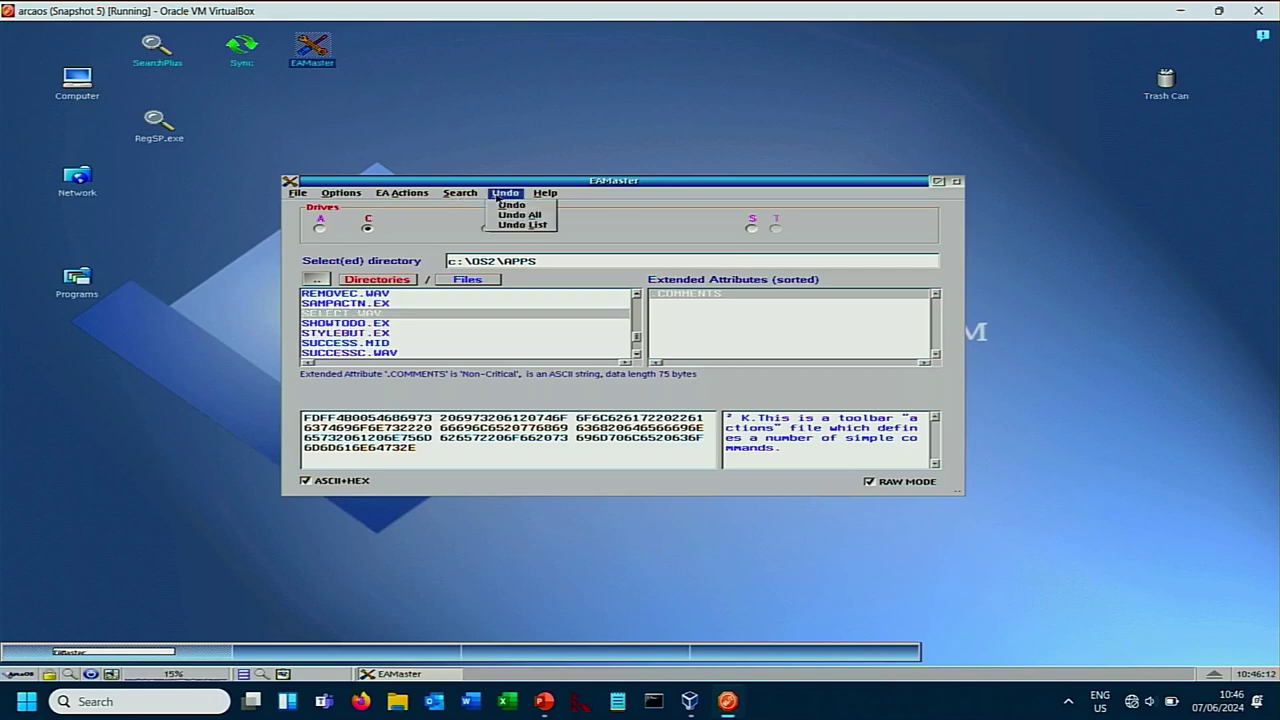
{"action": "left_click", "coordinate": [504, 208]}
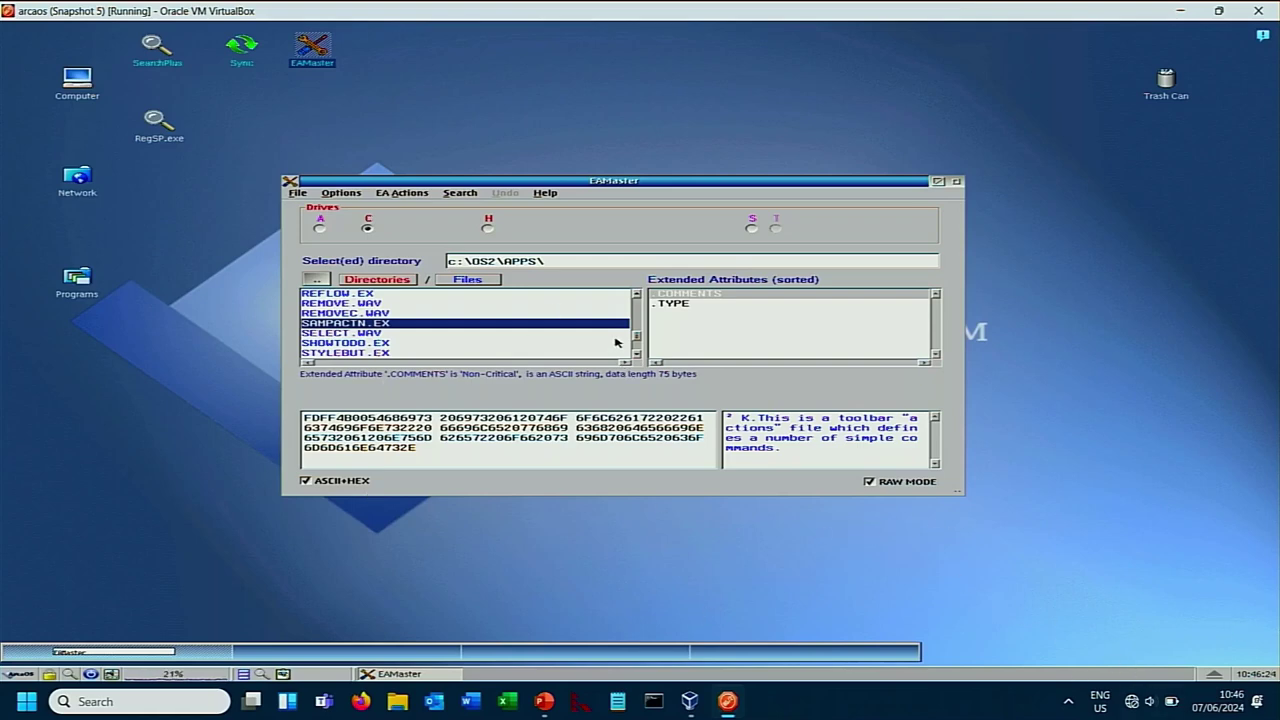
- View the extended attributes of DRAW.EX and then of DRAGON.WAV in the file list
{"action": "mouse_move", "coordinate": [636, 340]}
{"action": "left_mouse_down"}
{"action": "mouse_move", "coordinate": [628, 313]}
{"action": "mouse_move", "coordinate": [623, 323]}
{"action": "left_mouse_up"}
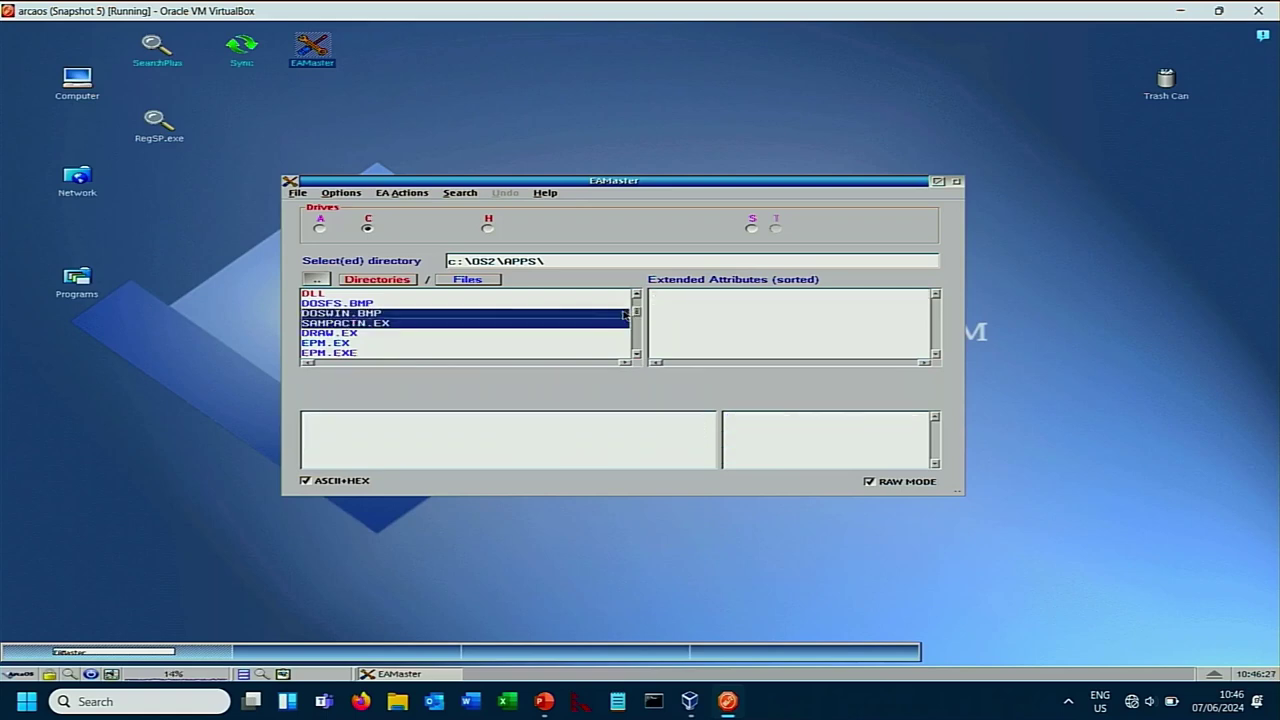
{"action": "left_click", "coordinate": [389, 334]}
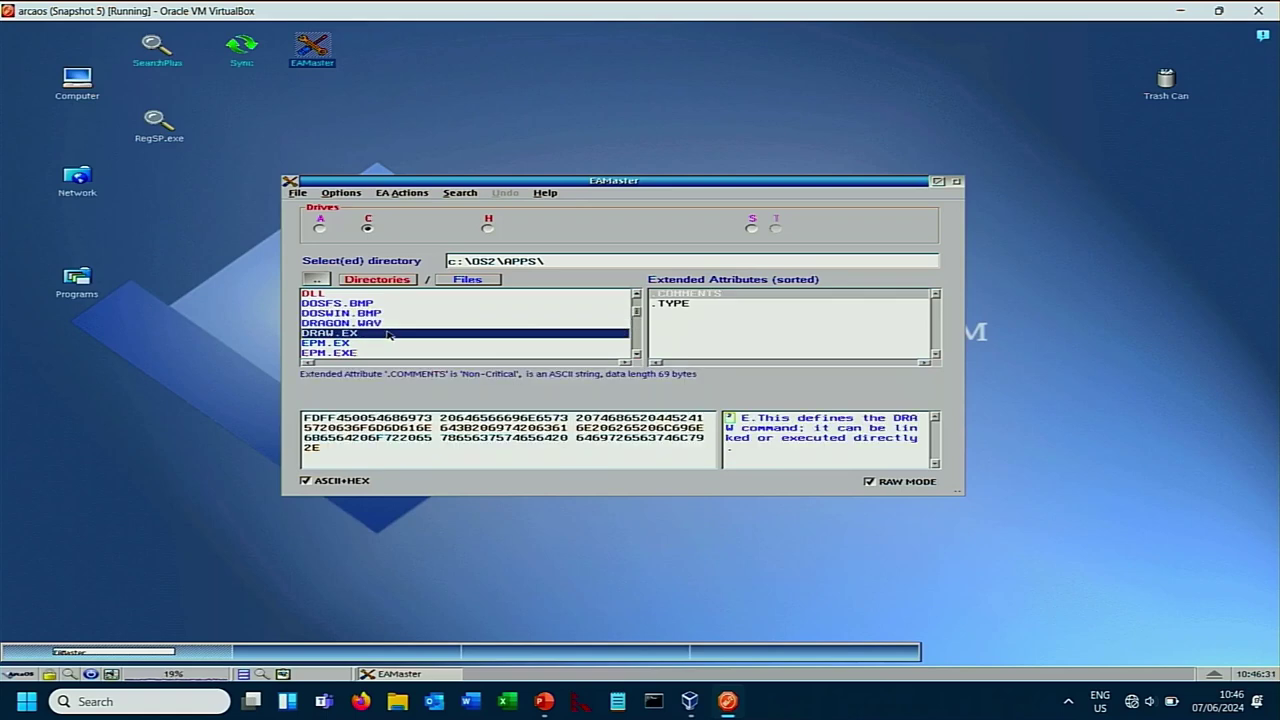
{"action": "left_click", "coordinate": [390, 323]}
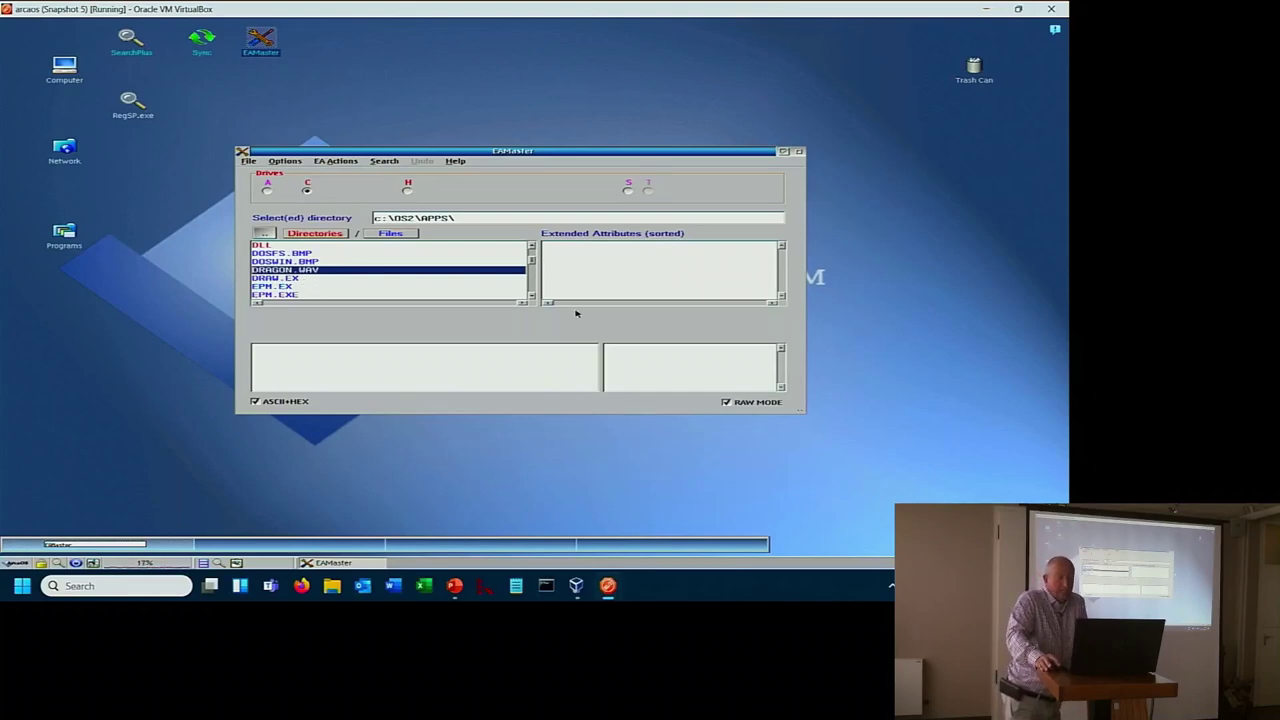
- Starting from ACTIONS.LST at the head of the file list, jump to the first file matching the search text "dr"
{"action": "scroll", "coordinate": [533, 260], "scroll_direction": "up", "scroll_amount": 1}
{"action": "scroll", "coordinate": [533, 260], "scroll_direction": "up", "scroll_amount": 3}
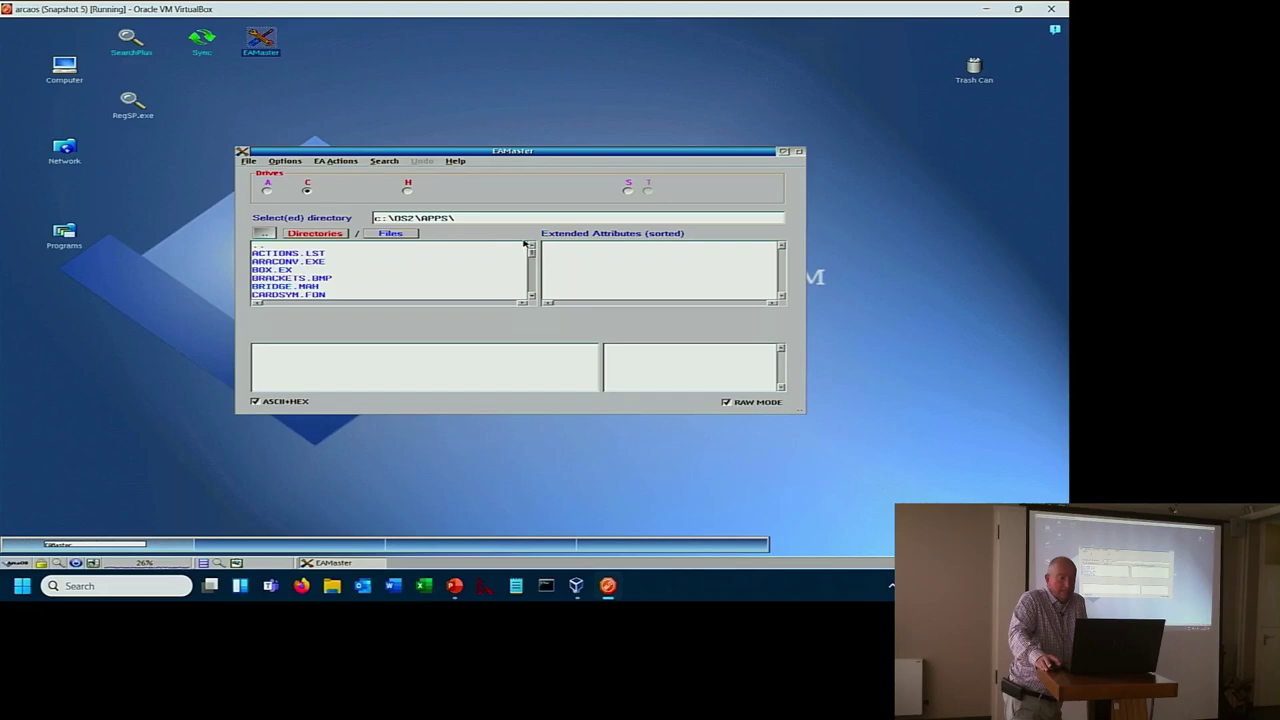
{"action": "left_click", "coordinate": [444, 253]}
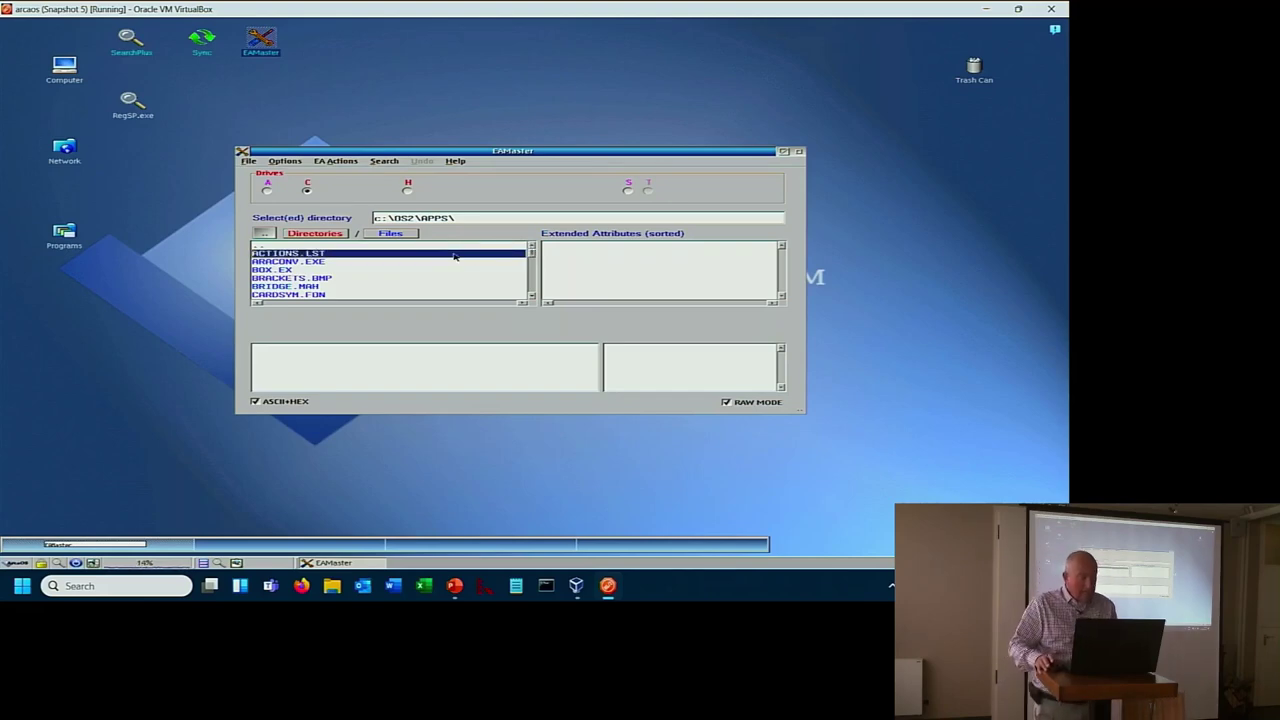
{"action": "key", "text": "d"}
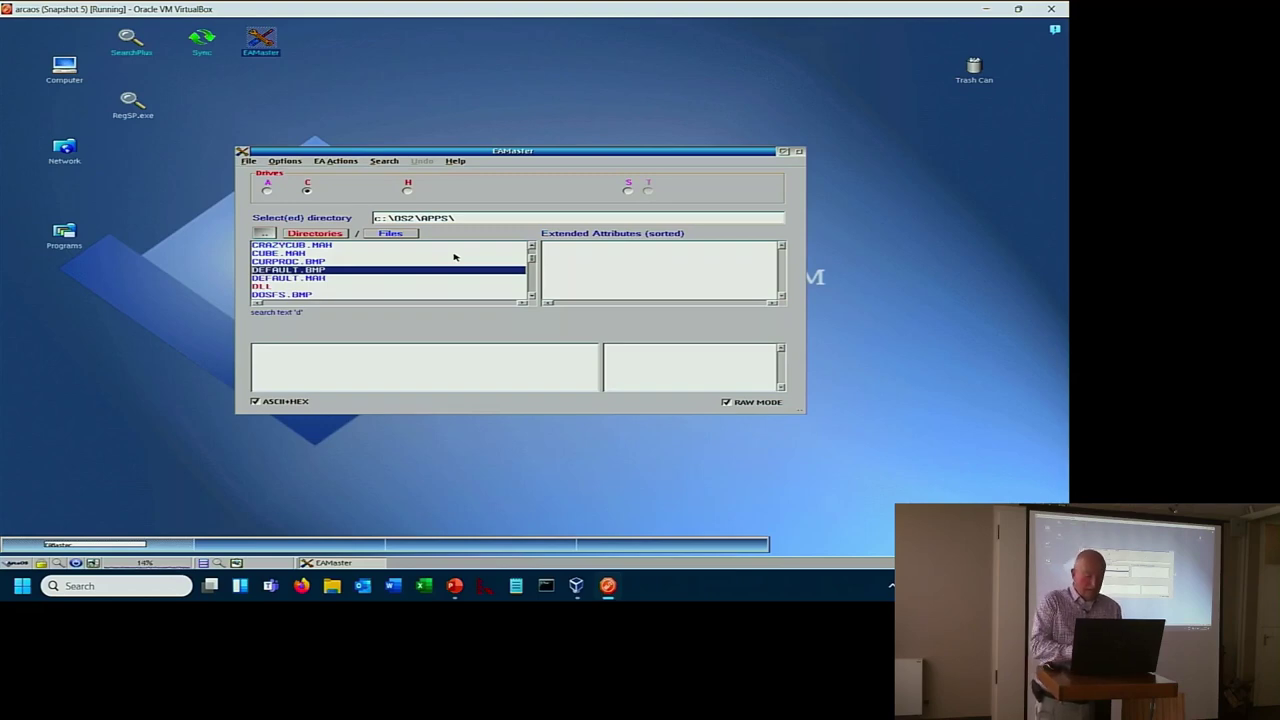
{"action": "key", "text": "r"}
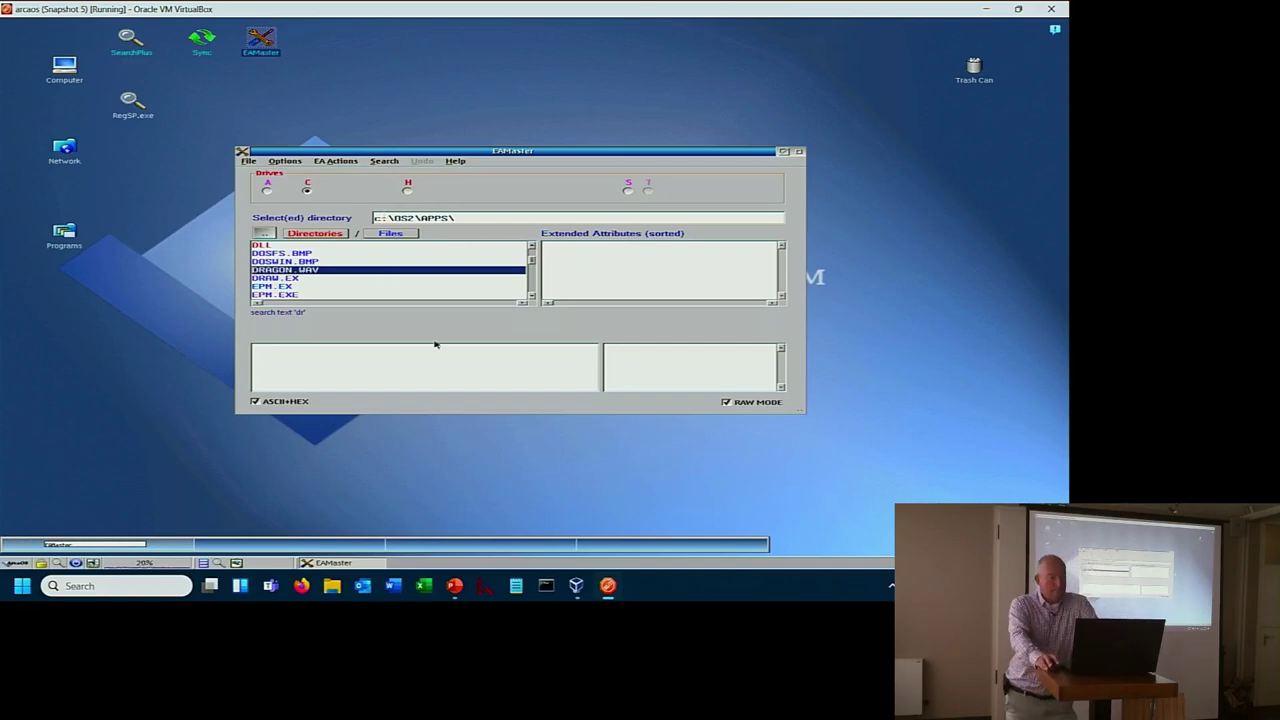
- Hide the directories so that the c:\OS2\APPS list shows only files
{"action": "left_click", "coordinate": [320, 235]}
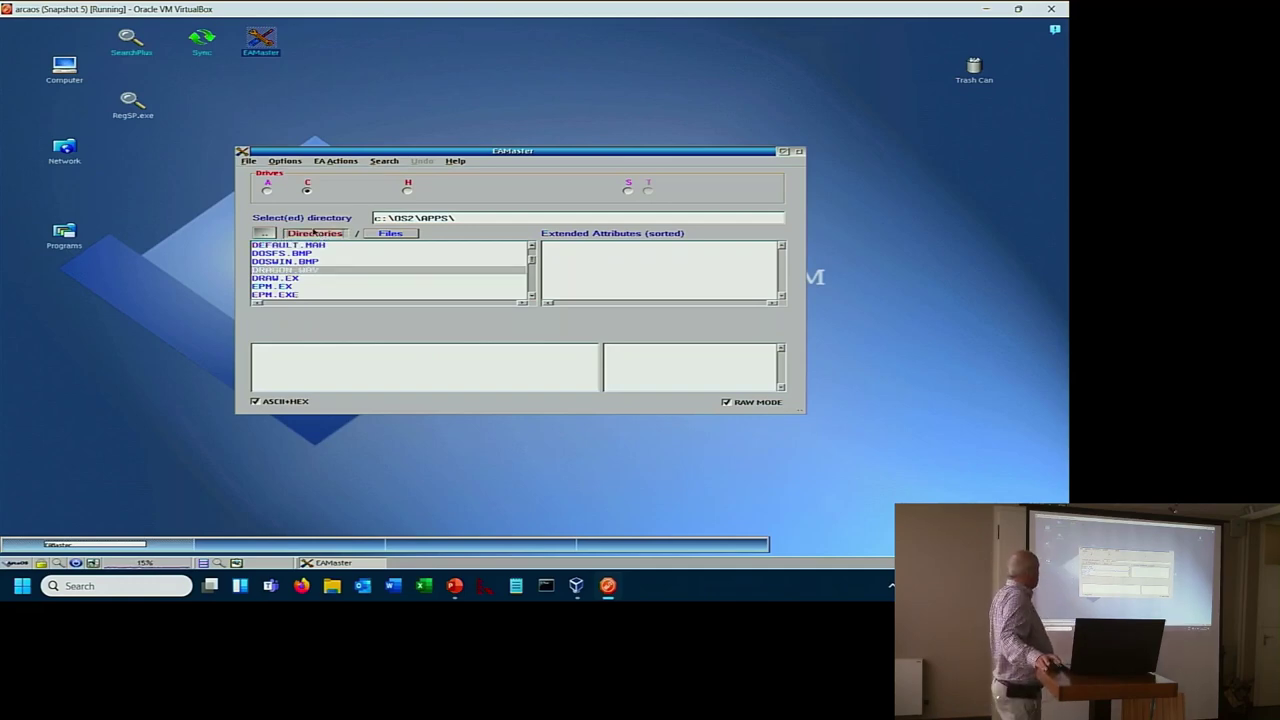
- Hide the files so that only directories are listed, and switch to drive H
{"action": "left_click", "coordinate": [399, 234]}
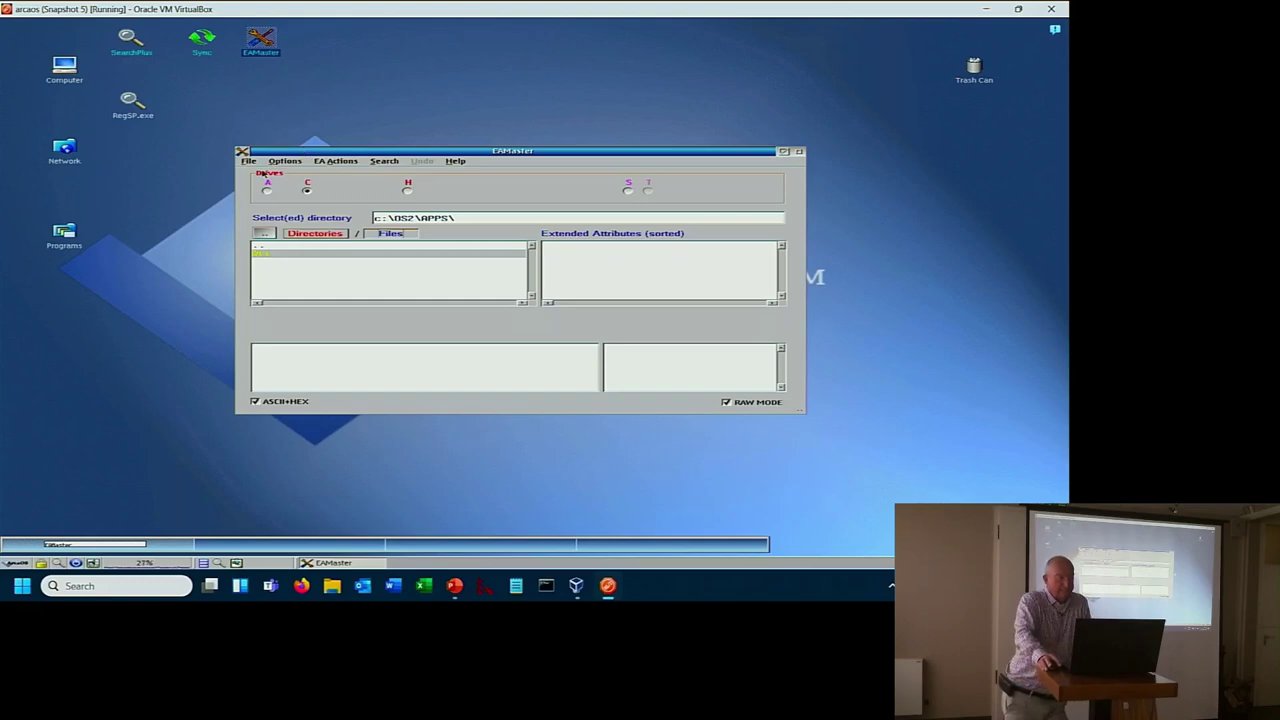
{"action": "left_click", "coordinate": [250, 162]}
{"action": "left_click", "coordinate": [250, 162]}
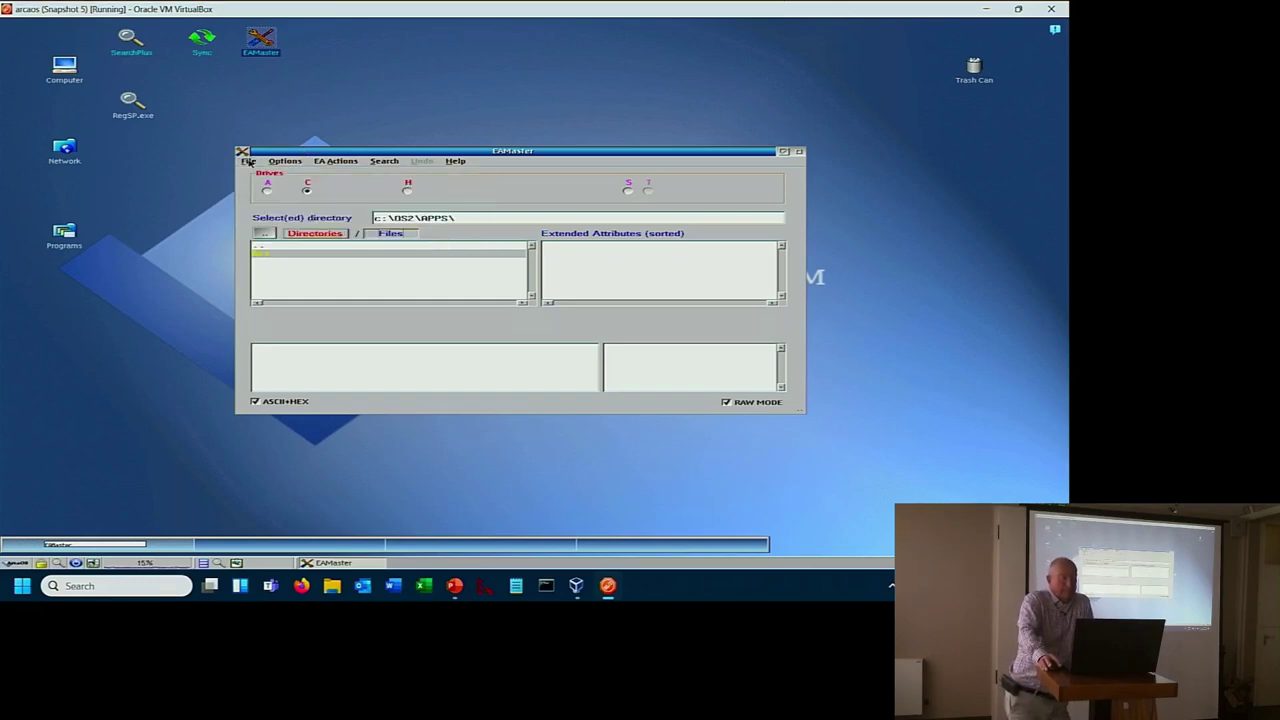
{"action": "left_click", "coordinate": [250, 162]}
{"action": "left_click", "coordinate": [494, 157]}
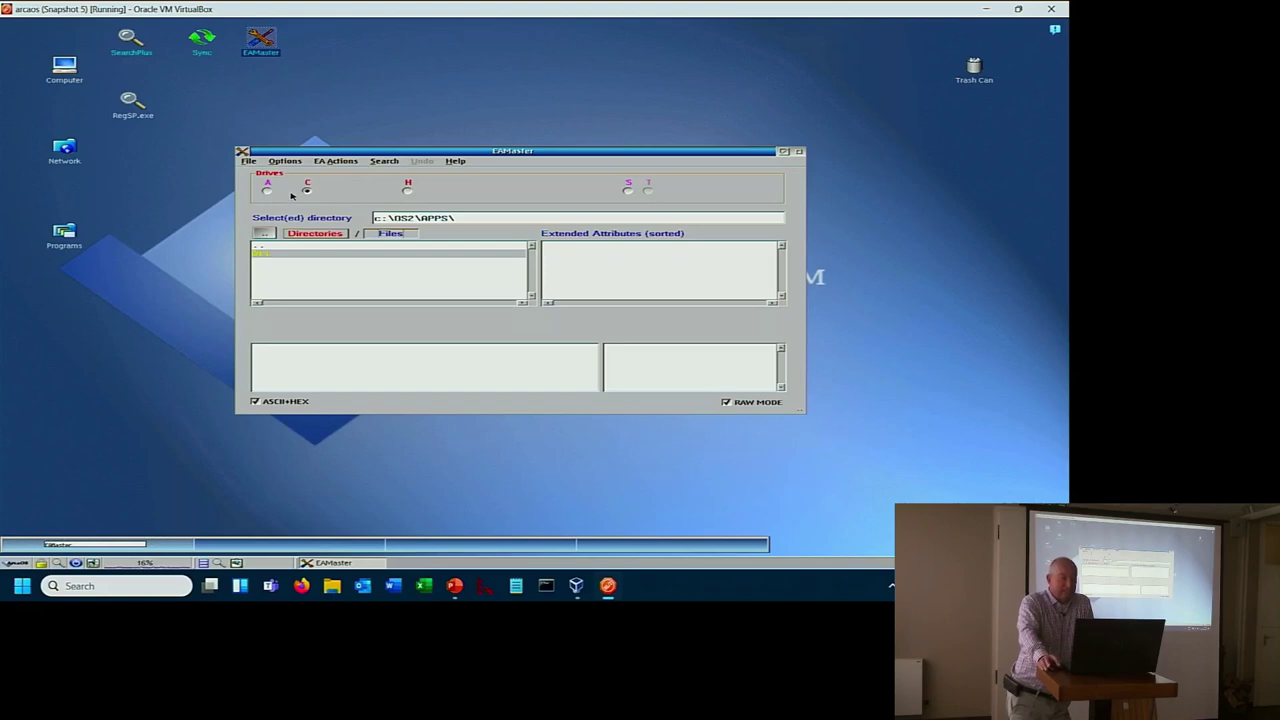
{"action": "left_click", "coordinate": [407, 192]}
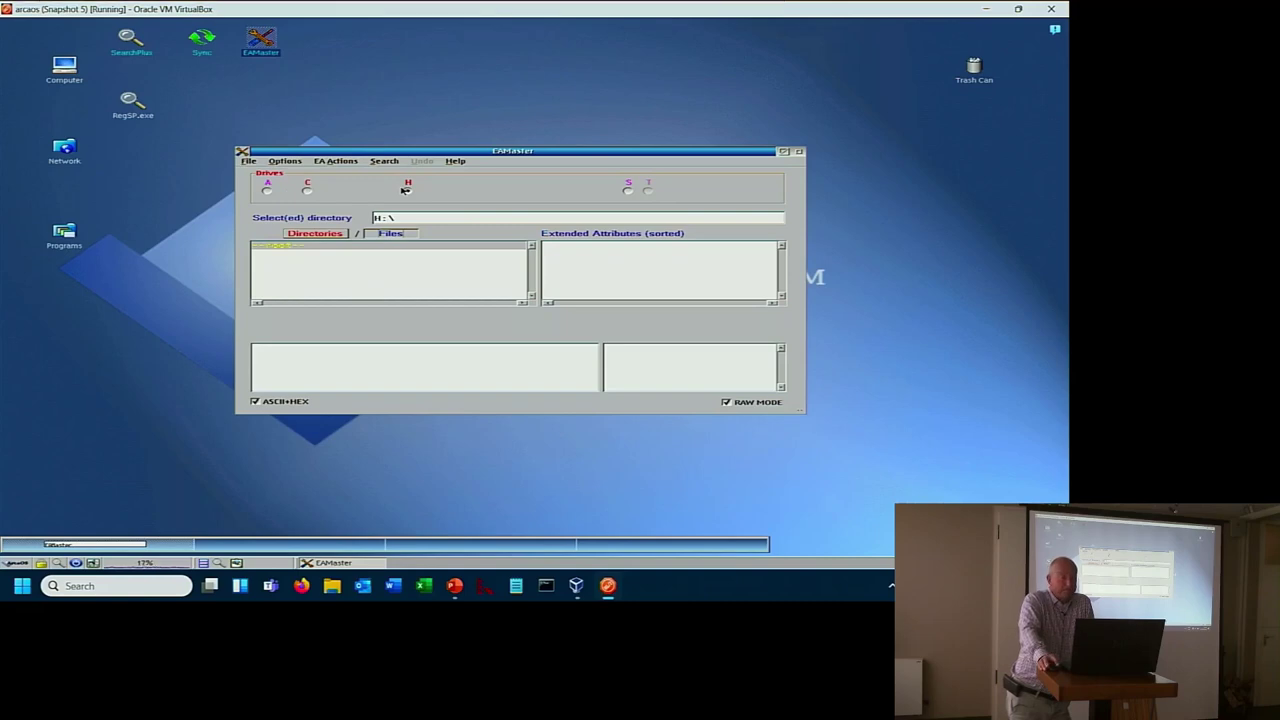
- Reopen the recent entry for the .CHECKSUM attribute of PICVIEW.EXE and turn the display of files back on
{"action": "left_click", "coordinate": [252, 162]}
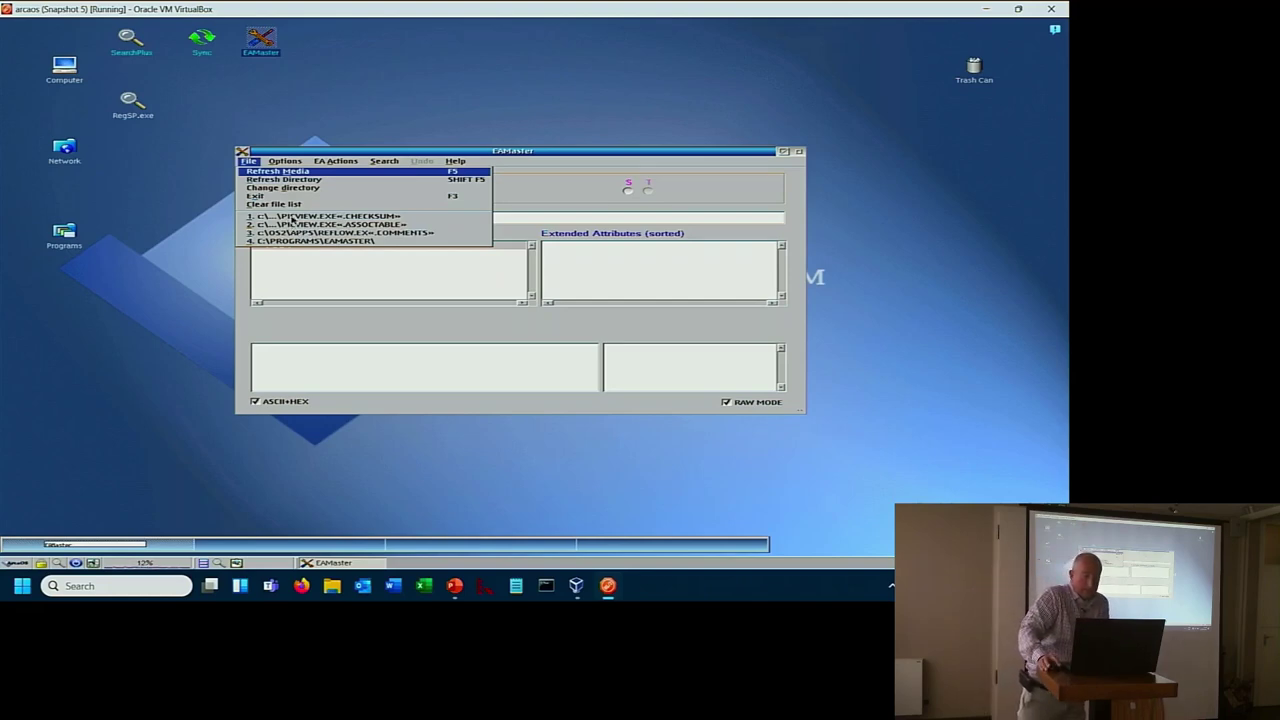
{"action": "left_click", "coordinate": [290, 217]}
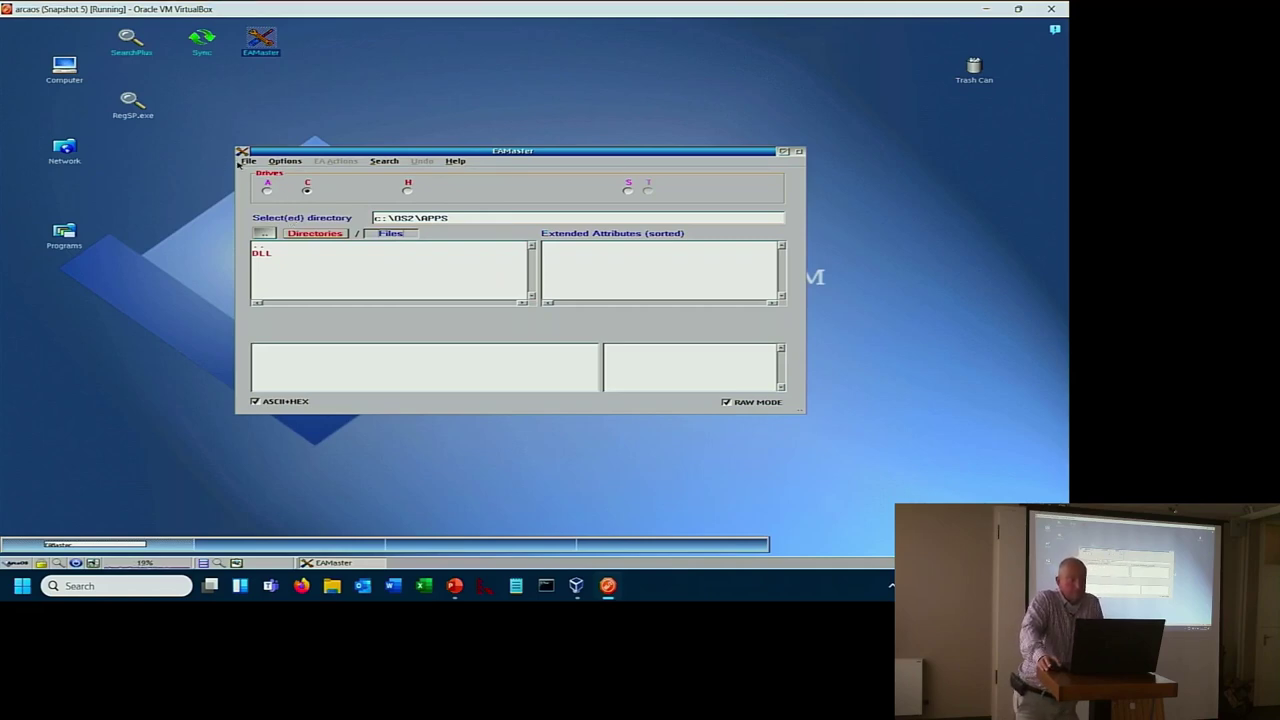
{"action": "left_click", "coordinate": [377, 234]}
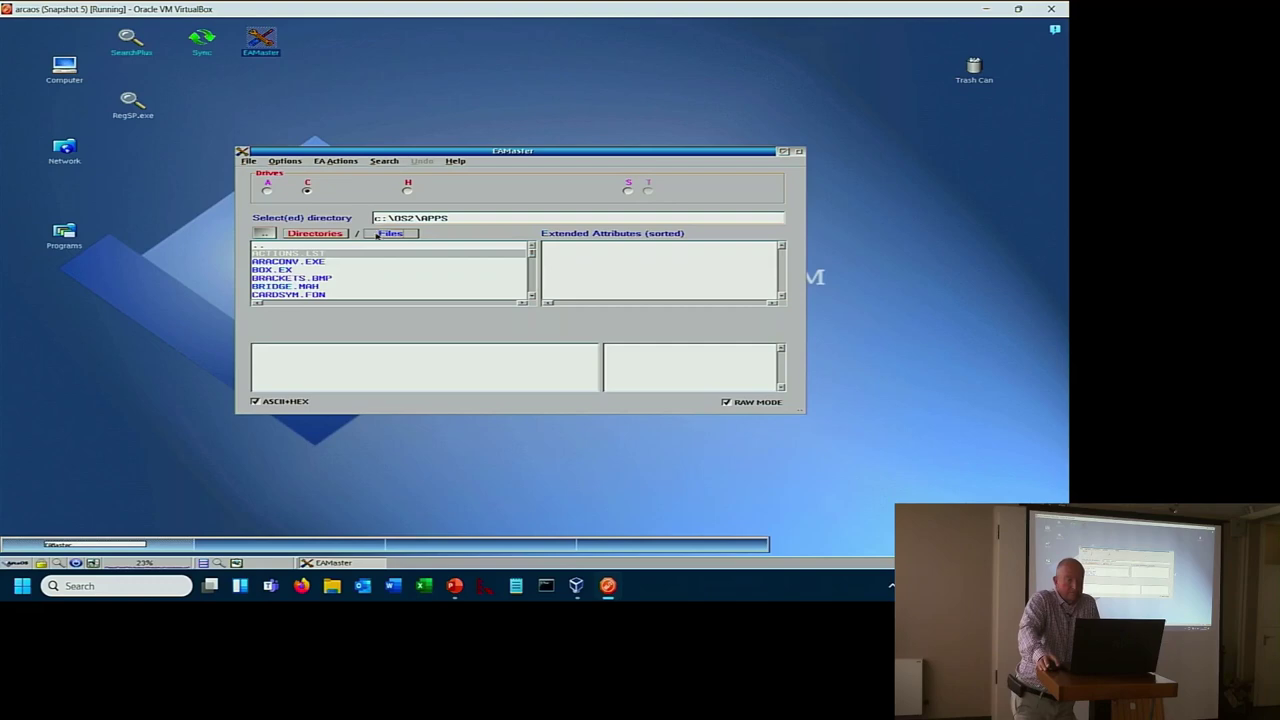
- Open PICVIEW.EXE's .ASSOCTABLE attribute from the recent entries and compare it with the file's .CHECKSUM attribute
{"action": "left_click", "coordinate": [248, 161]}
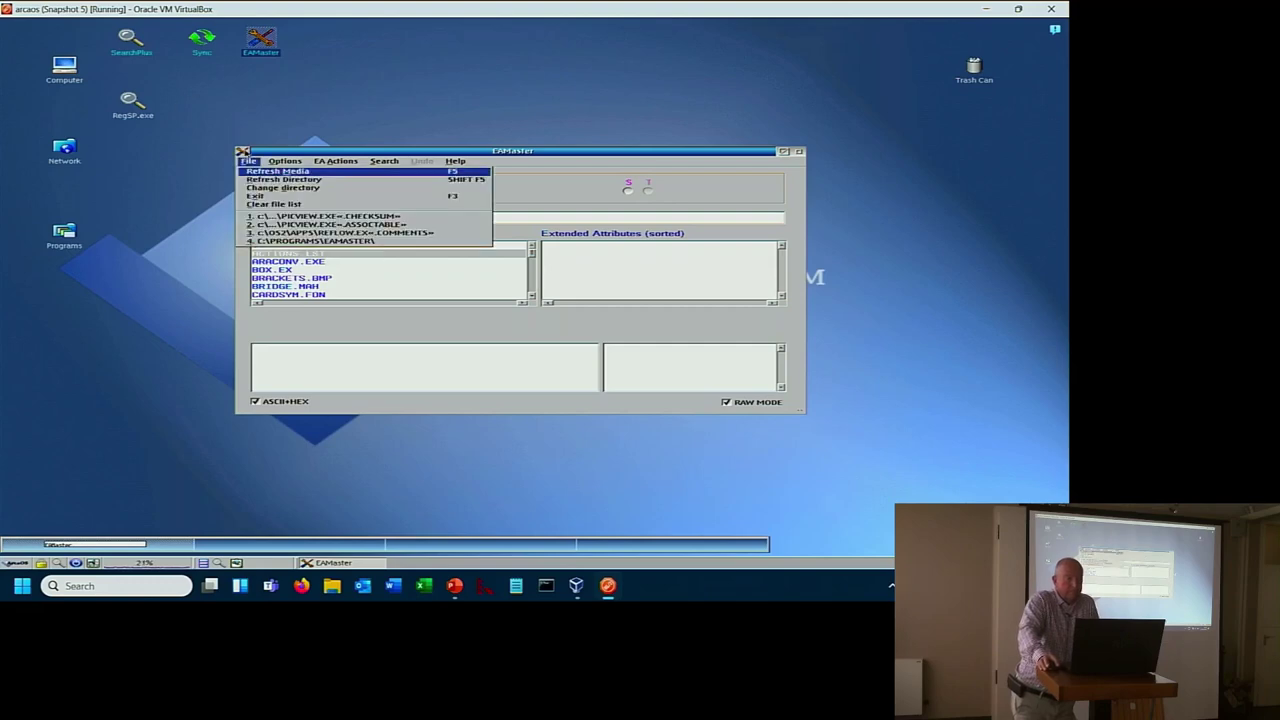
{"action": "left_click", "coordinate": [315, 227]}
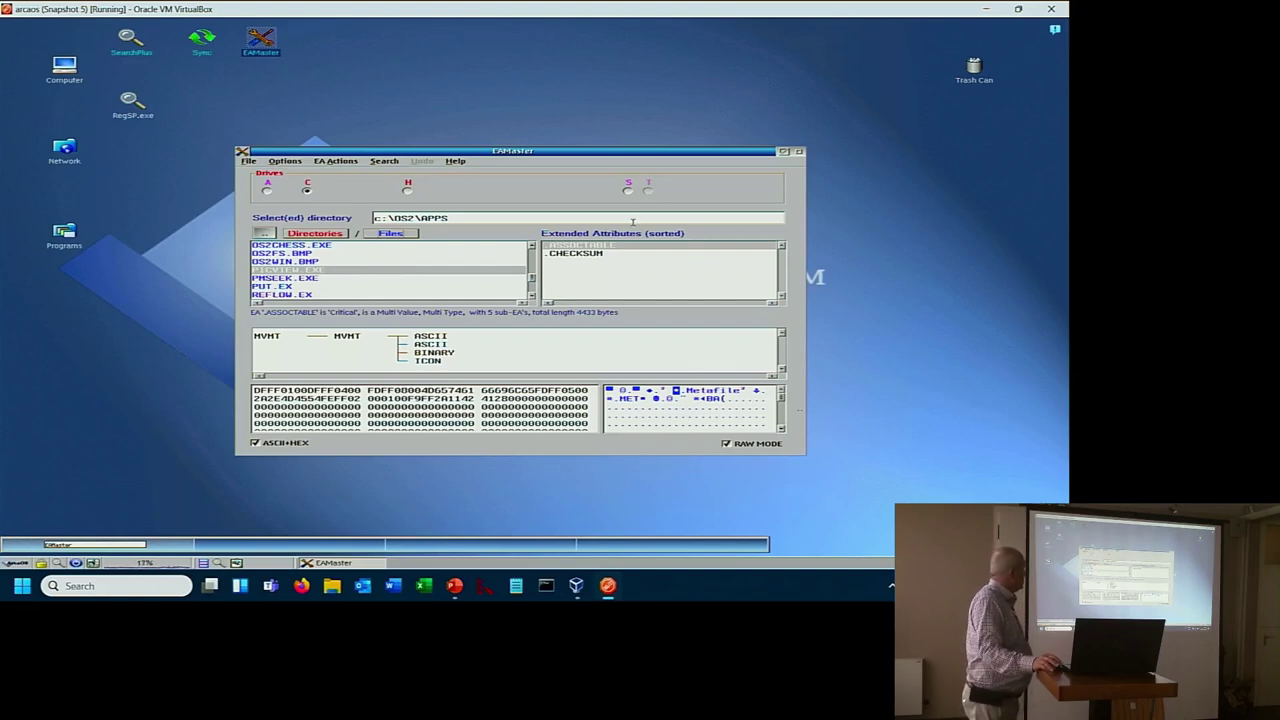
{"action": "left_click", "coordinate": [611, 256]}
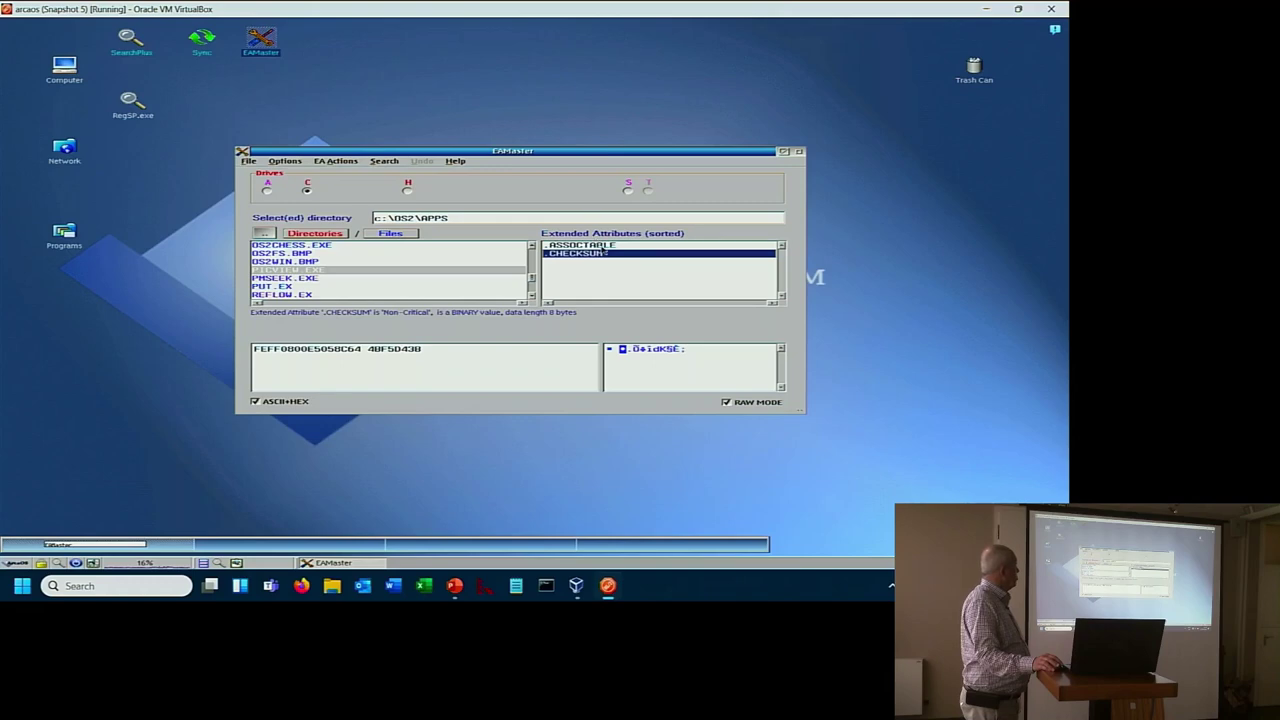
{"action": "left_click", "coordinate": [603, 246]}
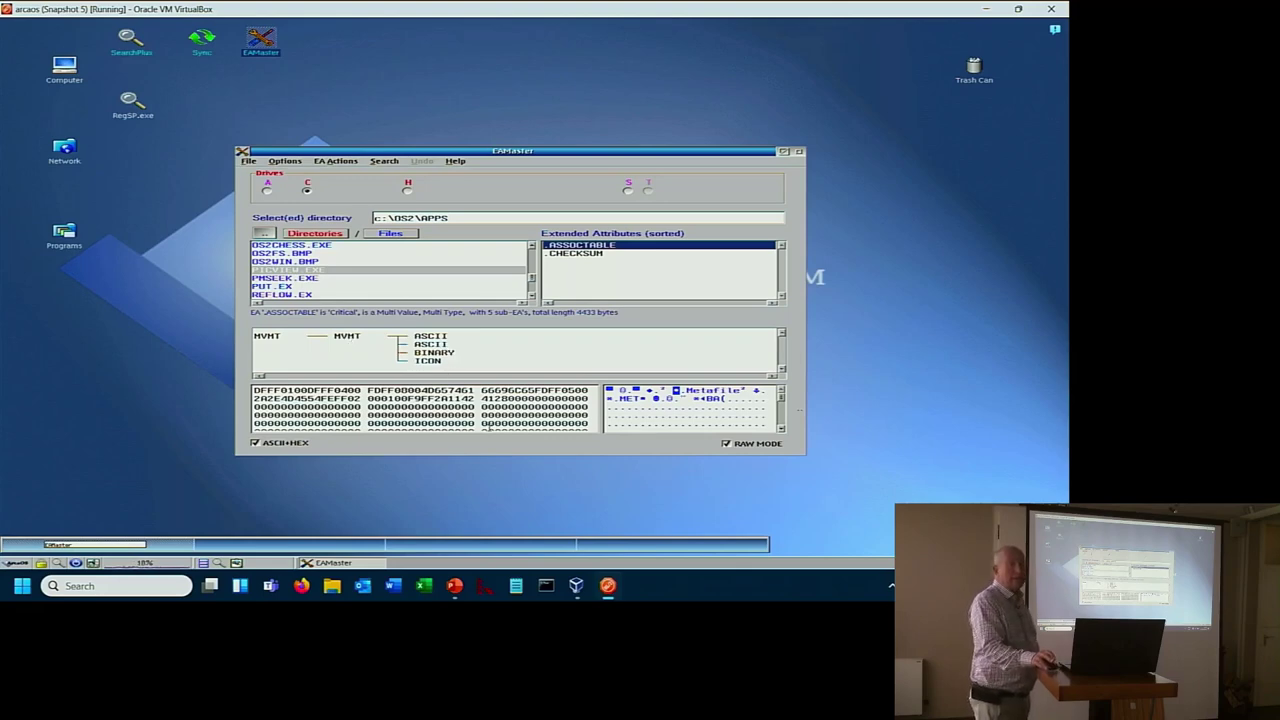
- View each sub-value of PICVIEW.EXE's .ASSOCTABLE attribute in turn: both ASCII entries, the BINARY entry and the ICON entry
{"action": "left_click", "coordinate": [424, 338]}
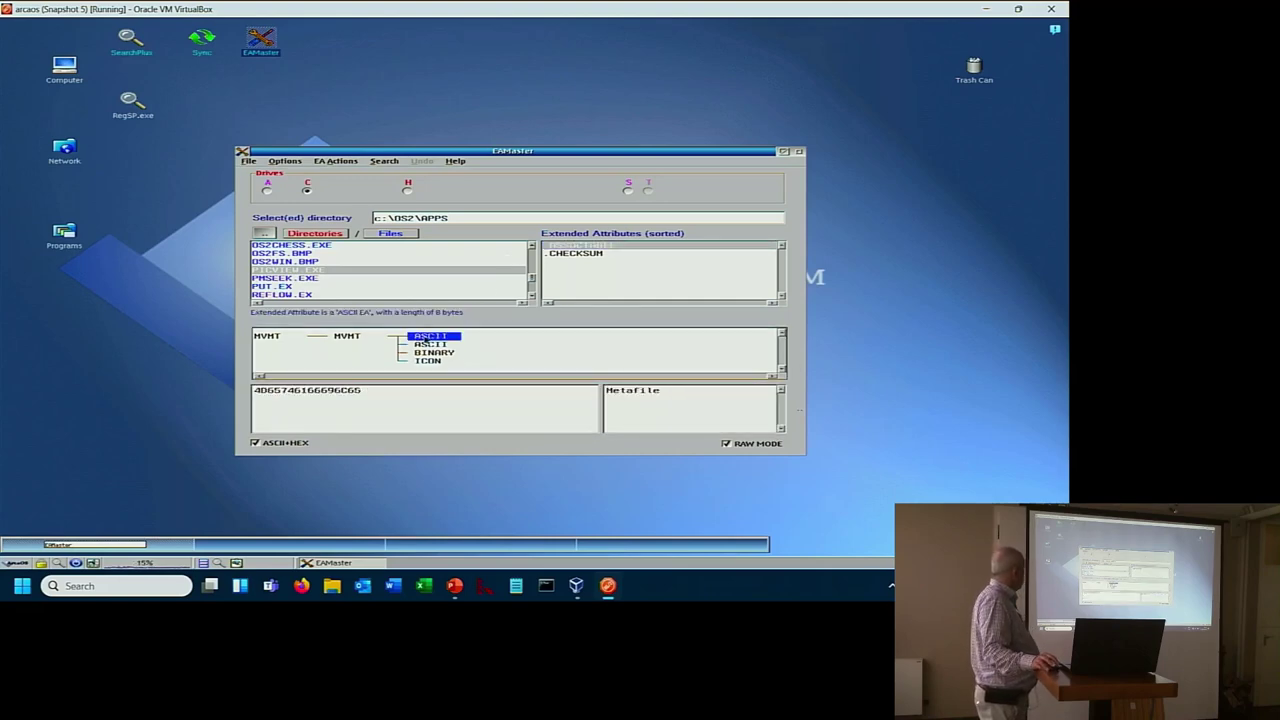
{"action": "left_click", "coordinate": [442, 346]}
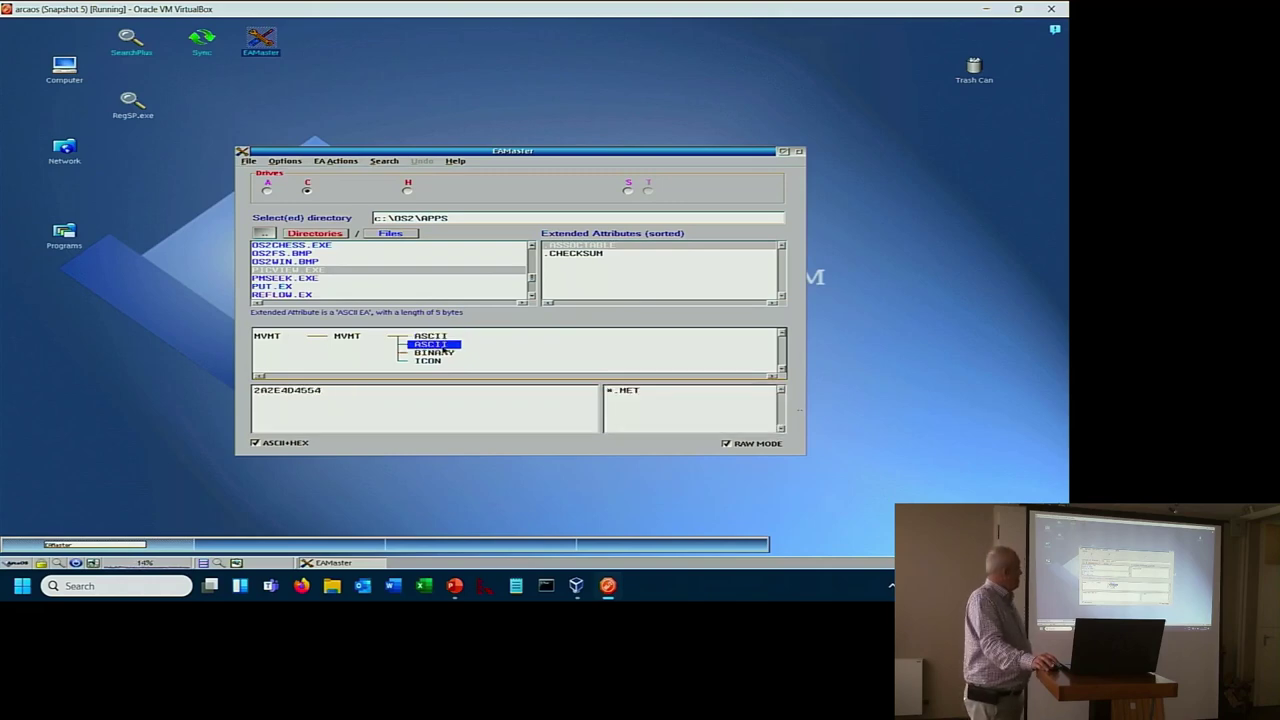
{"action": "left_click", "coordinate": [446, 355]}
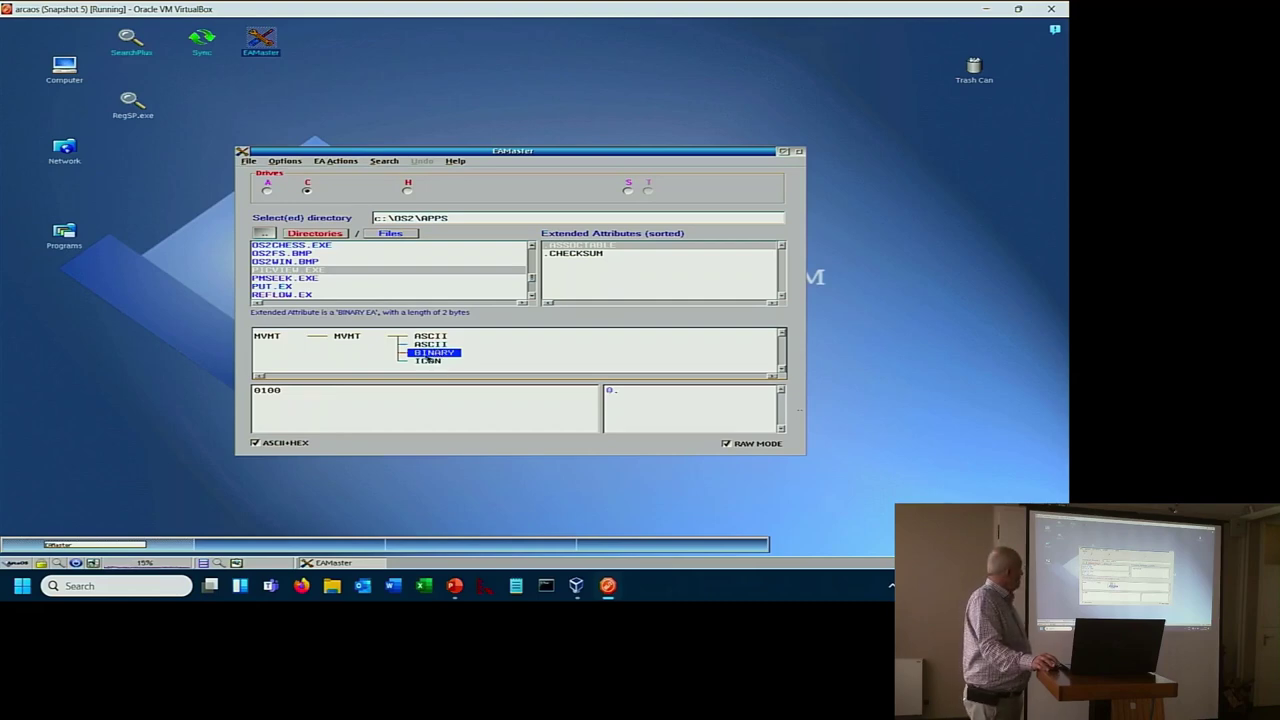
{"action": "left_click", "coordinate": [430, 364]}
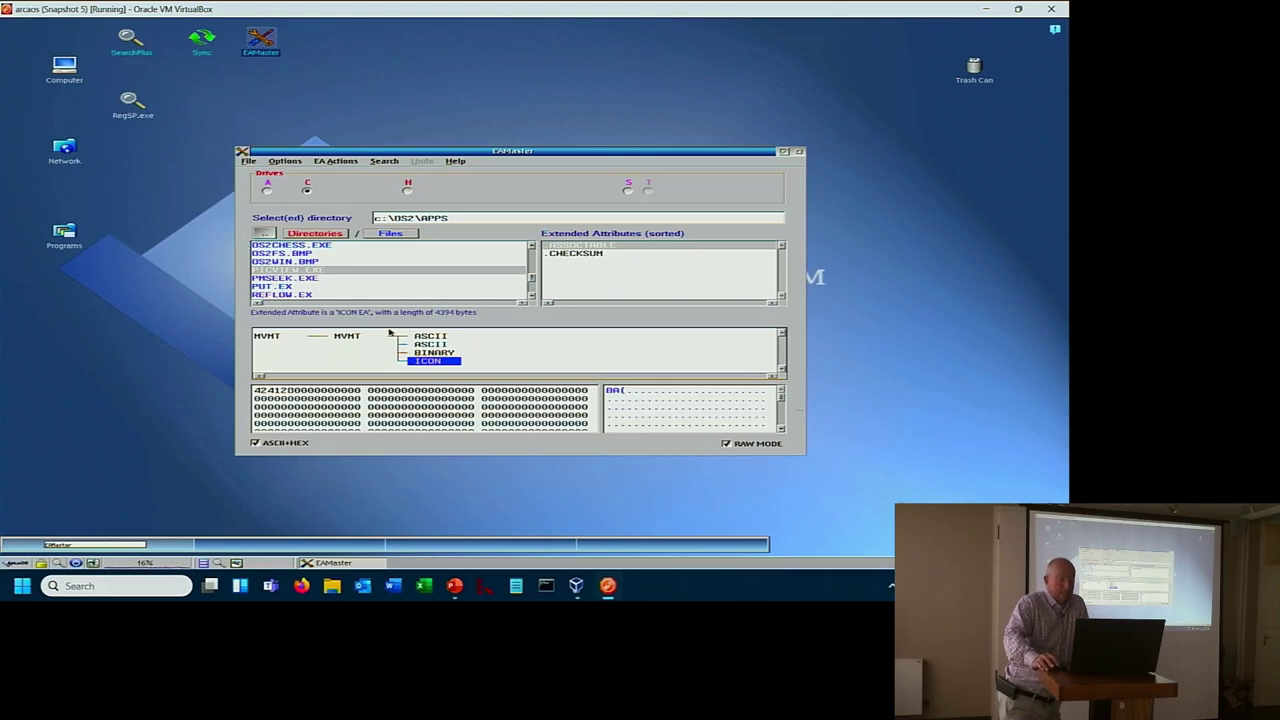
- Step through the files from PUT.EX down to YINYANG.MAH, examining the extended attributes of each
{"action": "left_click", "coordinate": [298, 286]}
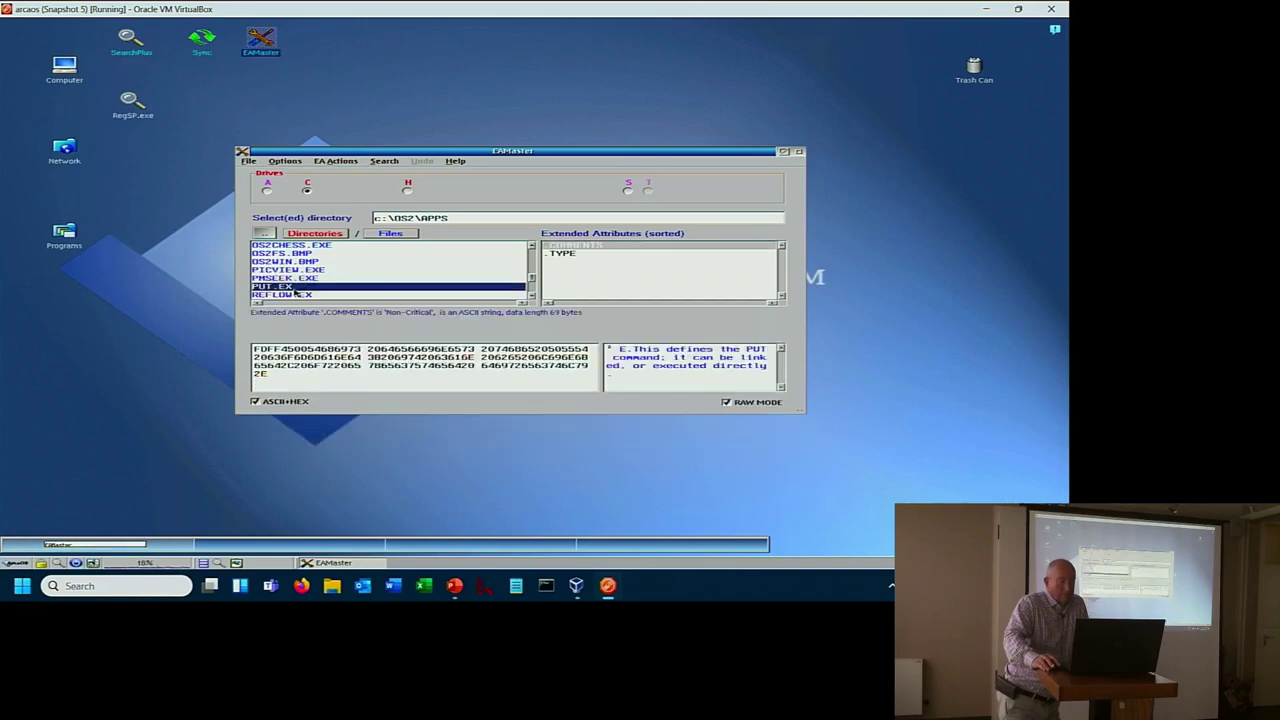
{"action": "left_click", "coordinate": [300, 295]}
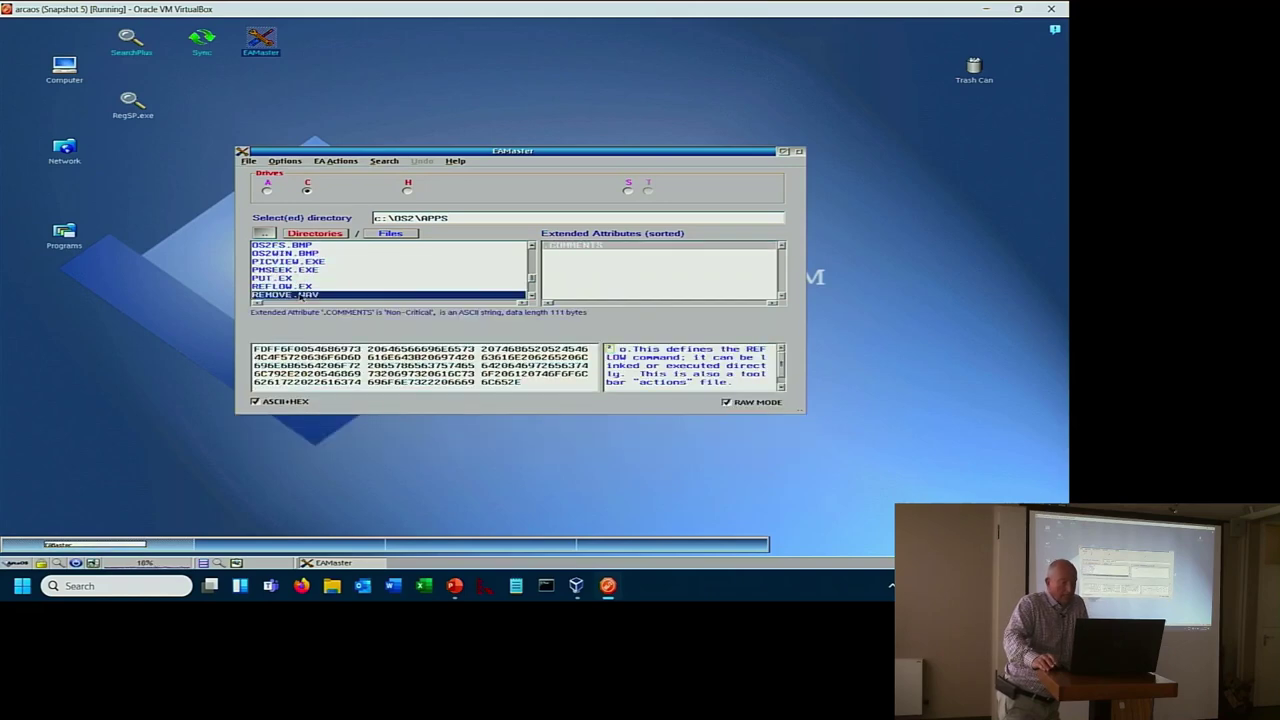
{"action": "left_click", "coordinate": [300, 295]}
{"action": "left_click", "coordinate": [300, 295]}
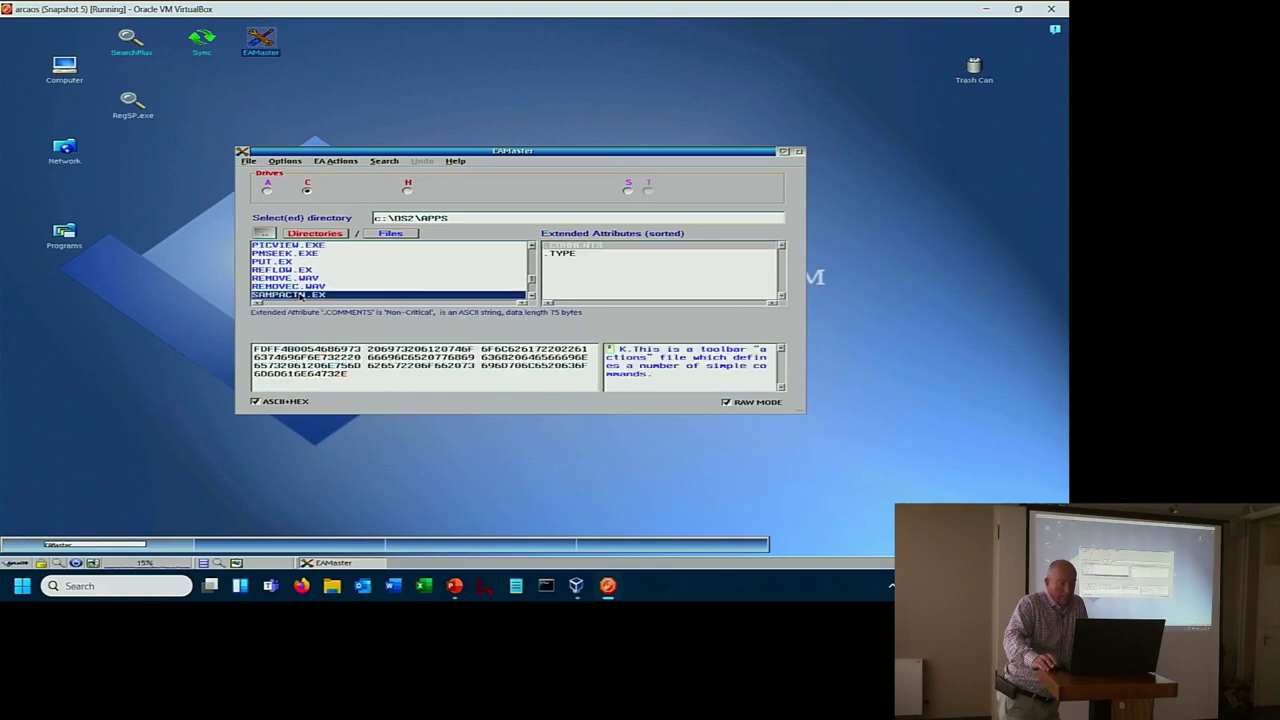
{"action": "left_click", "coordinate": [300, 295]}
{"action": "left_click", "coordinate": [300, 295]}
{"action": "left_click", "coordinate": [300, 295]}
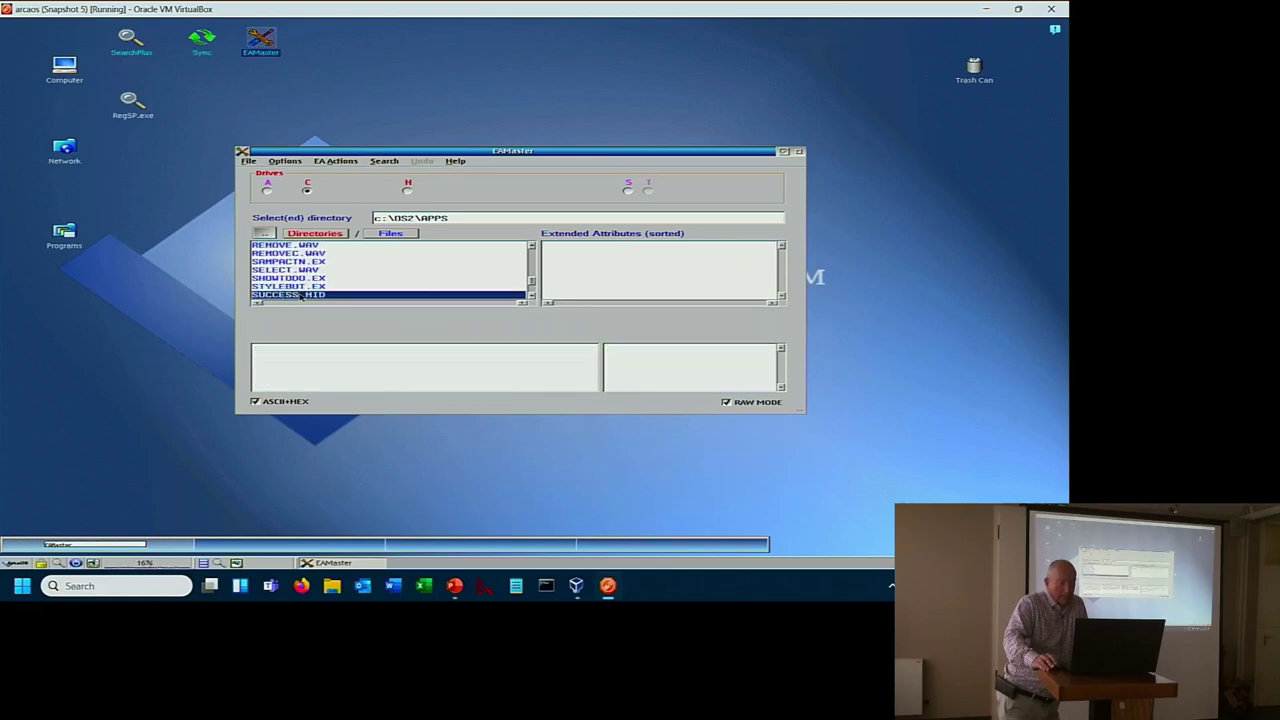
{"action": "left_click", "coordinate": [300, 295]}
{"action": "left_click", "coordinate": [300, 295]}
{"action": "left_click", "coordinate": [300, 295]}
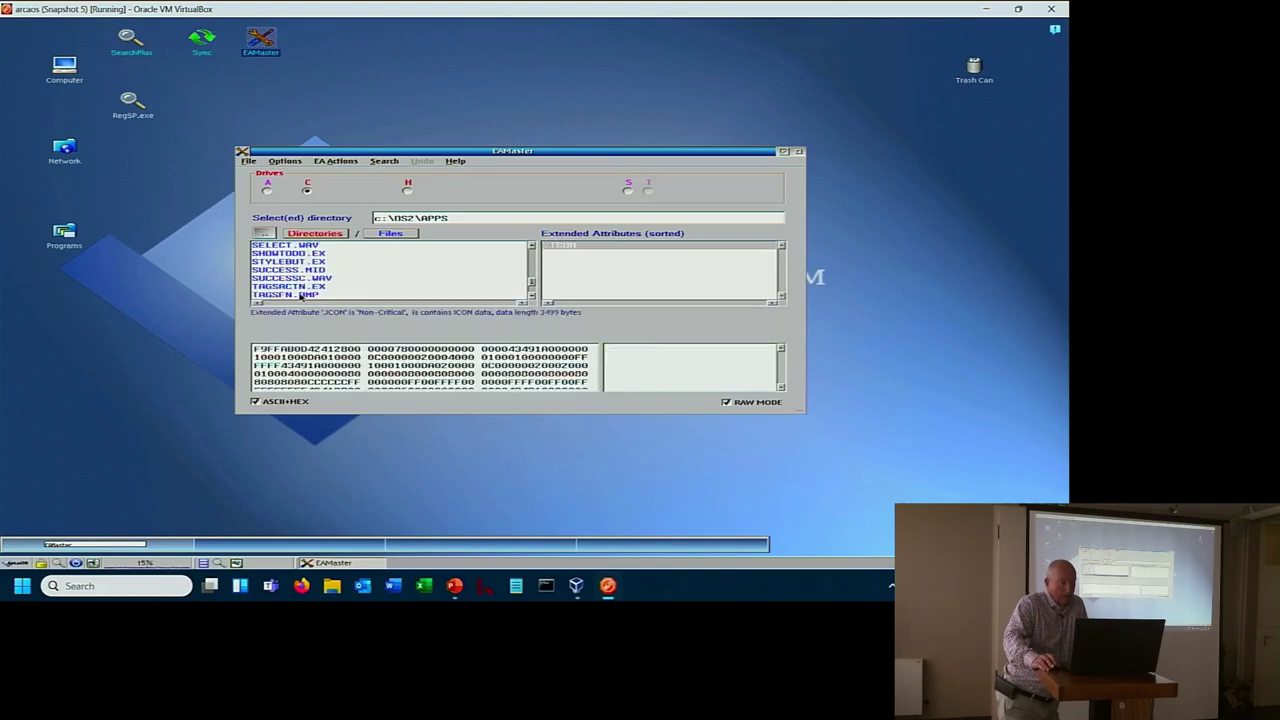
{"action": "left_click", "coordinate": [300, 295]}
{"action": "left_click", "coordinate": [300, 295]}
{"action": "left_click", "coordinate": [300, 295]}
{"action": "left_click", "coordinate": [300, 295]}
{"action": "left_click", "coordinate": [300, 295]}
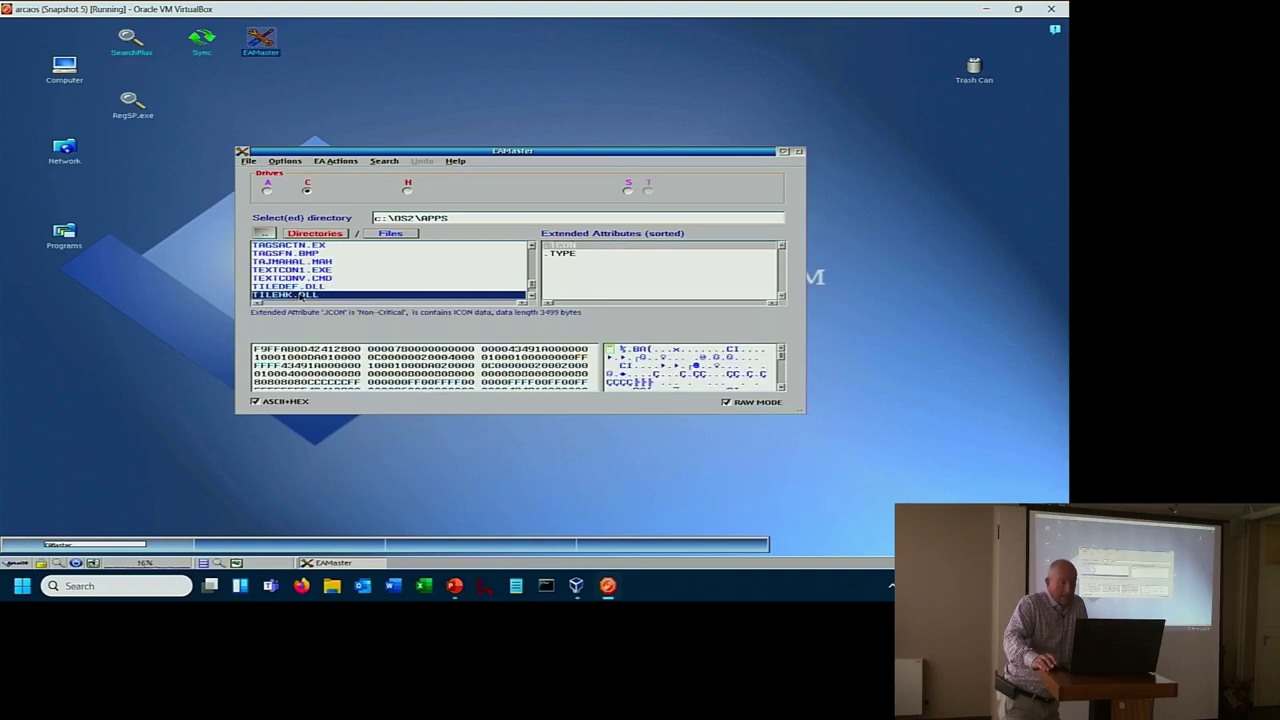
{"action": "left_click", "coordinate": [300, 295]}
{"action": "left_click", "coordinate": [300, 295]}
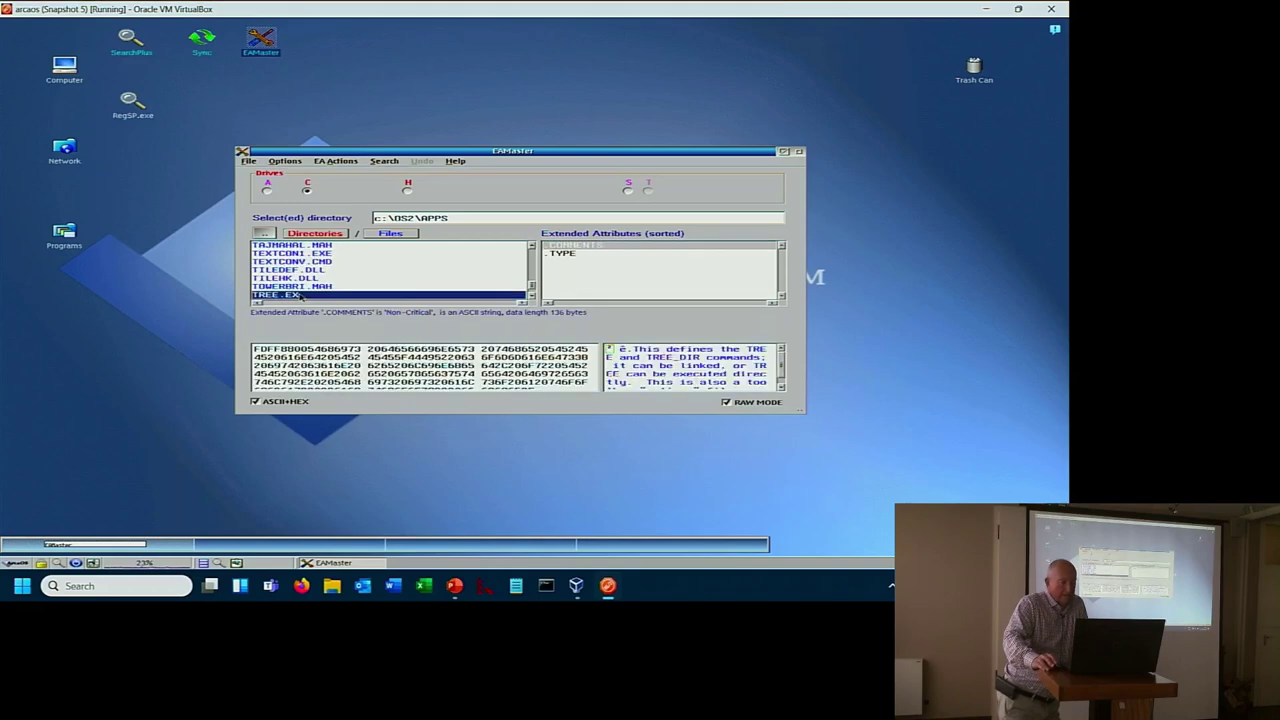
{"action": "left_click", "coordinate": [300, 295]}
{"action": "left_click", "coordinate": [300, 295]}
{"action": "key", "text": "Down"}
{"action": "key", "text": "Down"}
{"action": "key", "text": "Down"}
{"action": "key", "text": "Down"}
{"action": "key", "text": "Down"}
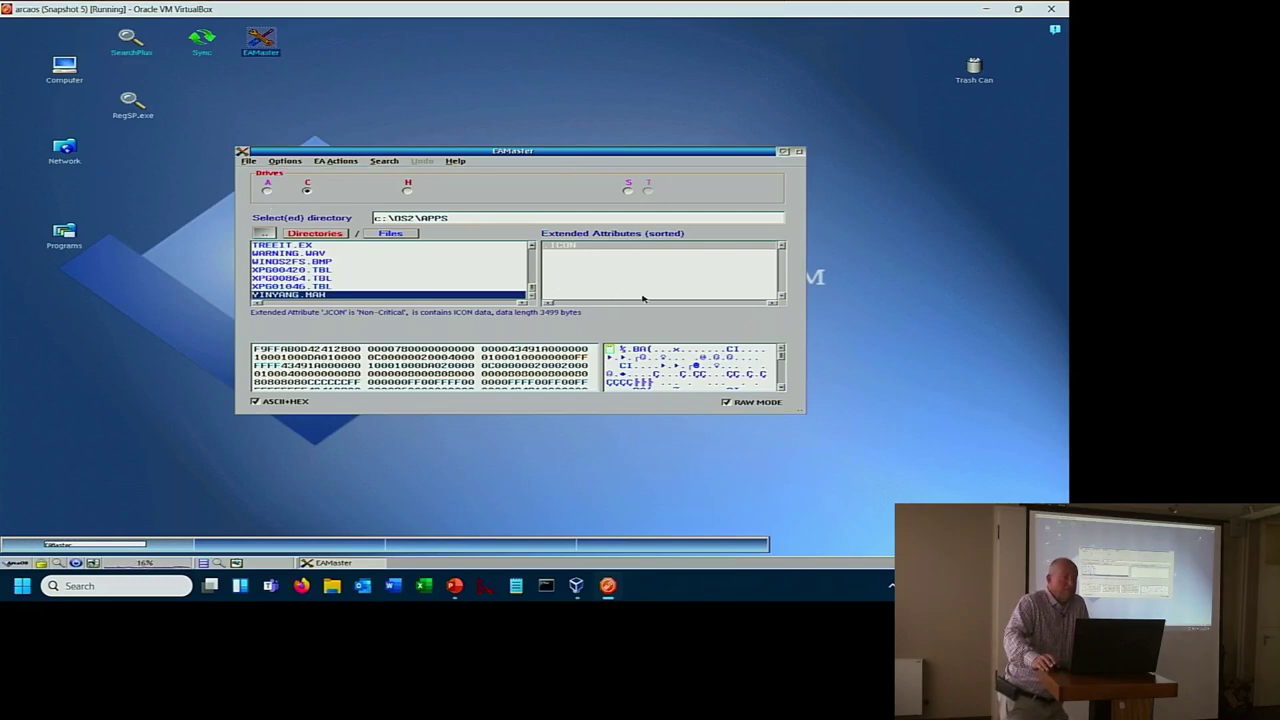
- Start creating an extended attribute for YINYANG.MAH with the name MMM and the type ASCII
{"action": "left_click", "coordinate": [333, 162]}
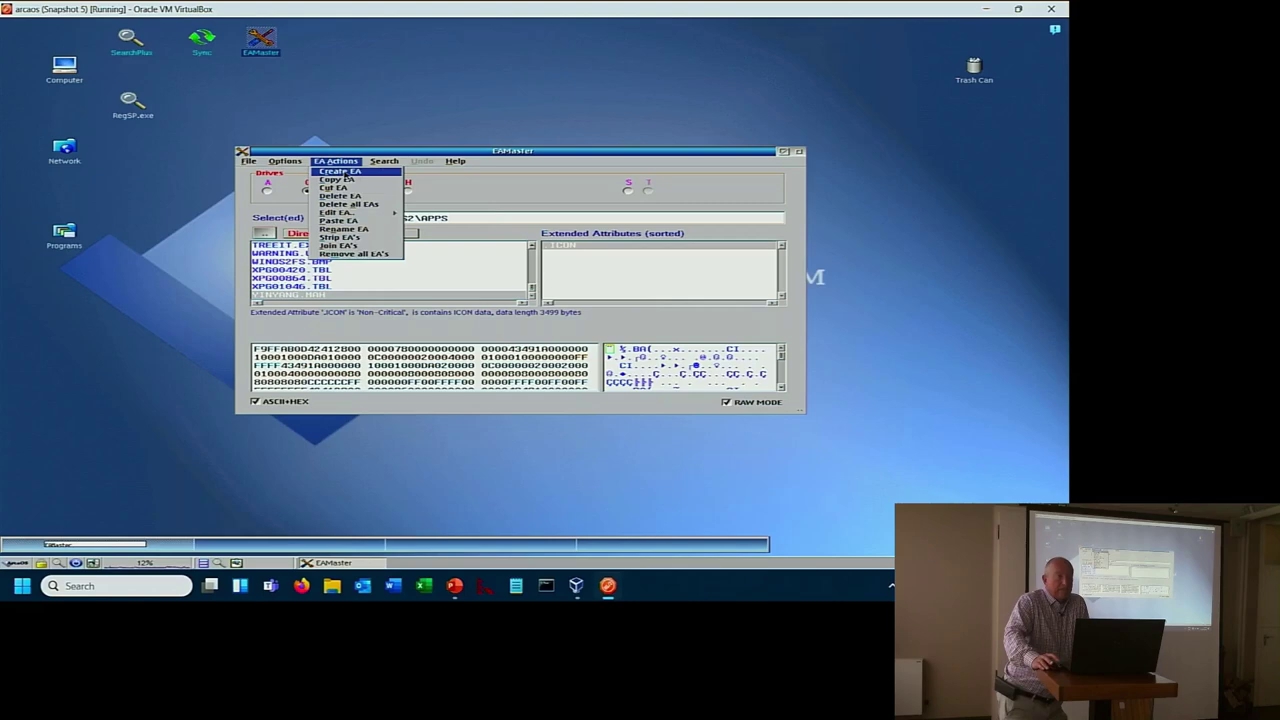
{"action": "left_click", "coordinate": [344, 172]}
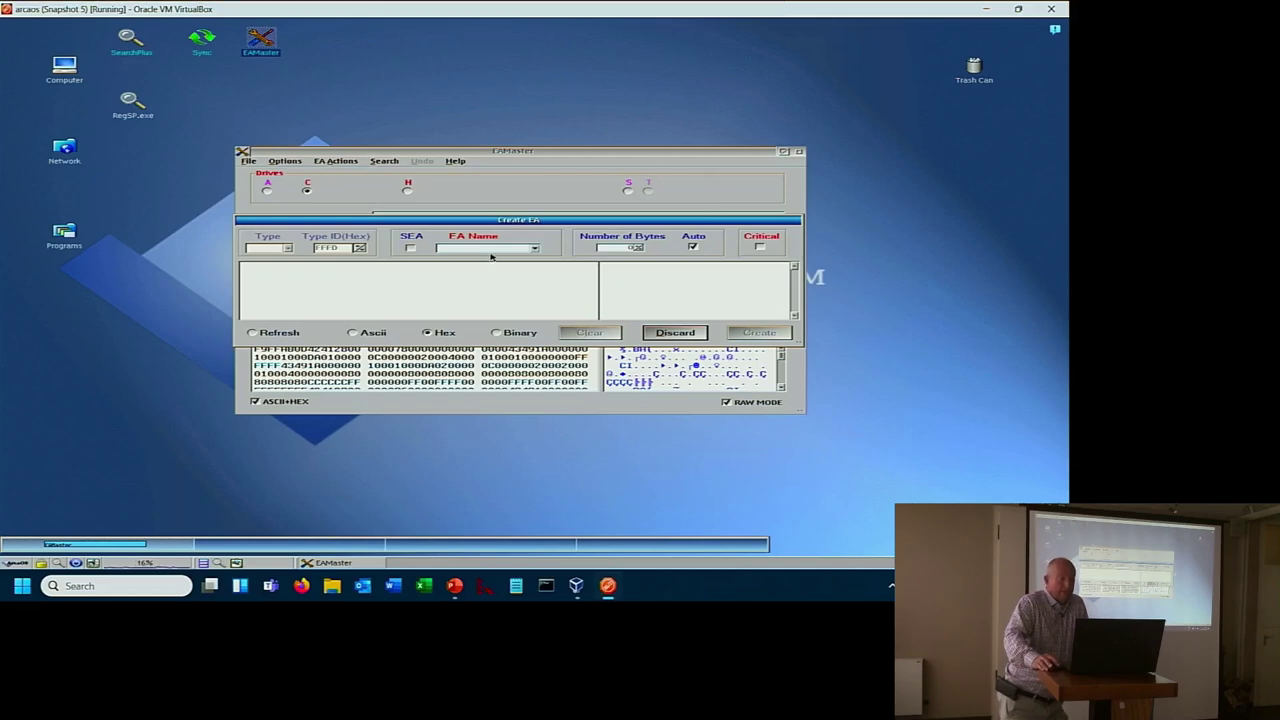
{"action": "left_click", "coordinate": [535, 249]}
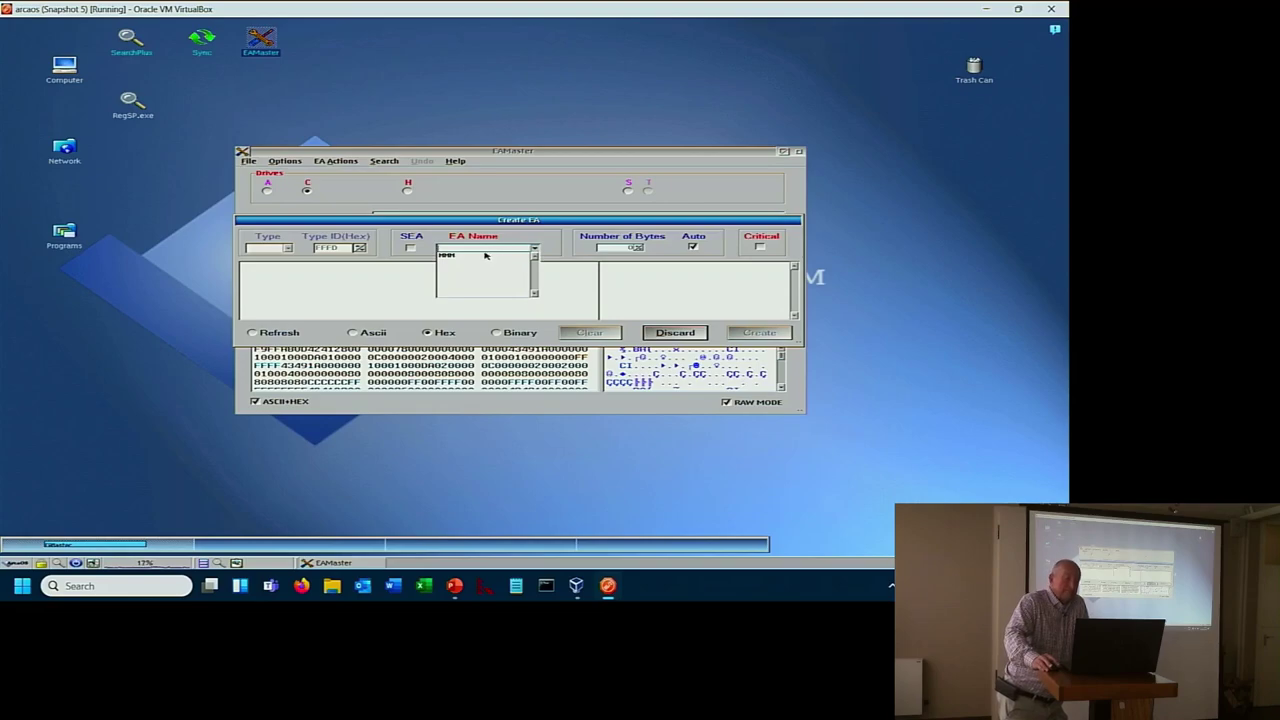
{"action": "left_click", "coordinate": [491, 257]}
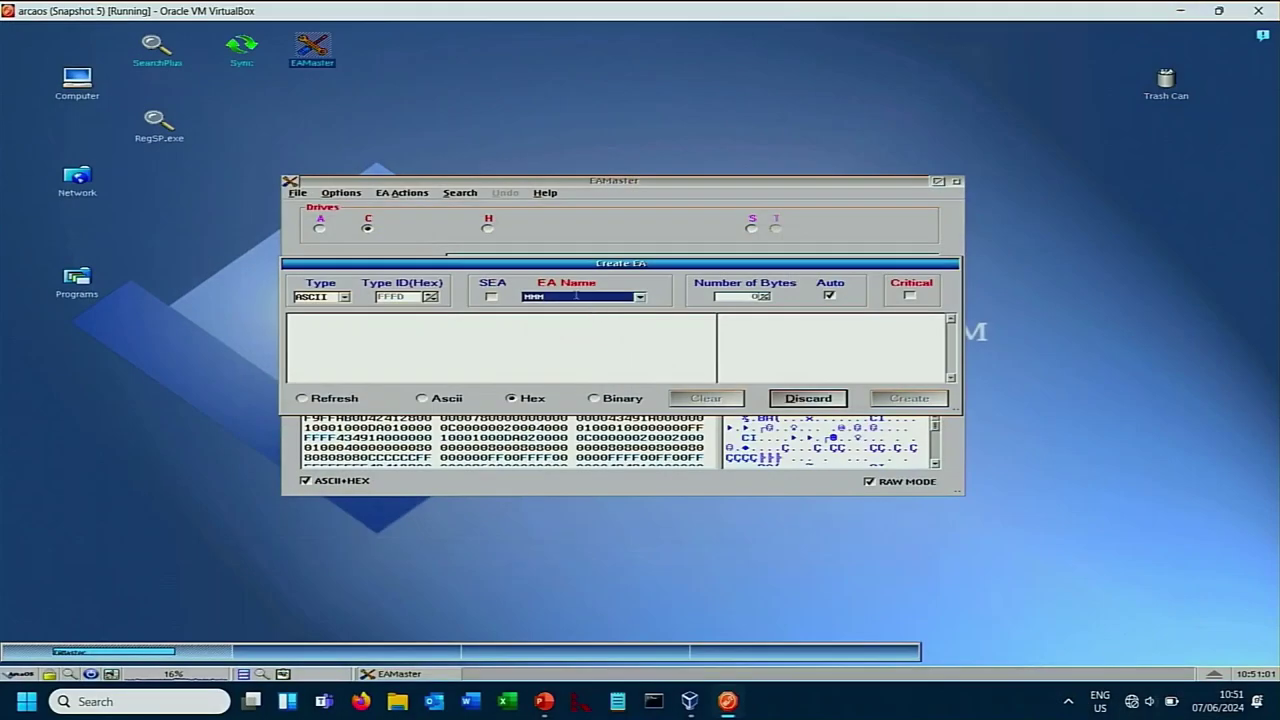
{"action": "left_click", "coordinate": [345, 298]}
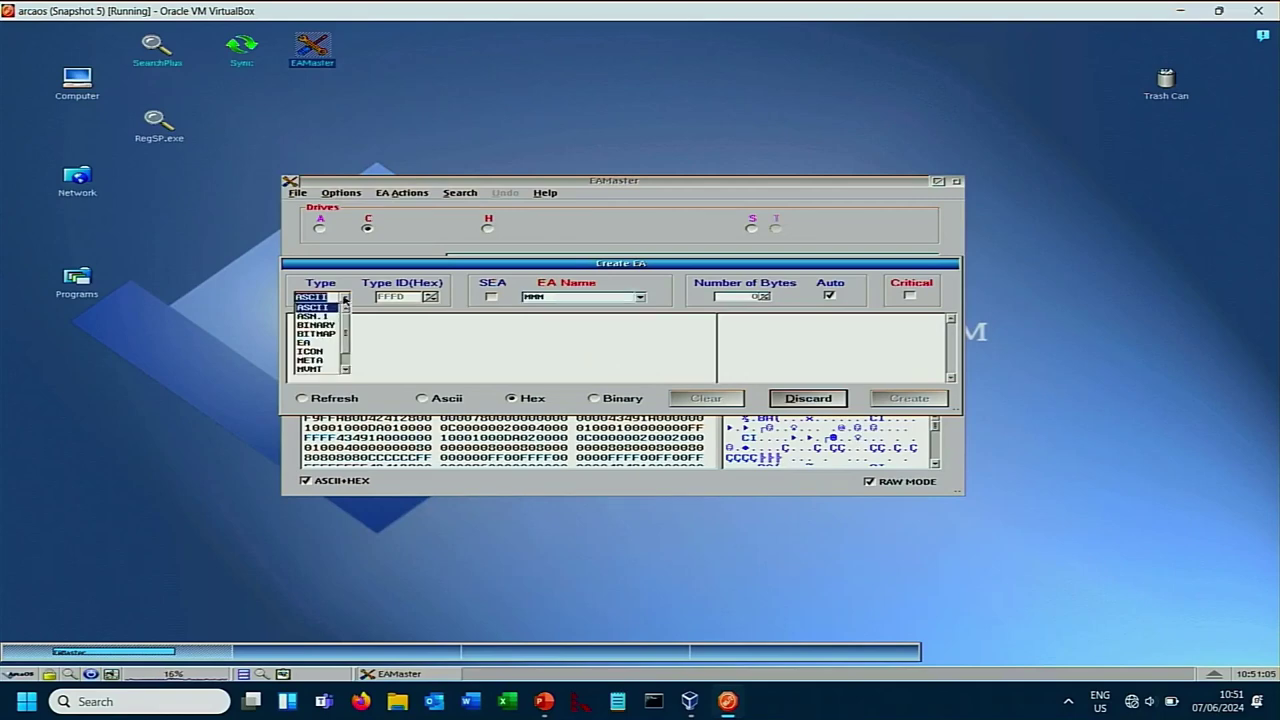
{"action": "left_click", "coordinate": [345, 298]}
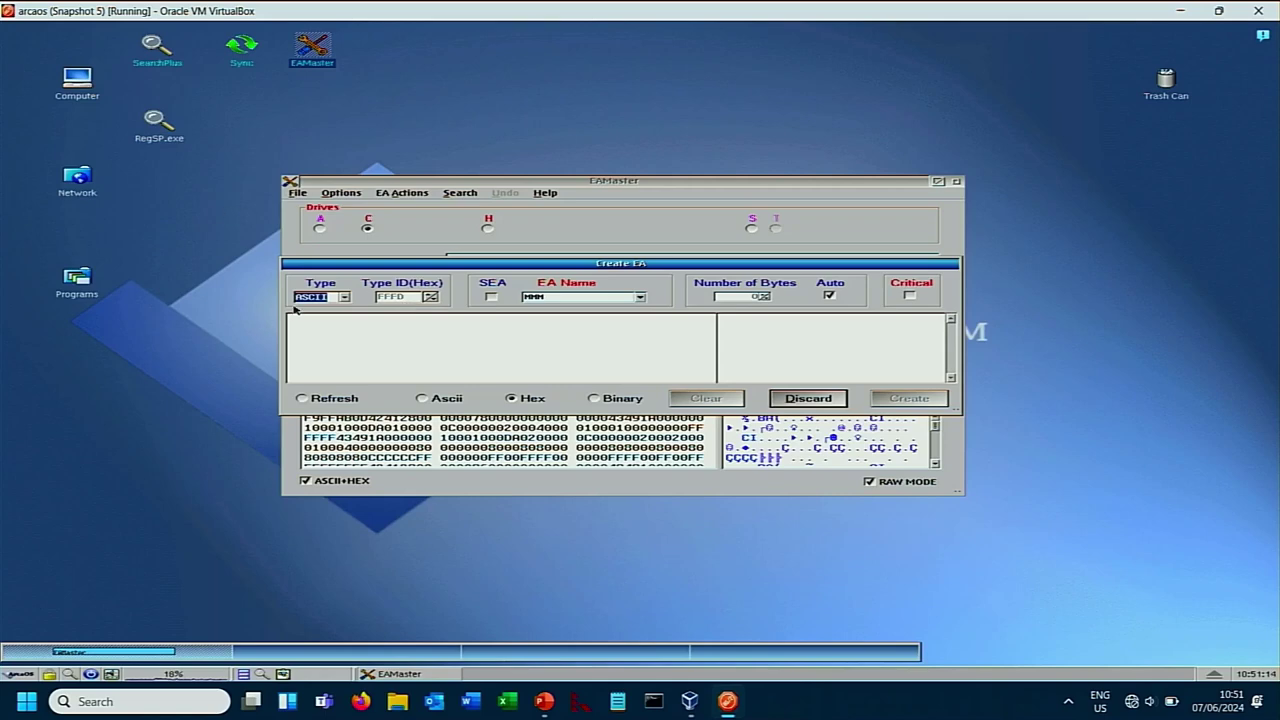
- Switch the value entry to ASCII mode and enter "hallo" as the attribute's value
{"action": "left_click", "coordinate": [308, 340]}
{"action": "type", "text": "A"}
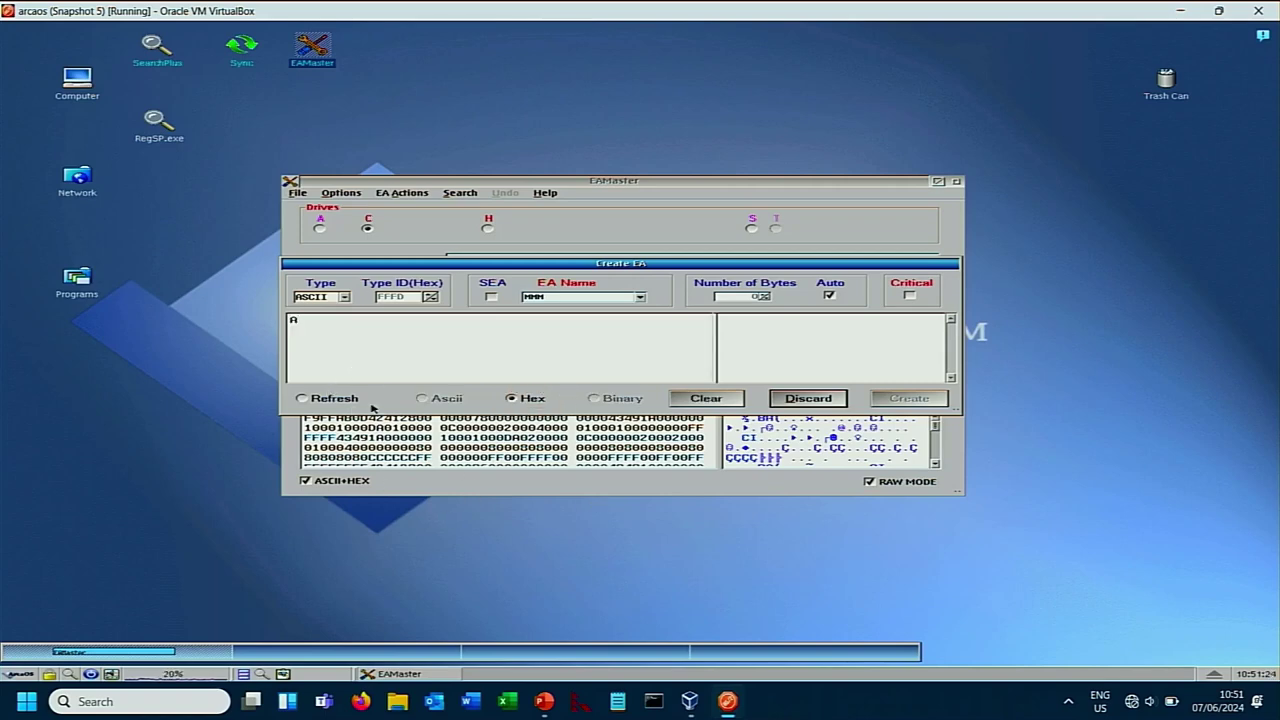
{"action": "key", "text": "BackSpace"}
{"action": "left_click", "coordinate": [458, 402]}
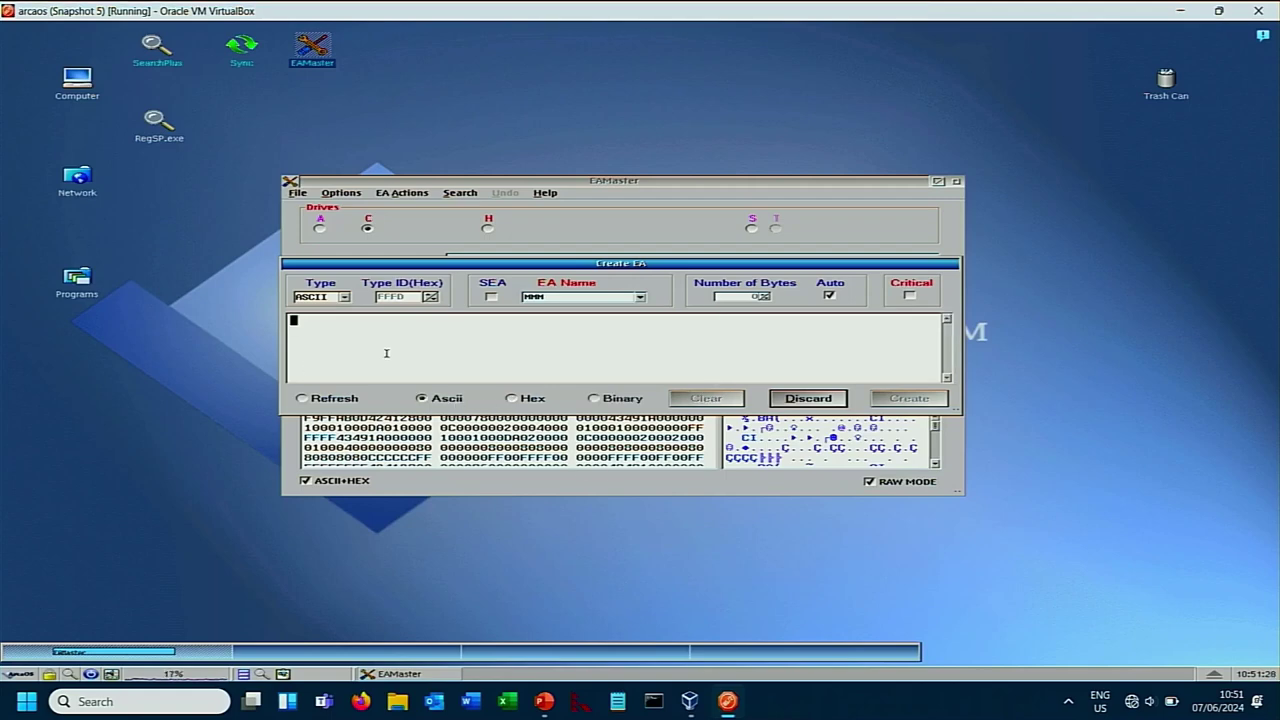
{"action": "type", "text": "hallo"}
- View the new attribute's value in hexadecimal and binary form, and return to the ASCII display
{"action": "left_click", "coordinate": [533, 401]}
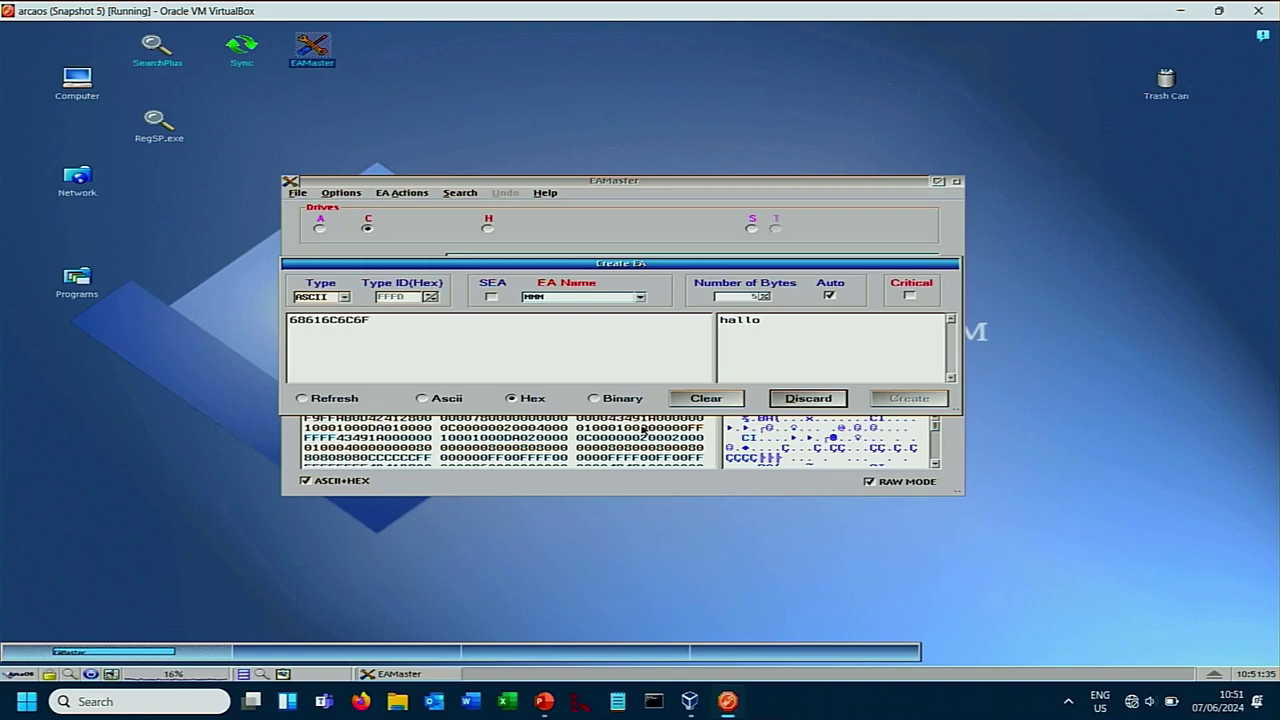
{"action": "left_click", "coordinate": [616, 401]}
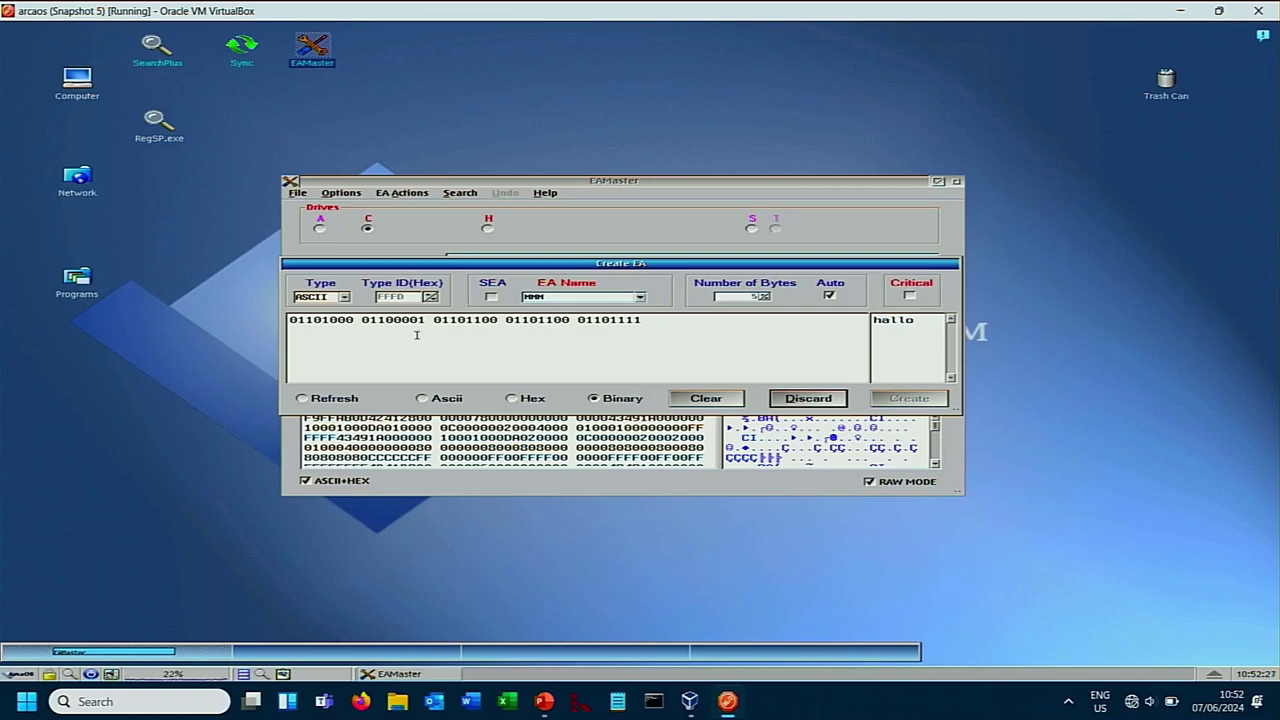
{"action": "left_click", "coordinate": [438, 404]}
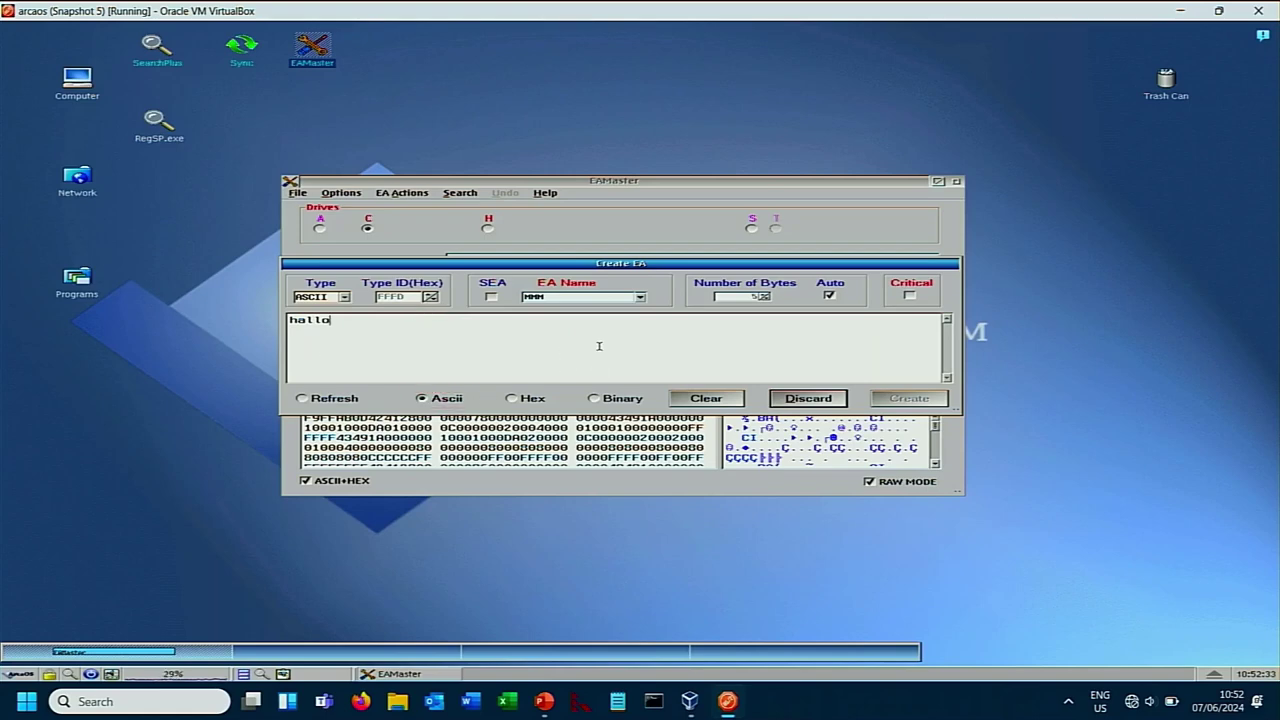
- Select MMM again as the name of the new extended attribute
{"action": "left_click", "coordinate": [640, 298]}
{"action": "left_click", "coordinate": [607, 305]}
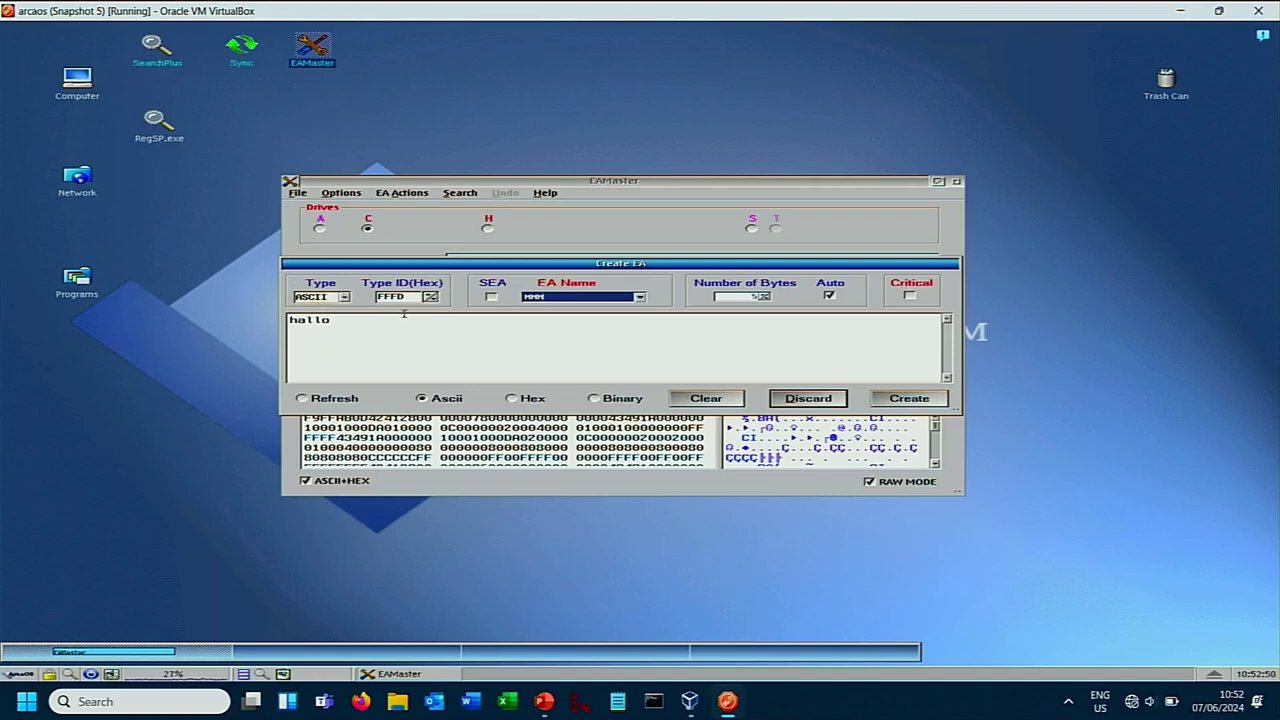
- Change the type of the new MMM attribute from ASCII to ICON
{"action": "left_click", "coordinate": [345, 299]}
{"action": "left_click", "coordinate": [345, 299]}
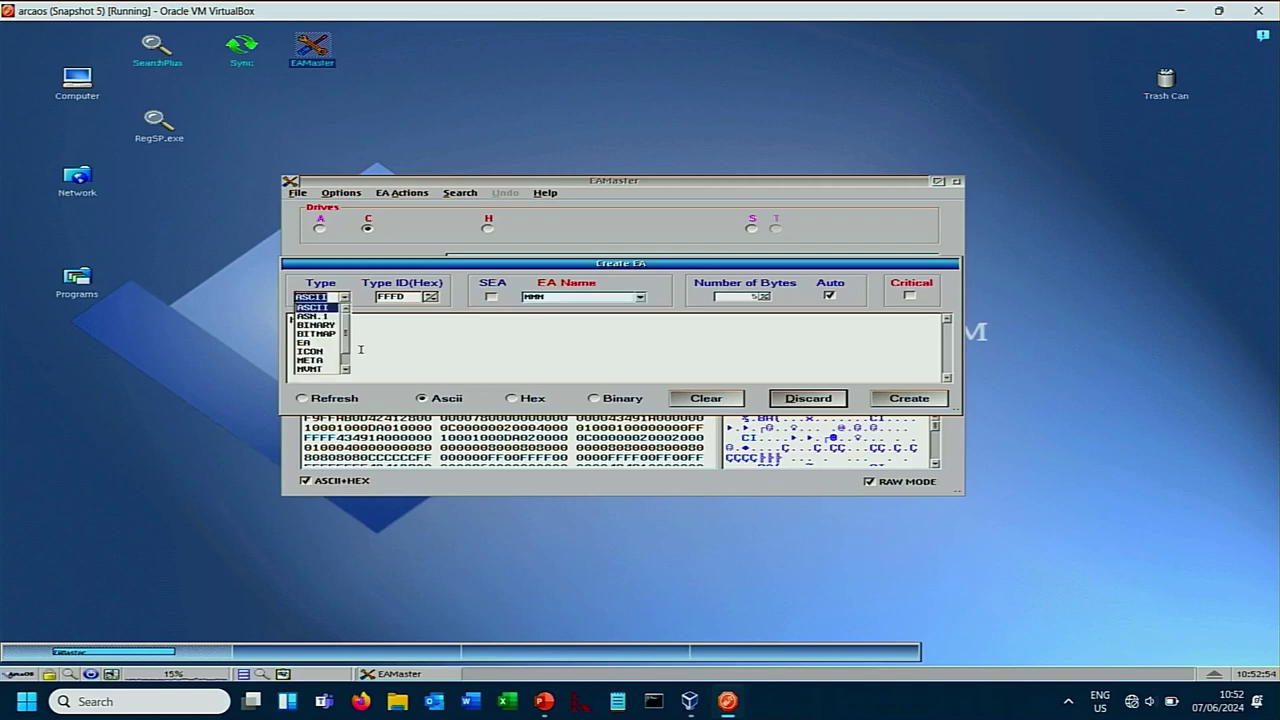
{"action": "scroll", "coordinate": [347, 337], "scroll_direction": "down", "scroll_amount": 1}
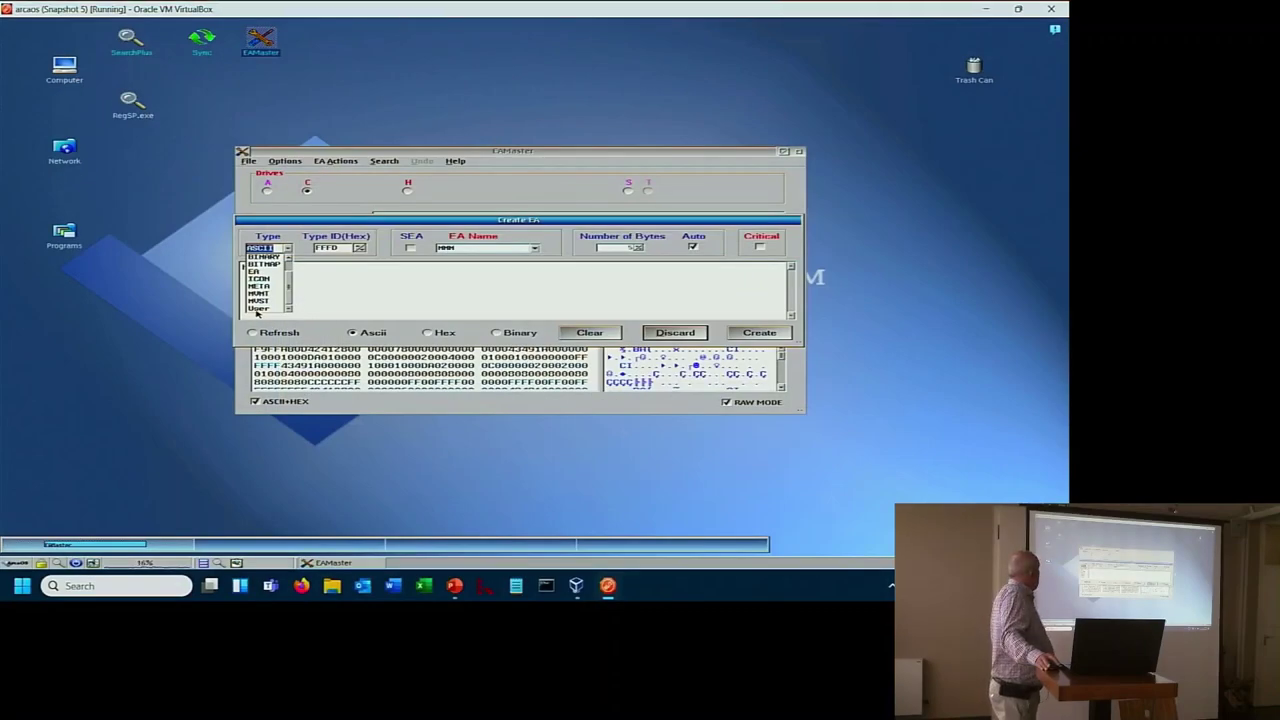
{"action": "left_click", "coordinate": [260, 279]}
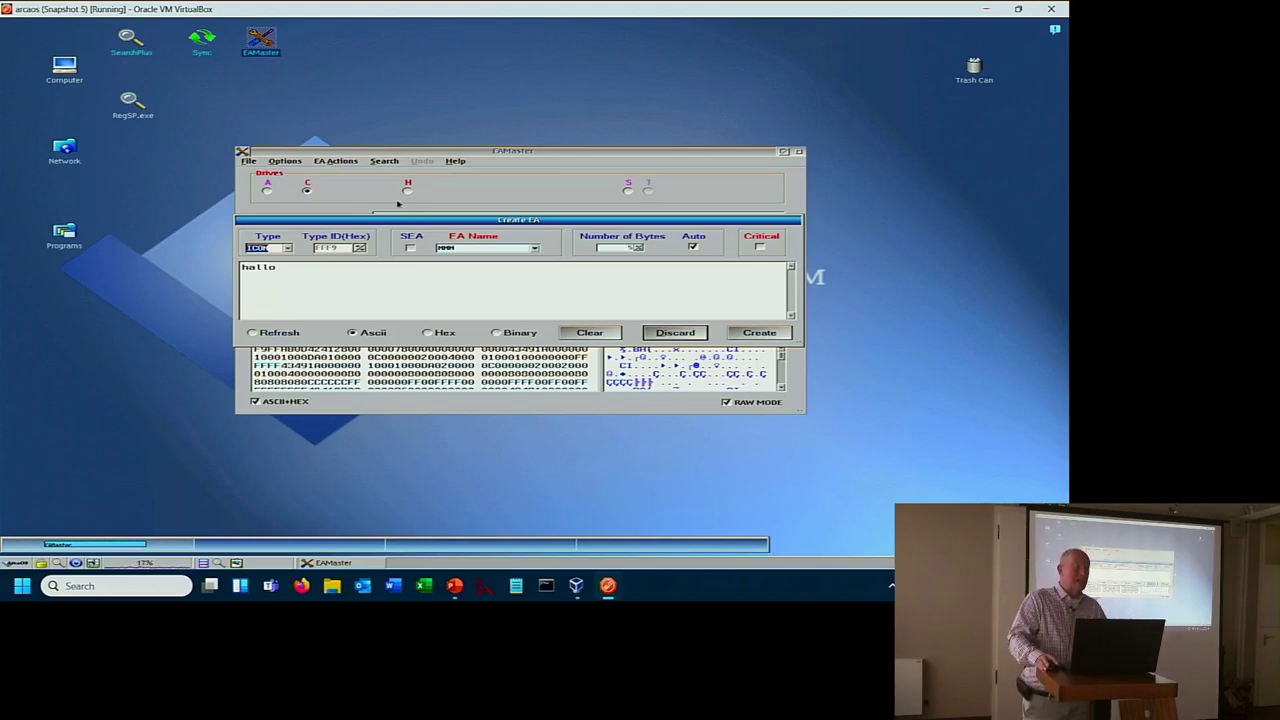
- Select the MVST type for the new attribute and leave its multivalue editor without making changes
{"action": "left_click", "coordinate": [287, 248]}
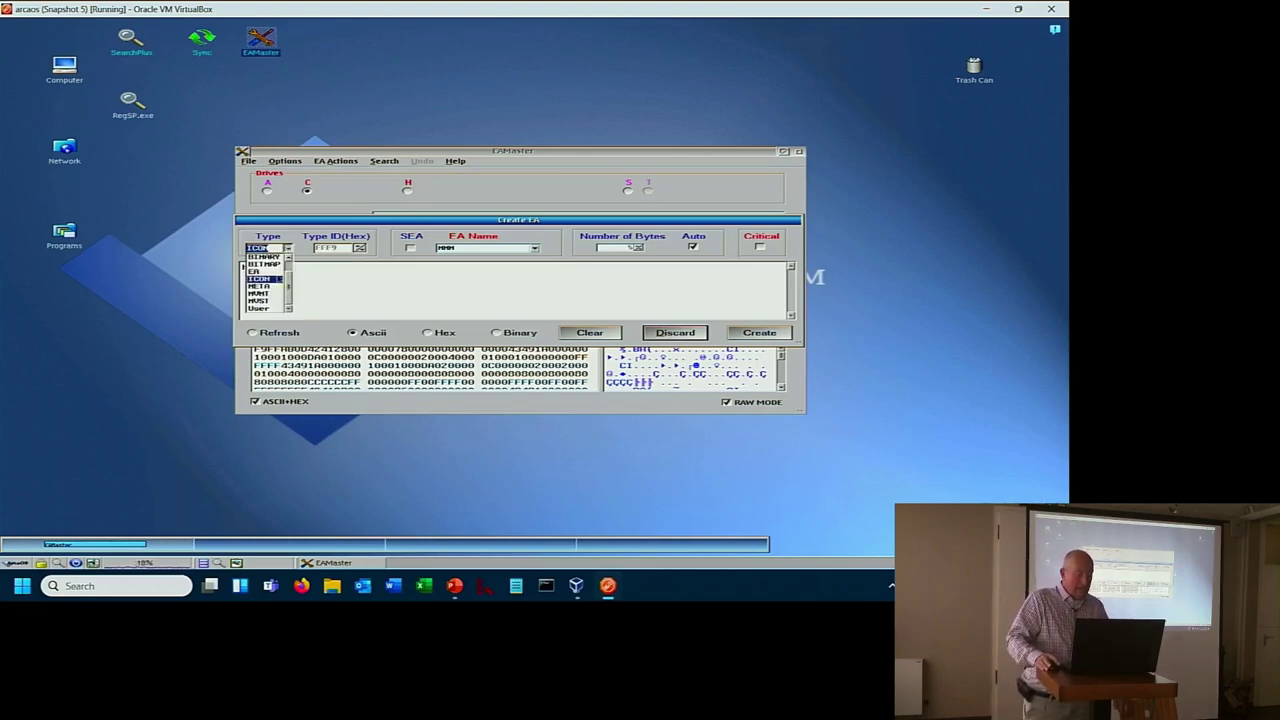
{"action": "left_click", "coordinate": [268, 300]}
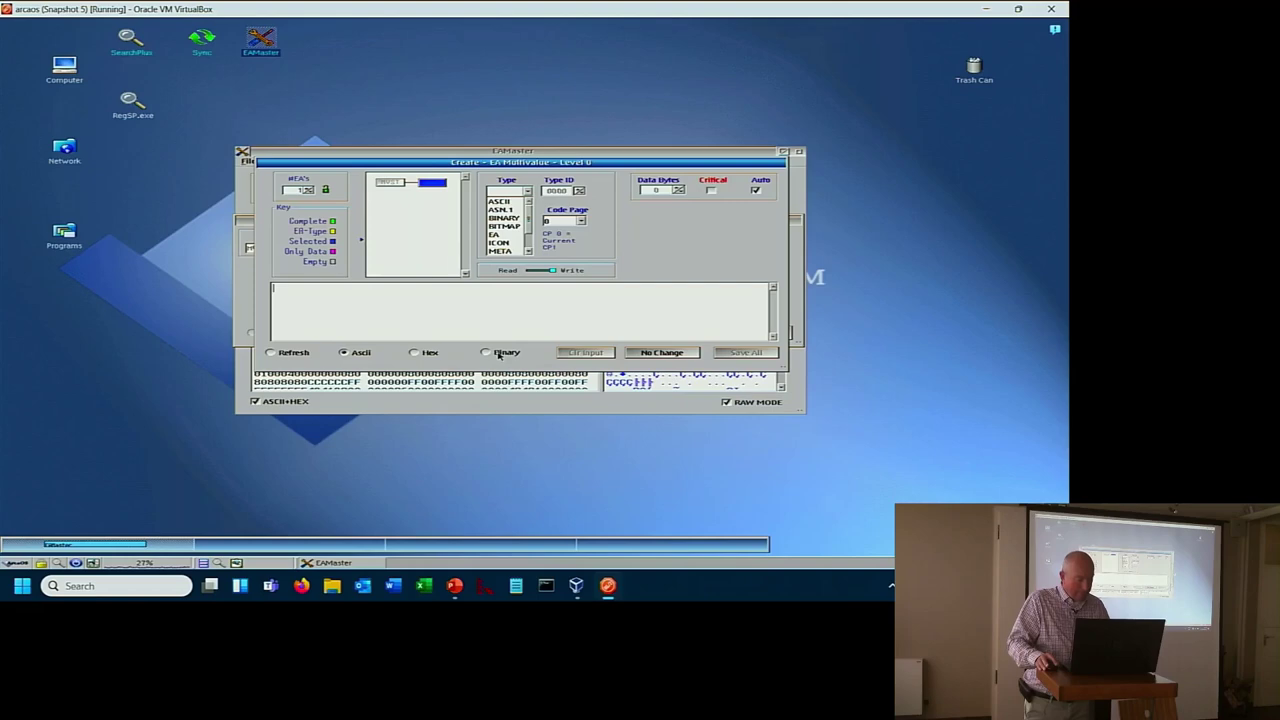
{"action": "key", "text": "Return"}
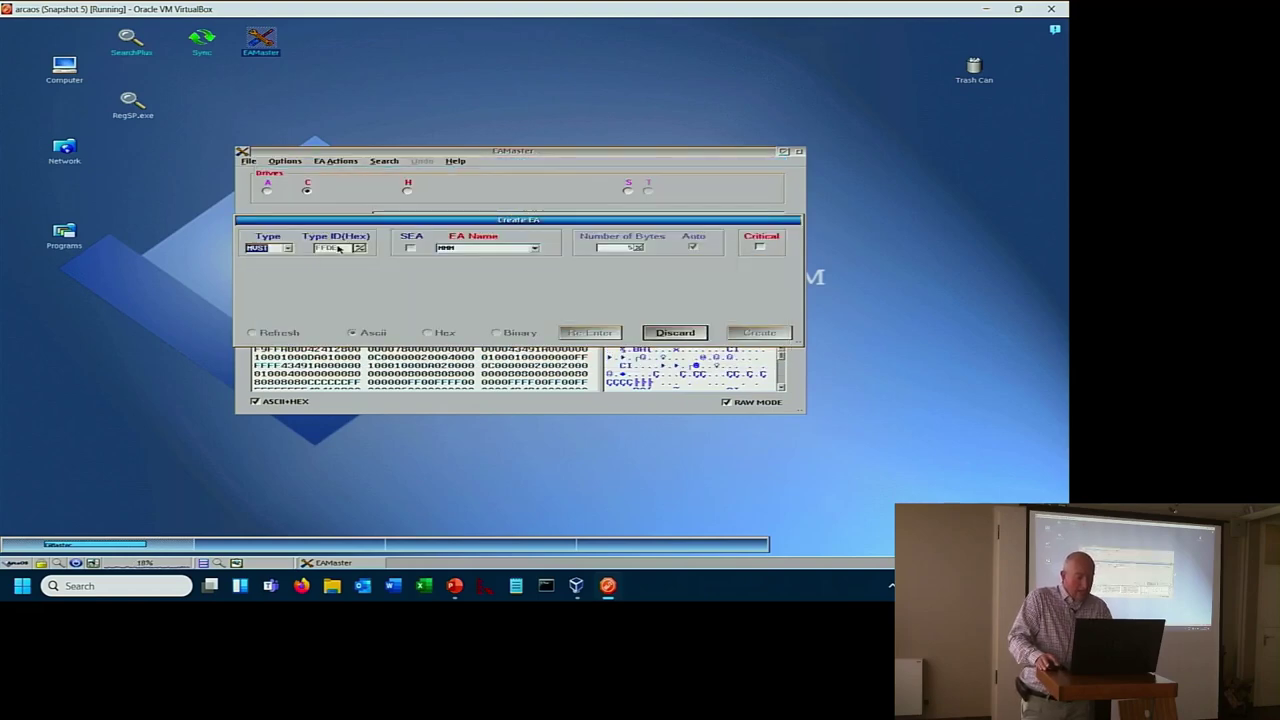
- Try the User type with type ID FFF6 for the new attribute, and discard the attribute
{"action": "left_click", "coordinate": [288, 249]}
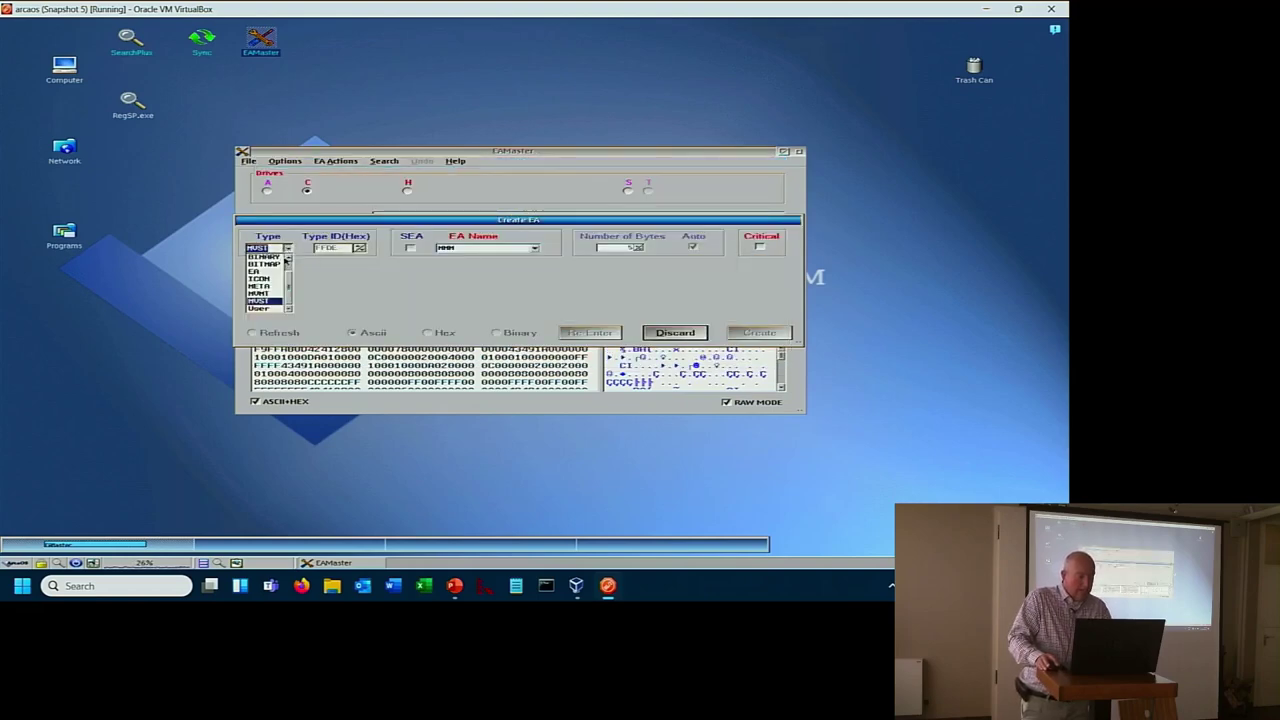
{"action": "left_click", "coordinate": [272, 309]}
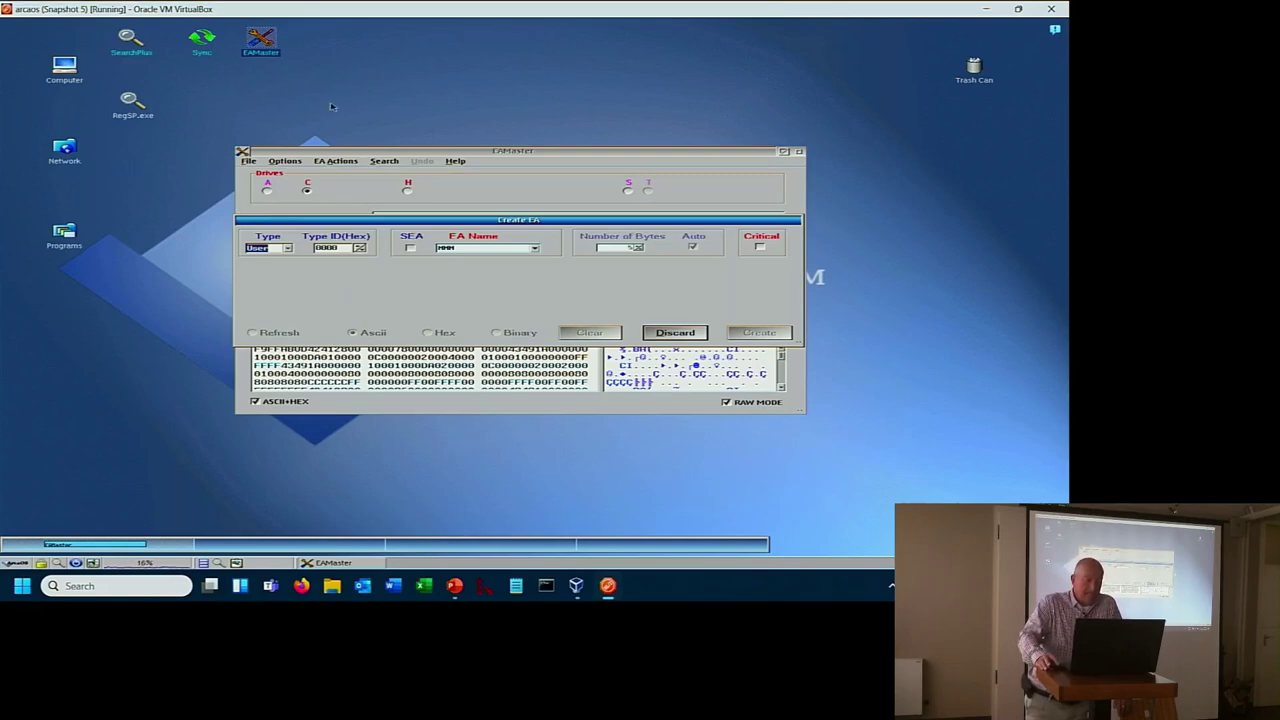
{"action": "left_click", "coordinate": [360, 250]}
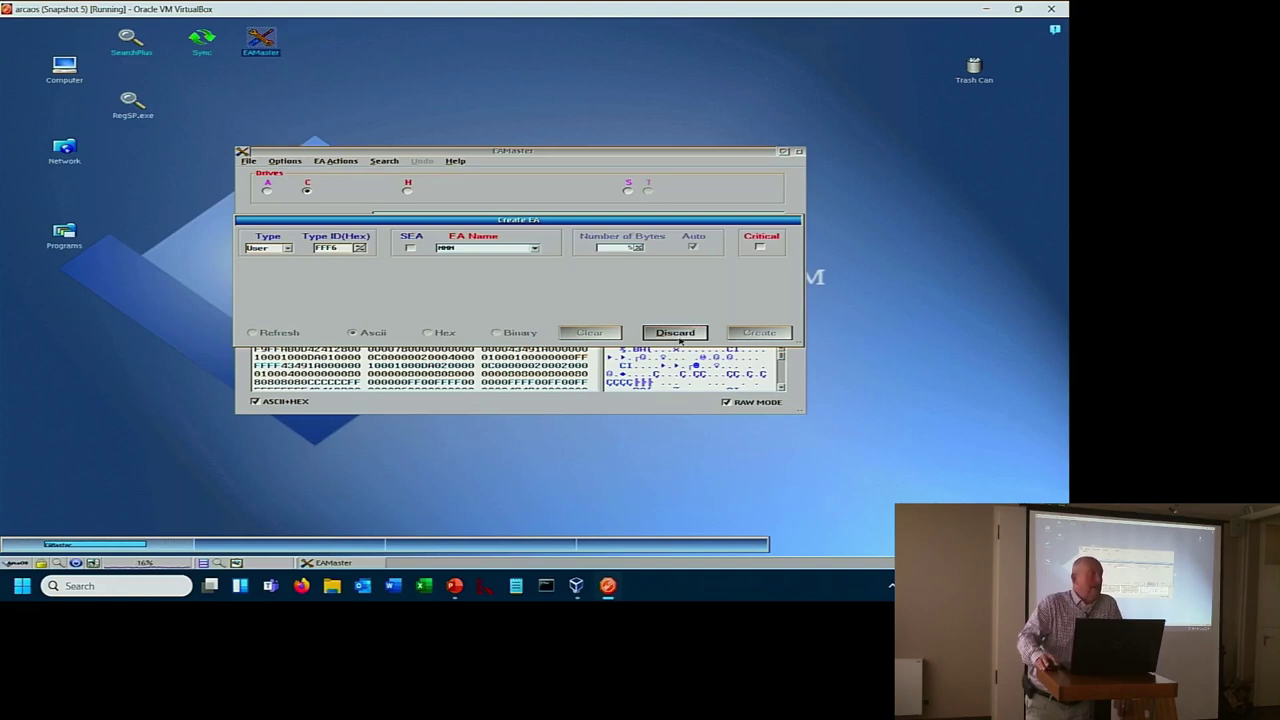
{"action": "left_click", "coordinate": [678, 334]}
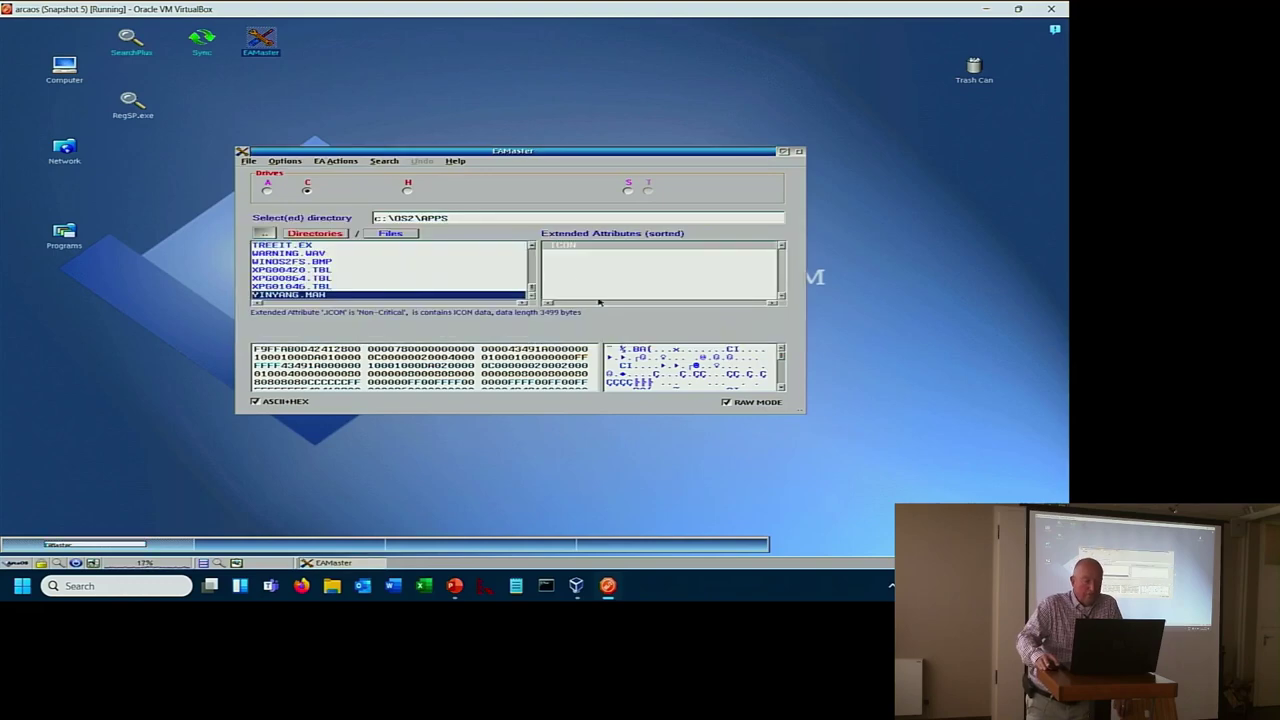
- Turn off the User type override option
{"action": "left_click", "coordinate": [336, 159]}
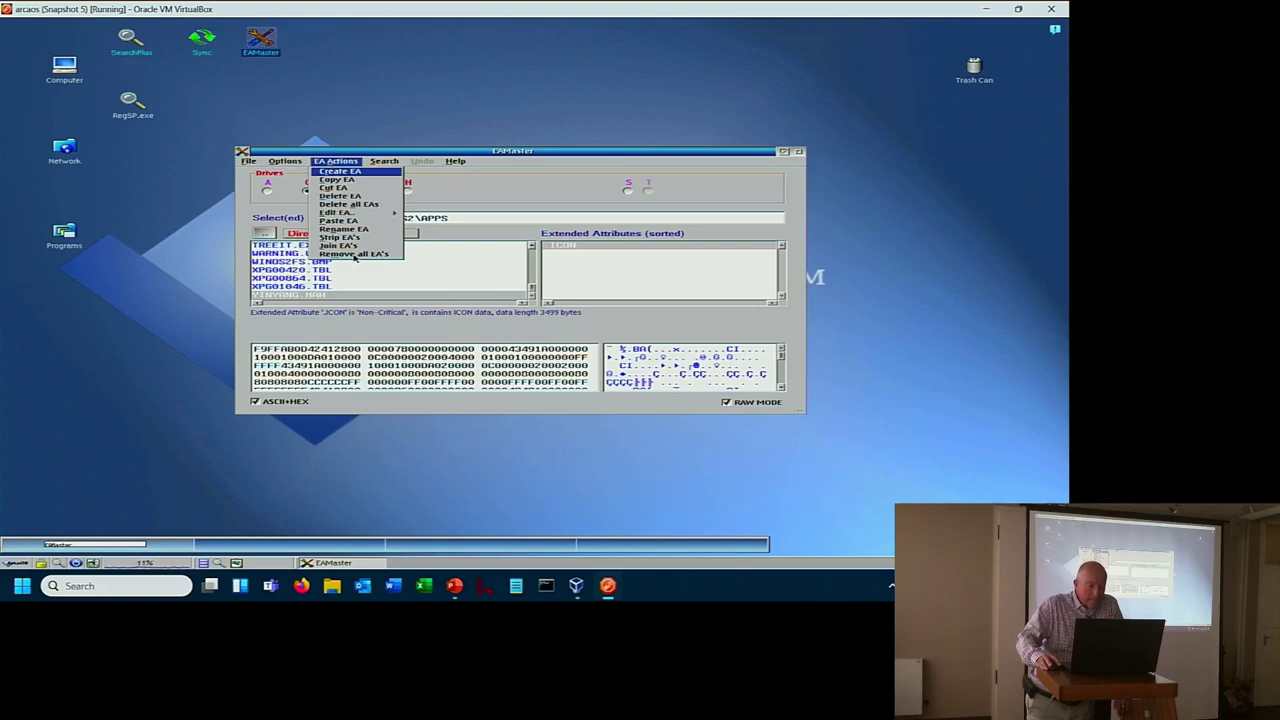
{"action": "left_click", "coordinate": [280, 163]}
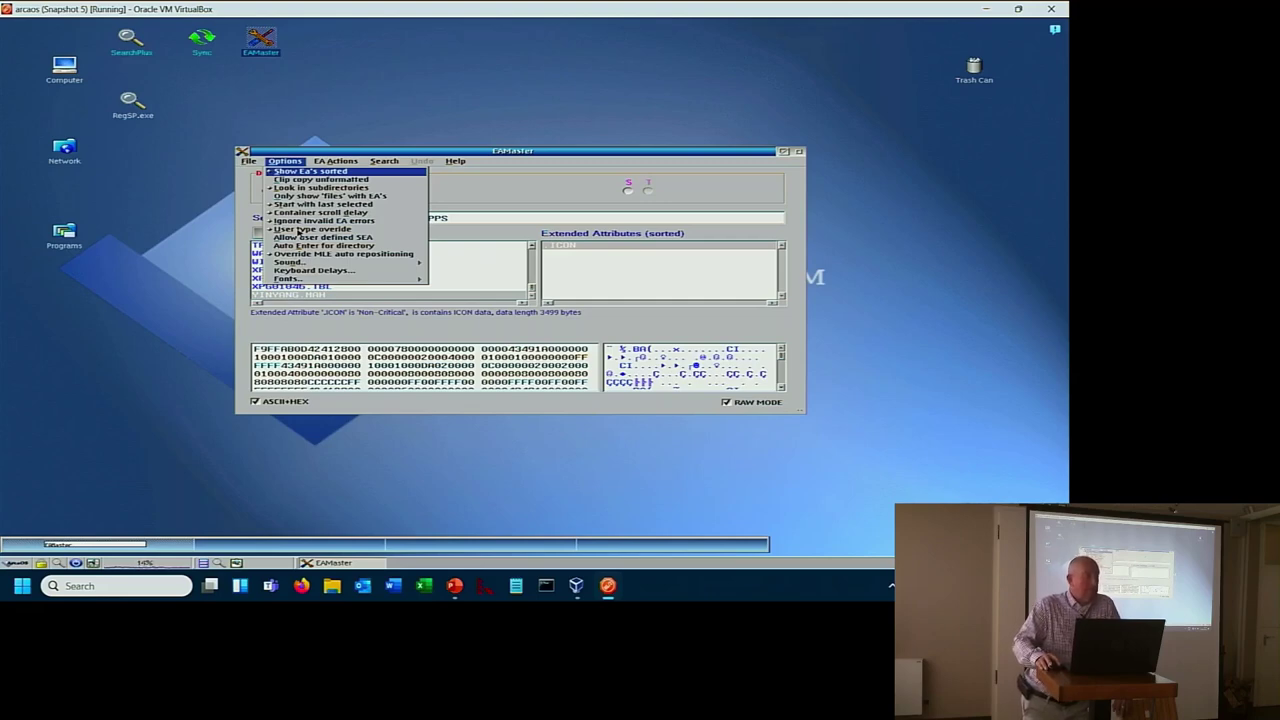
{"action": "left_click", "coordinate": [298, 231]}
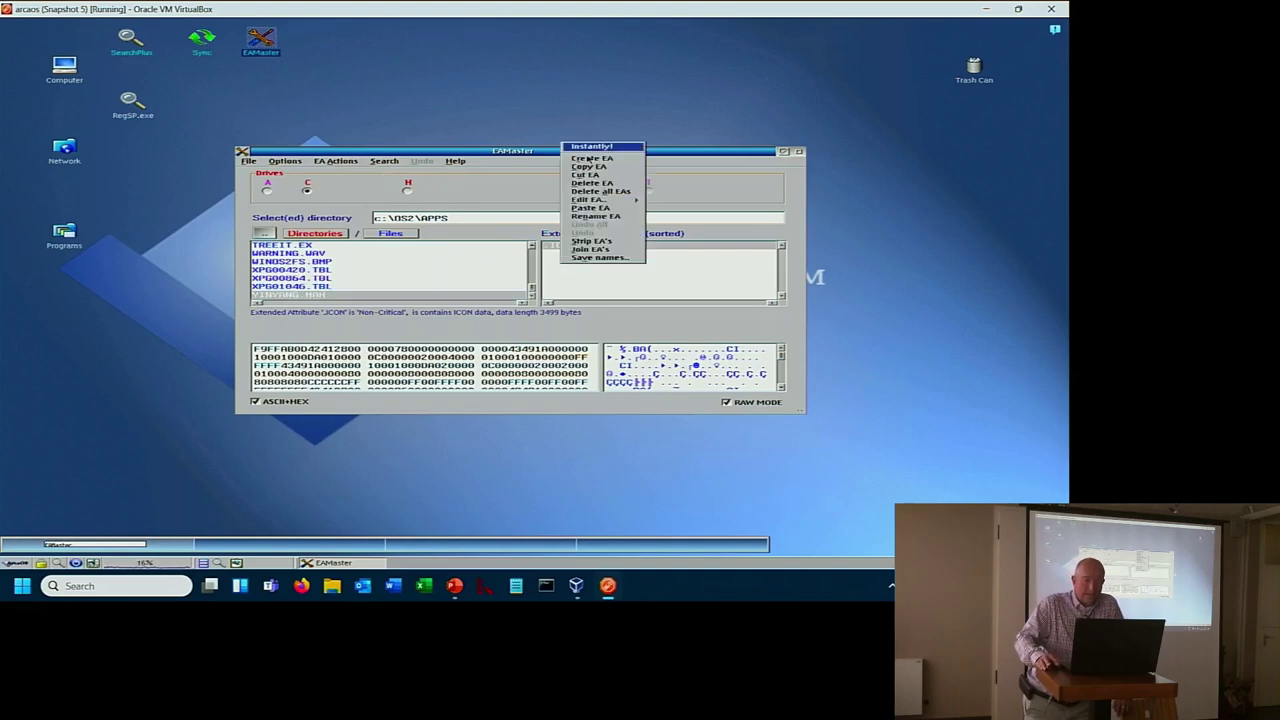
- Start an extended attribute named MMM with the MVMT type, and leave its multivalue editor without making changes
{"action": "left_click", "coordinate": [591, 158]}
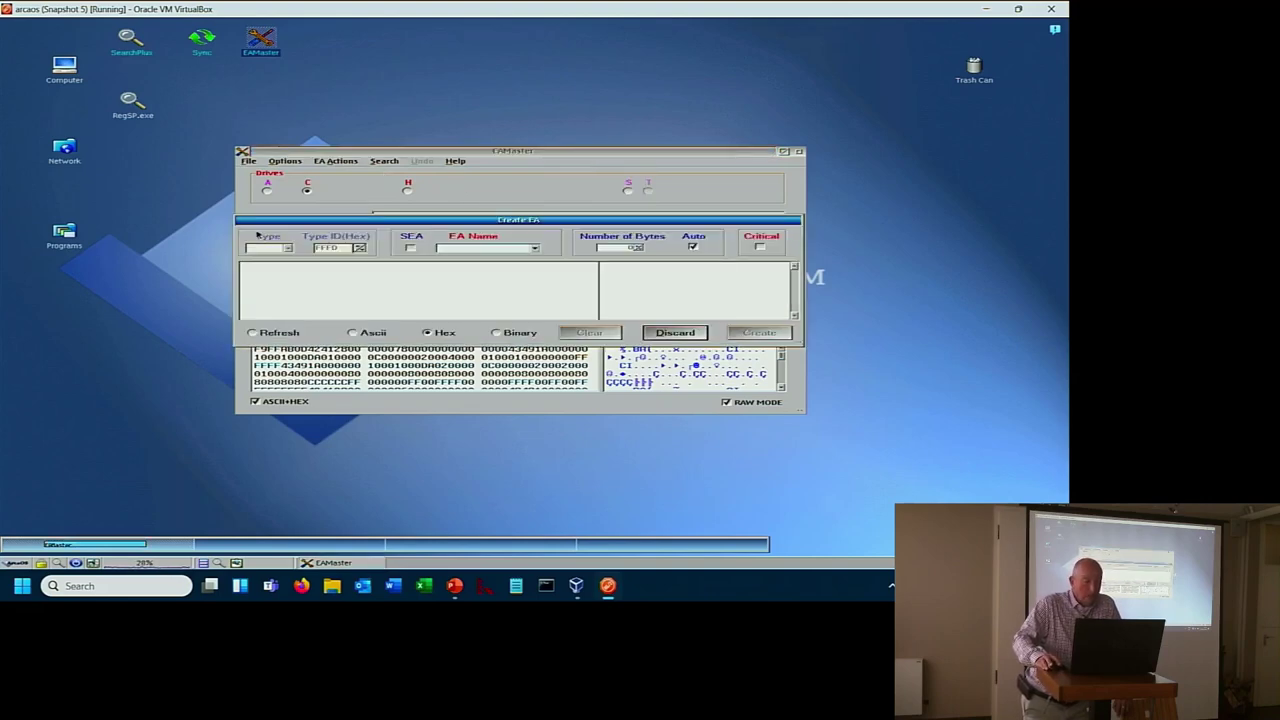
{"action": "left_click", "coordinate": [535, 248]}
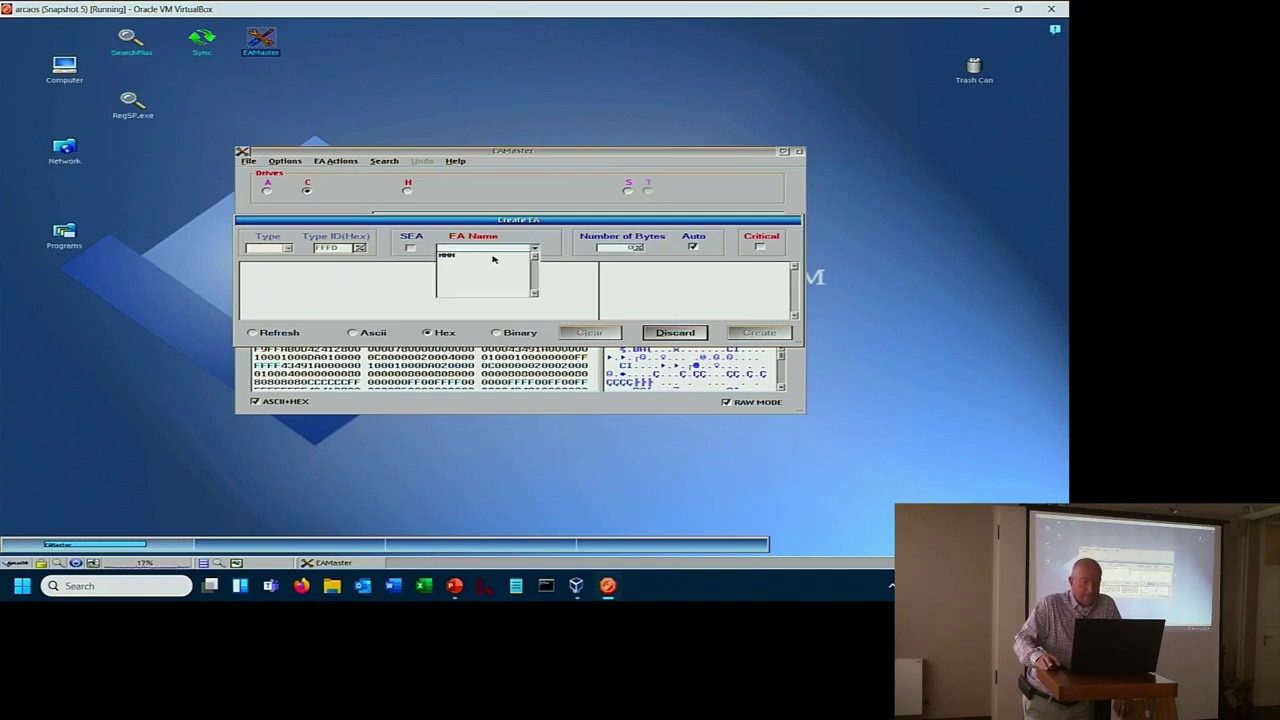
{"action": "left_click", "coordinate": [492, 257]}
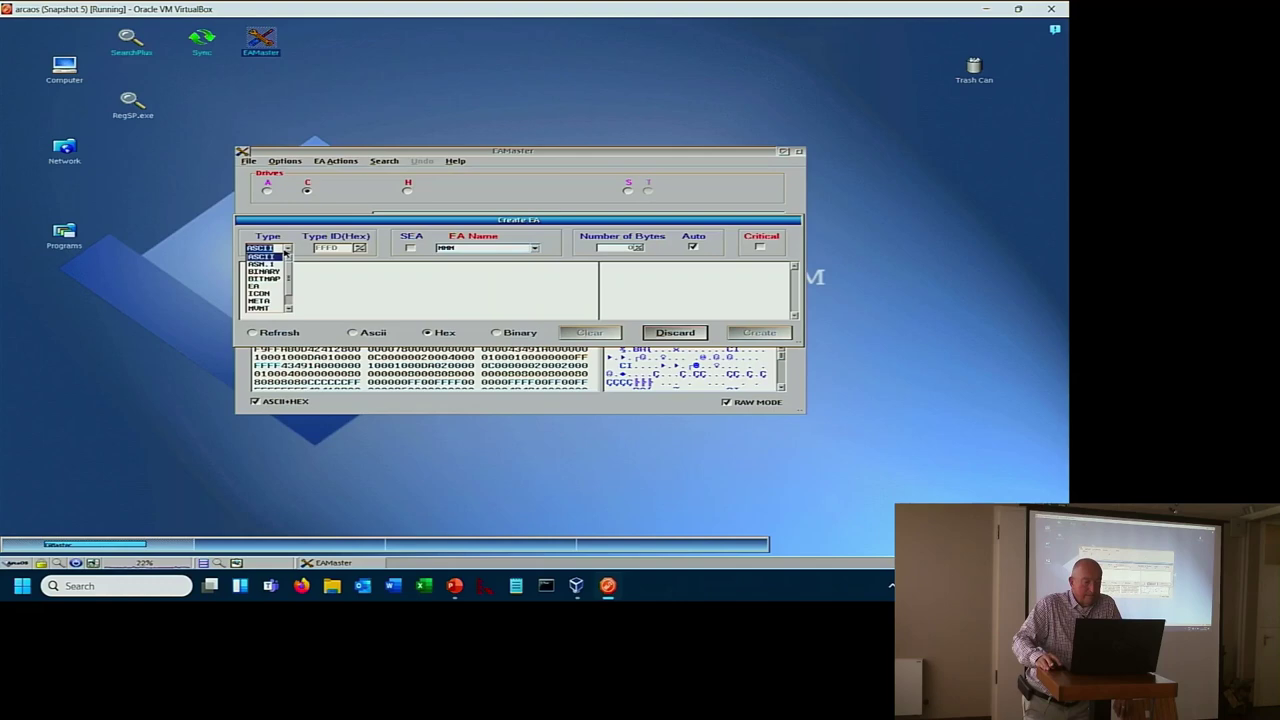
{"action": "left_click", "coordinate": [286, 249]}
{"action": "left_click", "coordinate": [258, 307]}
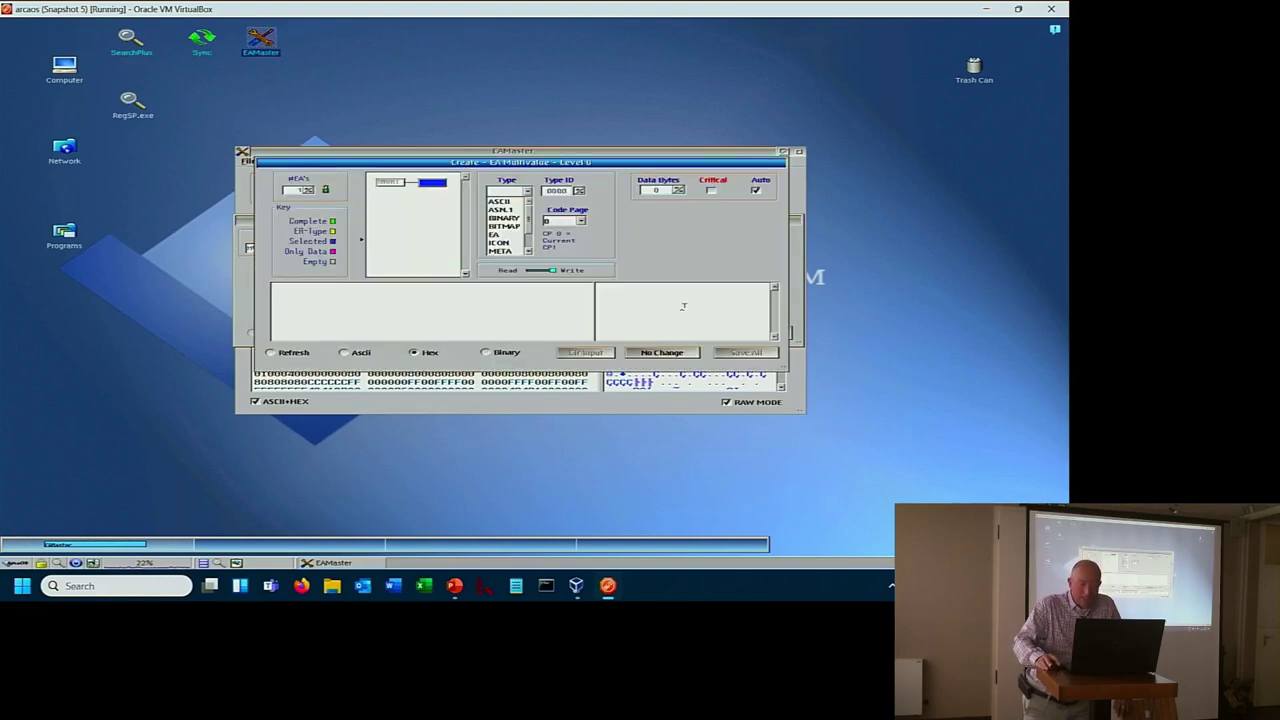
{"action": "left_click", "coordinate": [678, 352]}
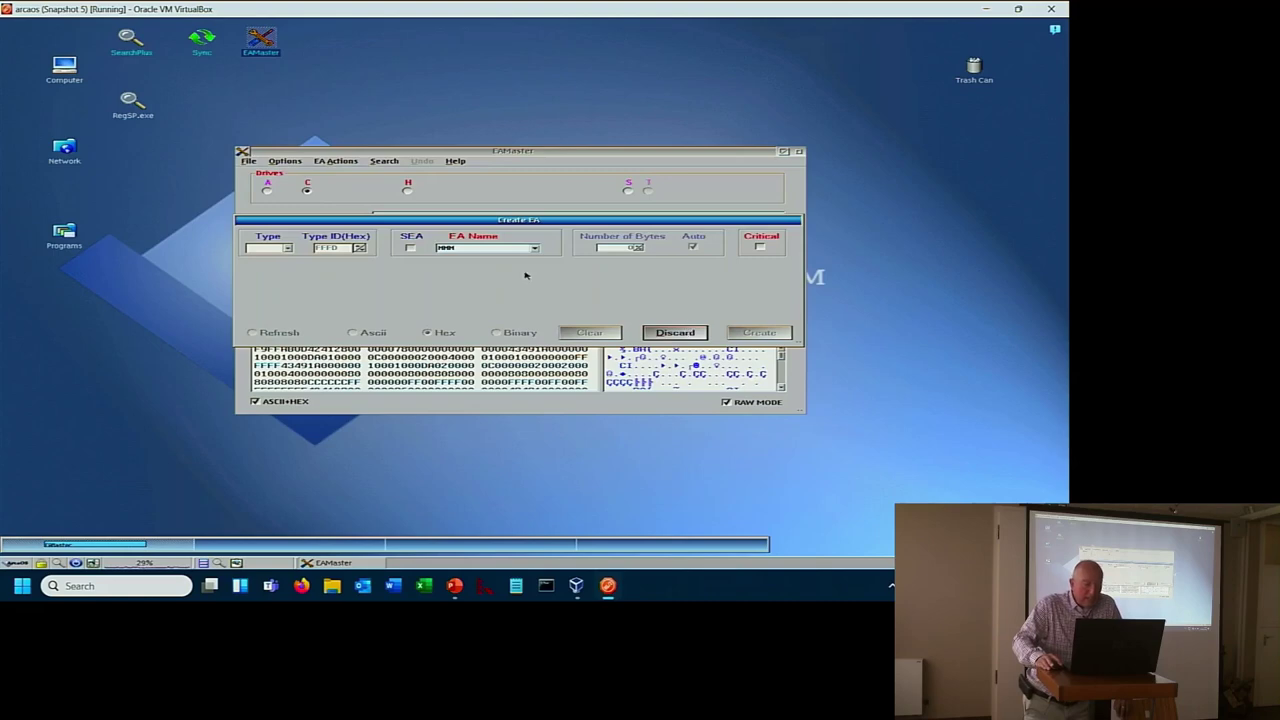
- Set the new attribute's type to User and raise its type ID to 7FFF
{"action": "left_click", "coordinate": [288, 249]}
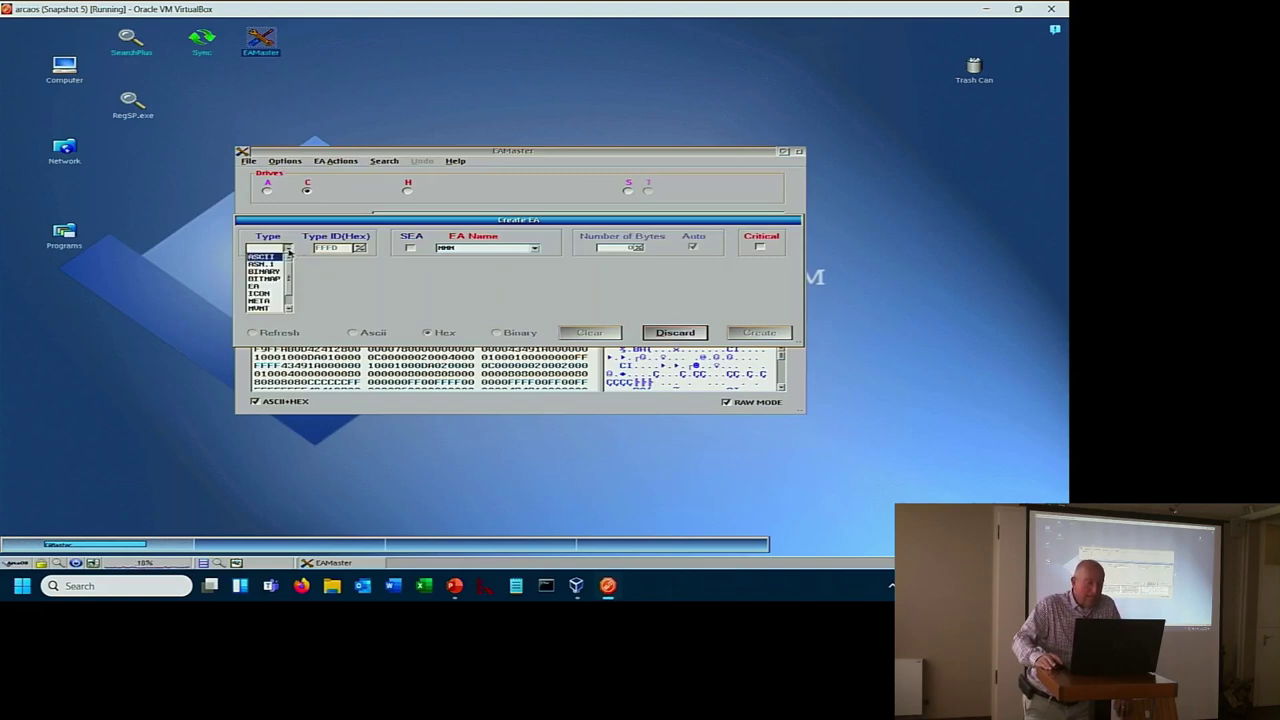
{"action": "mouse_move", "coordinate": [303, 299]}
{"action": "left_mouse_down"}
{"action": "mouse_move", "coordinate": [285, 288]}
{"action": "mouse_move", "coordinate": [286, 309]}
{"action": "left_mouse_up"}
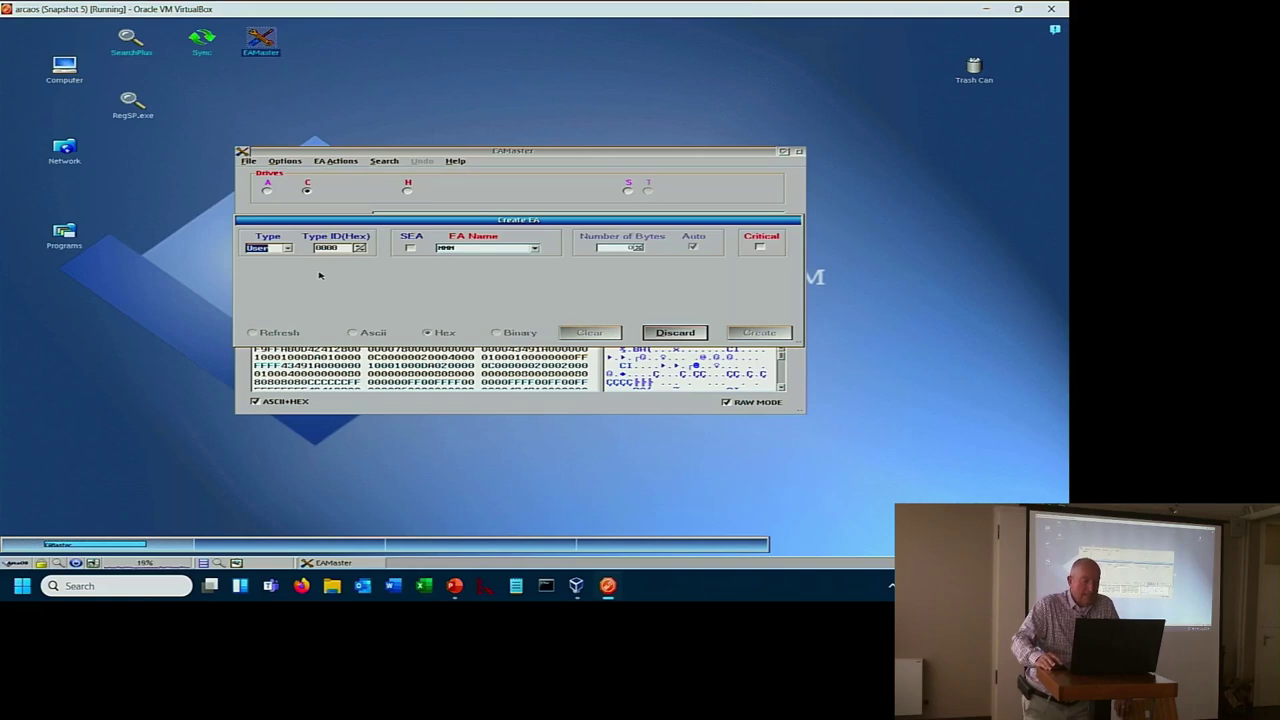
{"action": "left_click", "coordinate": [362, 249]}
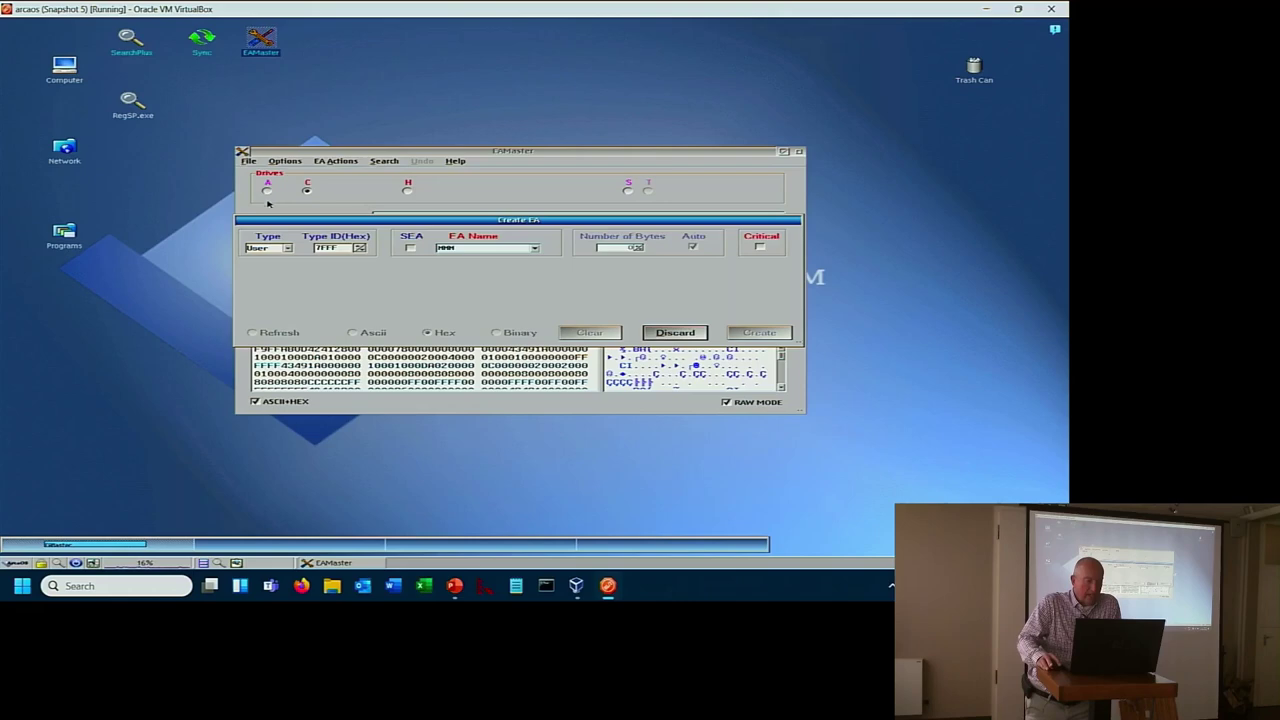
- Switch the new attribute's type to ASCII and abandon its creation
{"action": "left_click", "coordinate": [287, 248]}
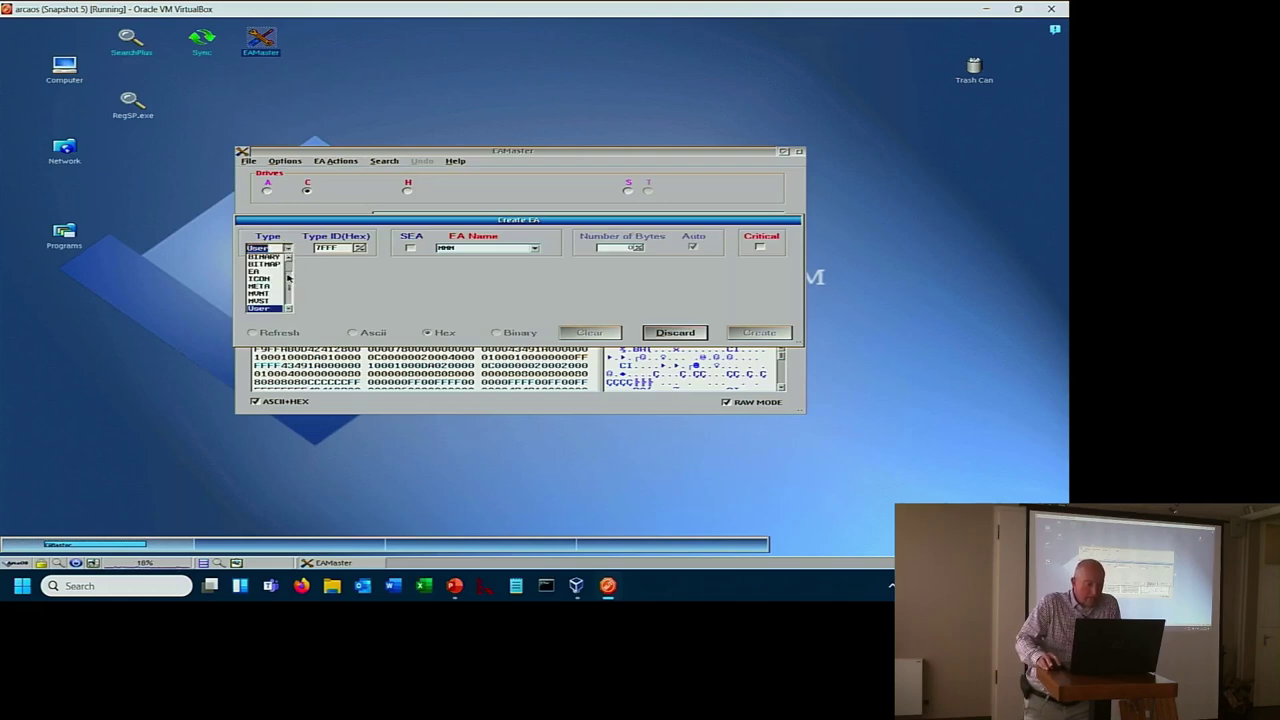
{"action": "left_click_drag", "start_coordinate": [288, 278], "coordinate": [288, 262]}
{"action": "left_click", "coordinate": [259, 257]}
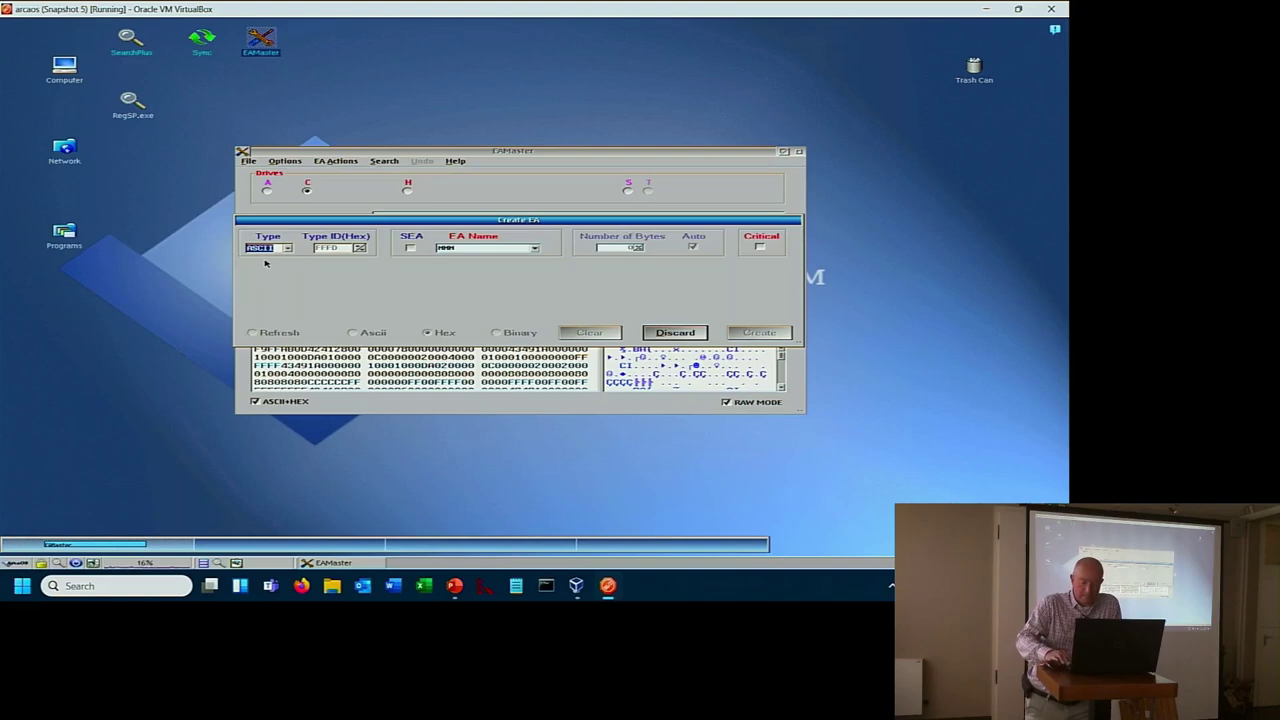
{"action": "key", "text": "Escape"}
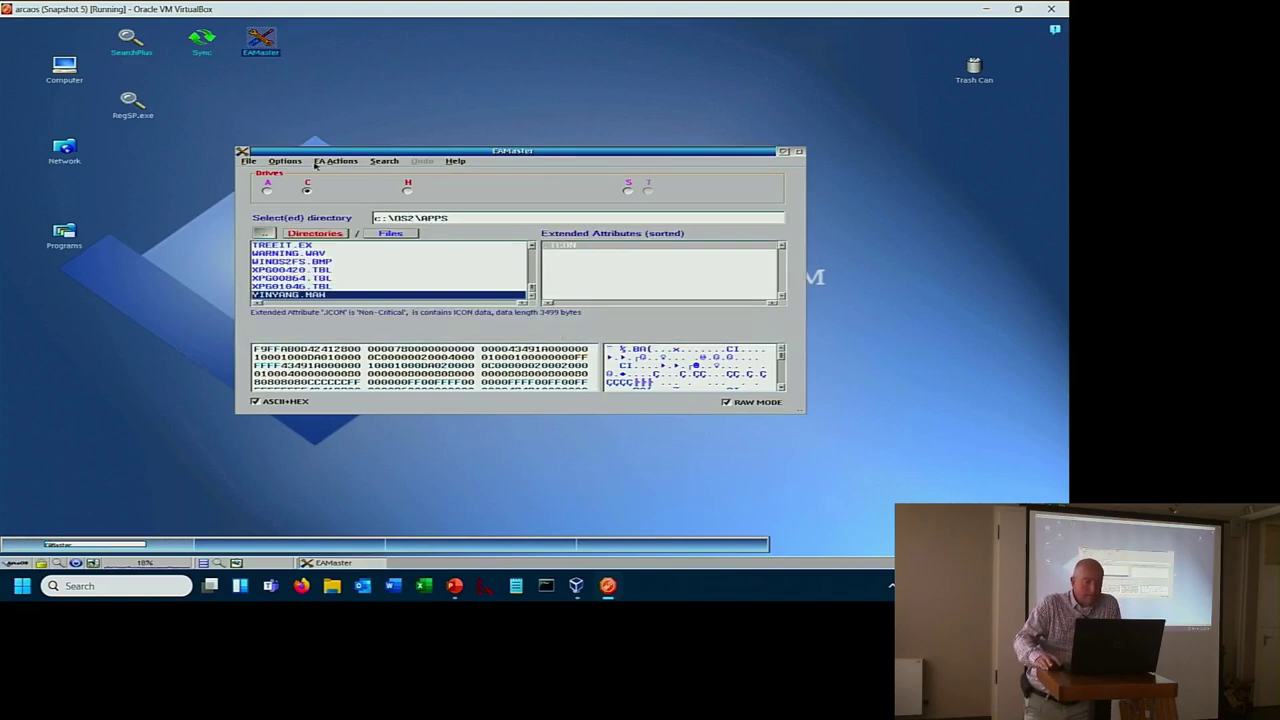
- Start creating an extended attribute for YINYANG.MAH and choose MMM as its name
{"action": "right_click", "coordinate": [572, 283]}
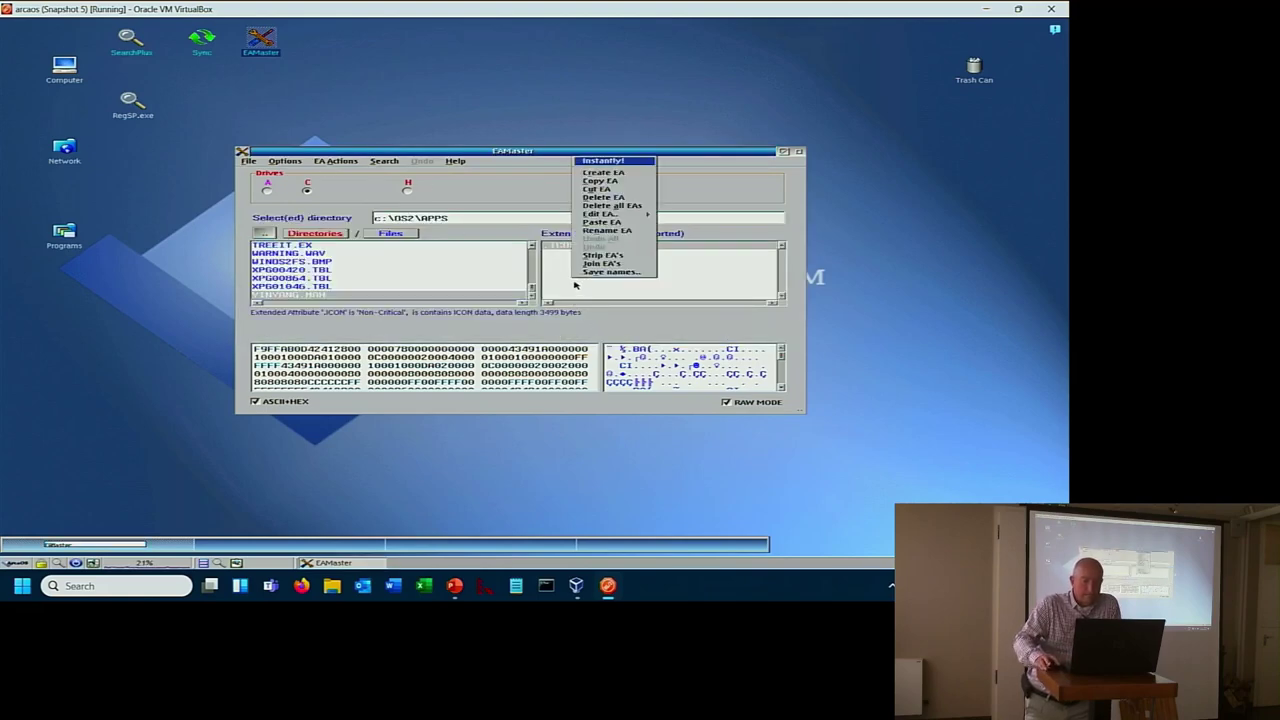
{"action": "left_click", "coordinate": [618, 168]}
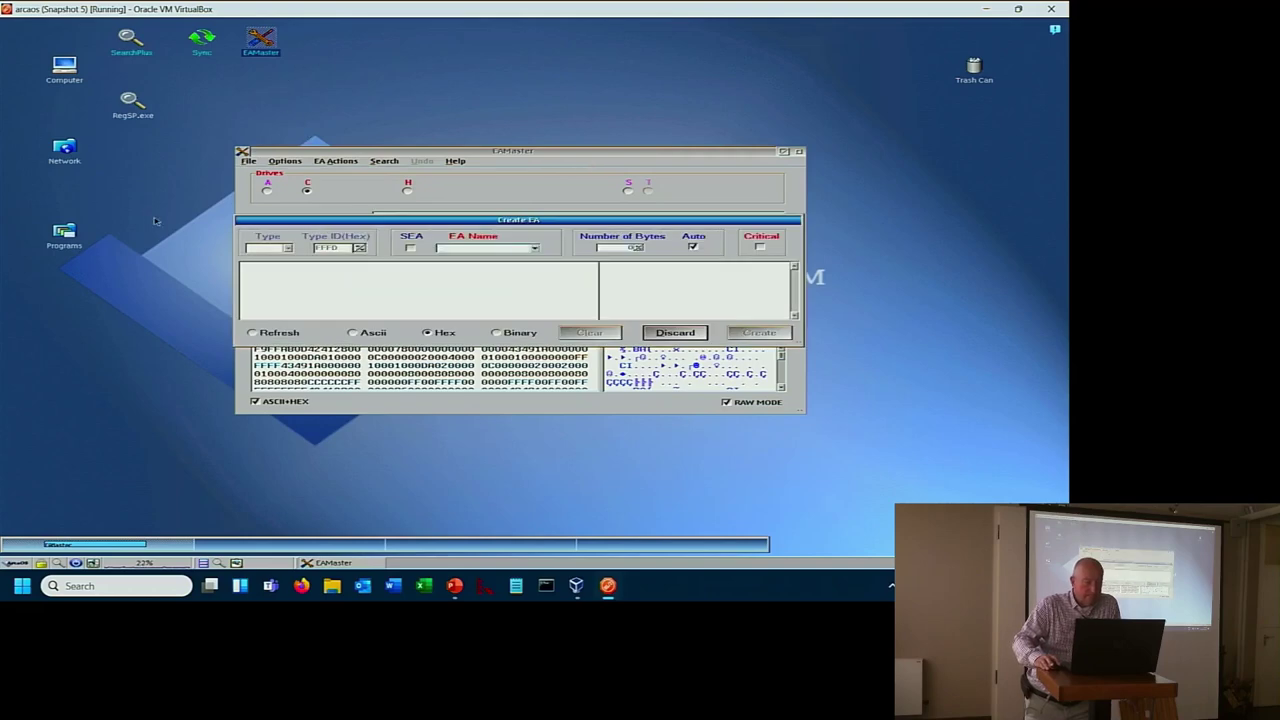
{"action": "left_click", "coordinate": [533, 249]}
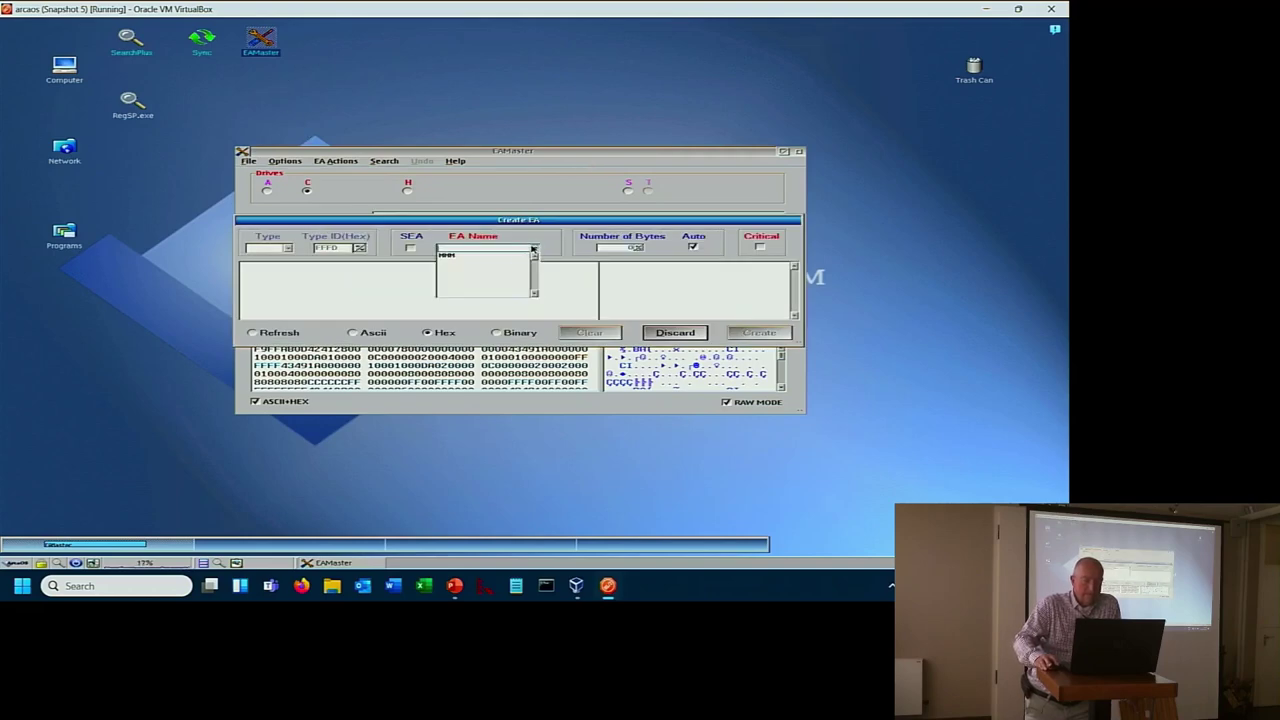
{"action": "left_click", "coordinate": [460, 258]}
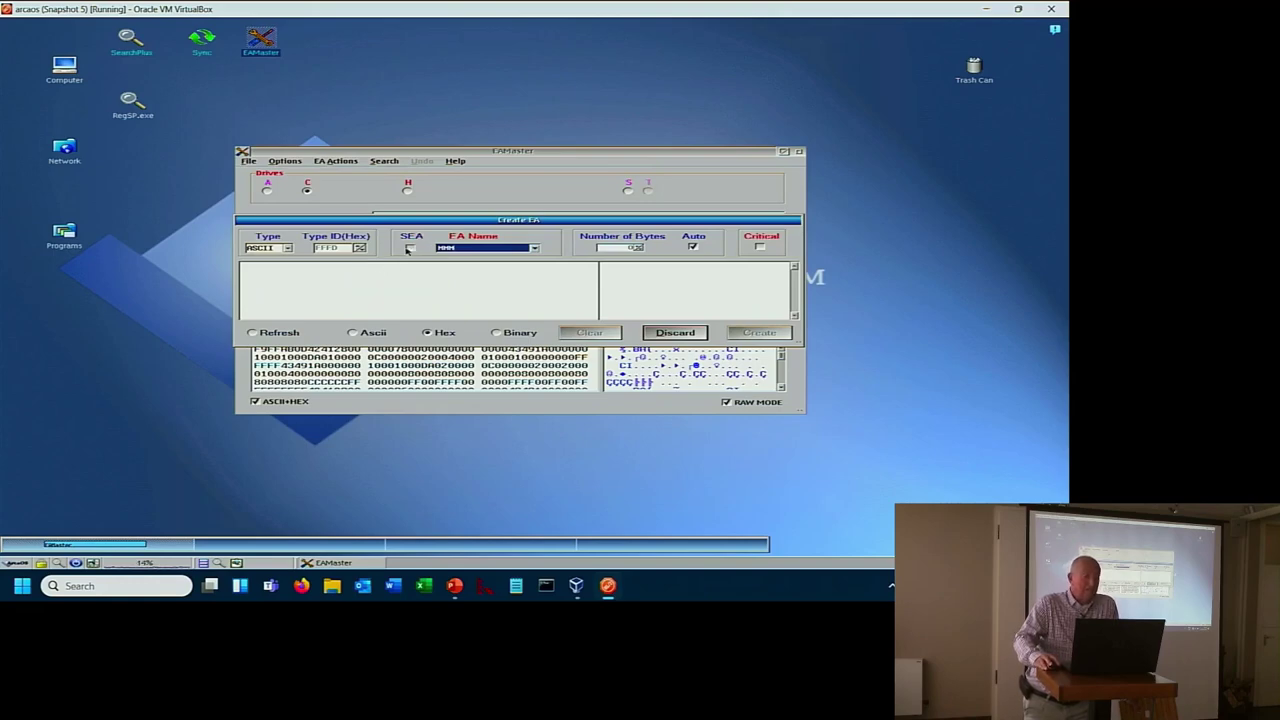
- Enable SEA to browse the standard attribute names down to .ASSOCTABLE, and disable it again with MMM as the name
{"action": "left_click", "coordinate": [409, 248]}
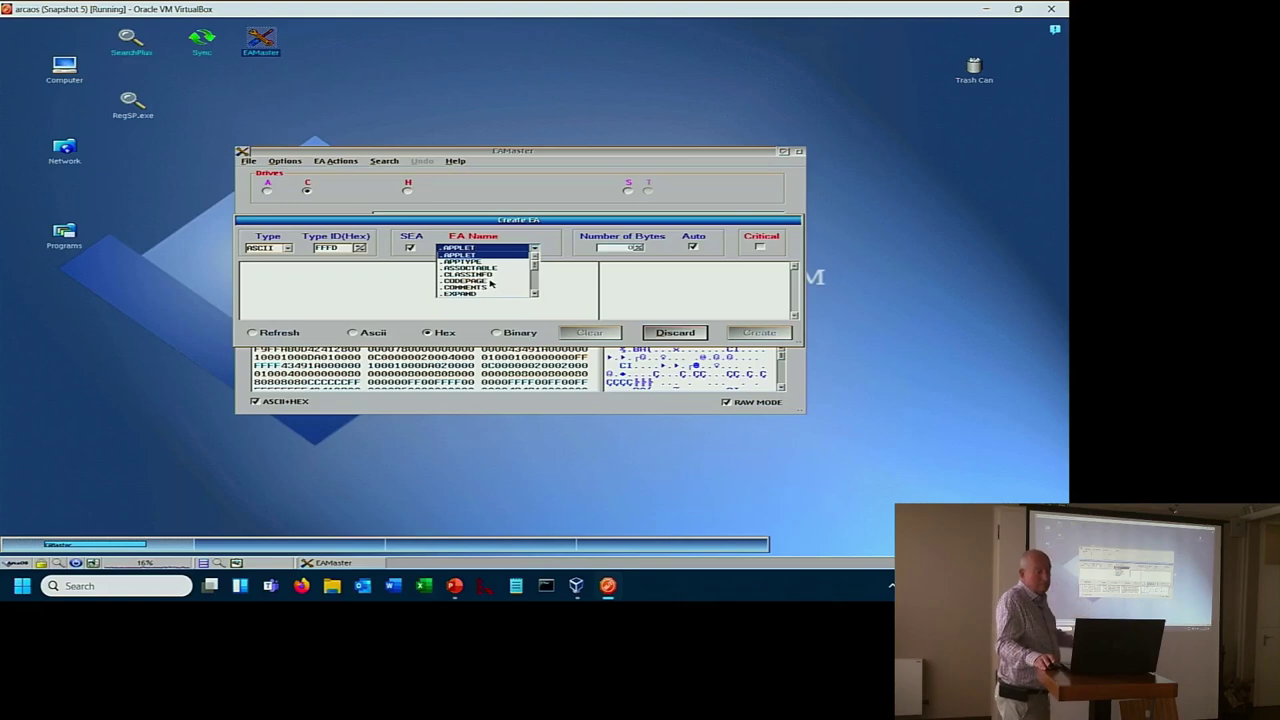
{"action": "key", "text": "Down"}
{"action": "key", "text": "Down"}
{"action": "key", "text": "Down"}
{"action": "key", "text": "Down"}
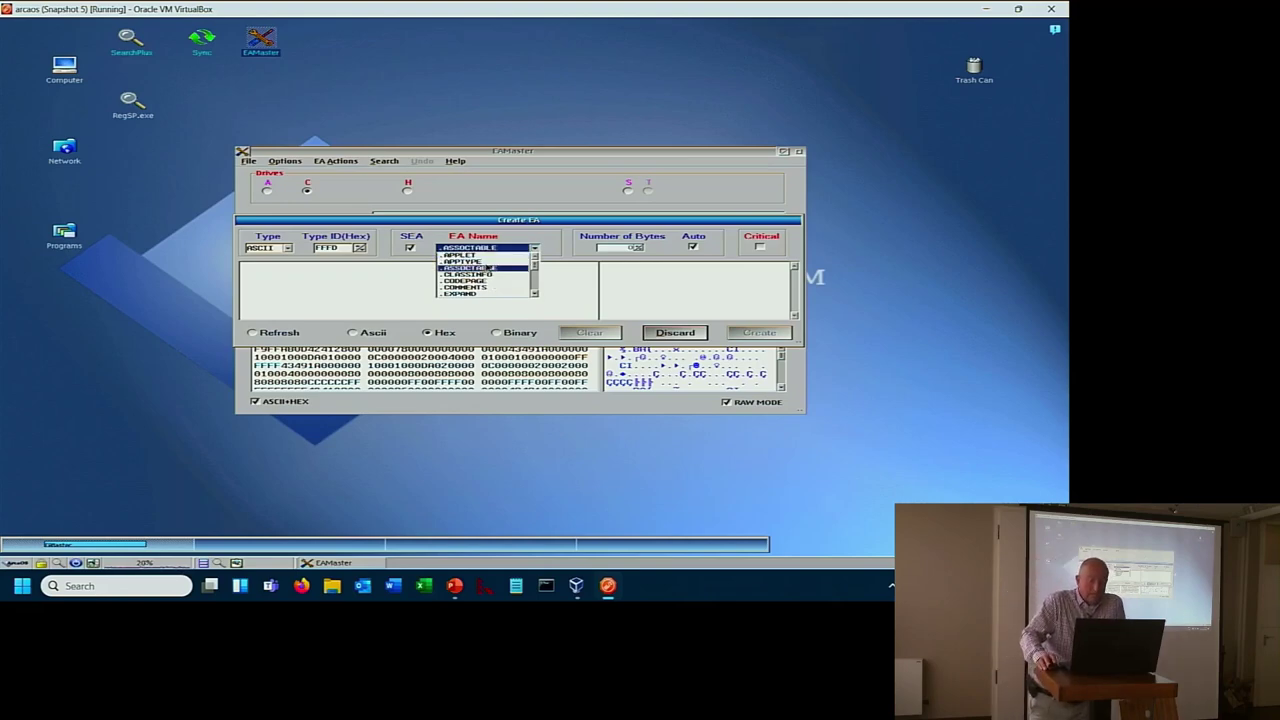
{"action": "left_click", "coordinate": [409, 248]}
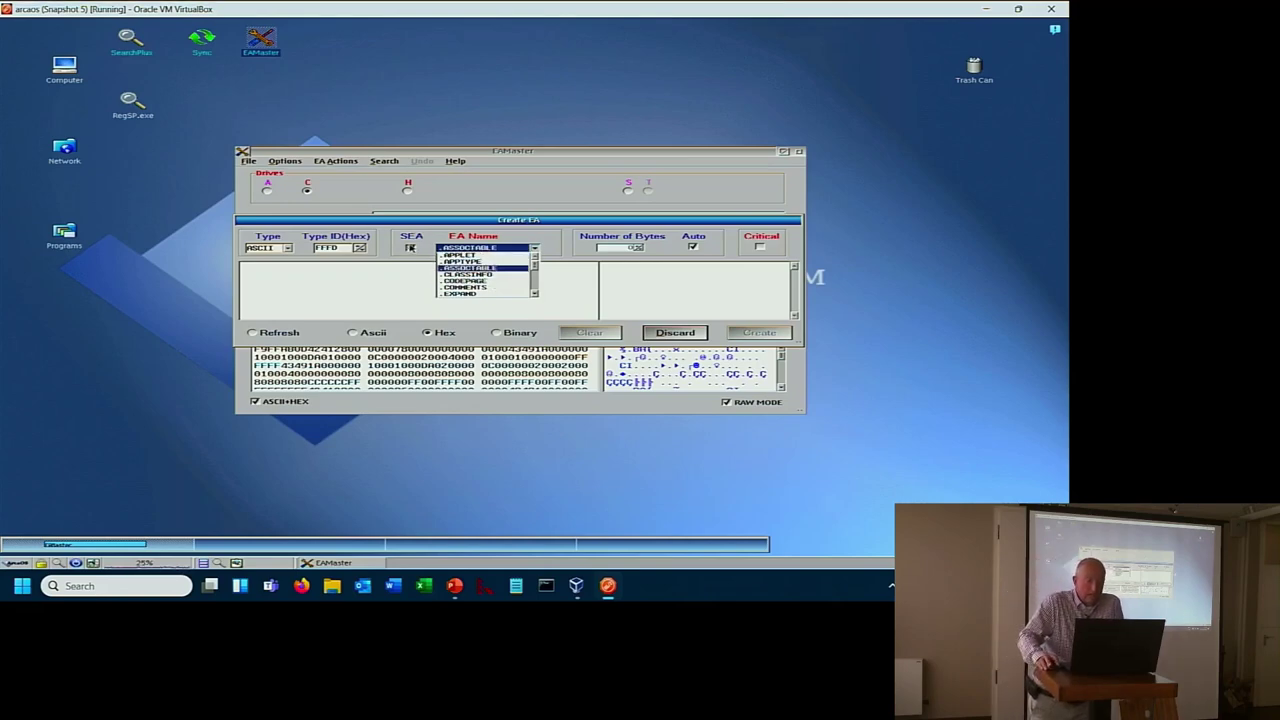
{"action": "left_click", "coordinate": [470, 256]}
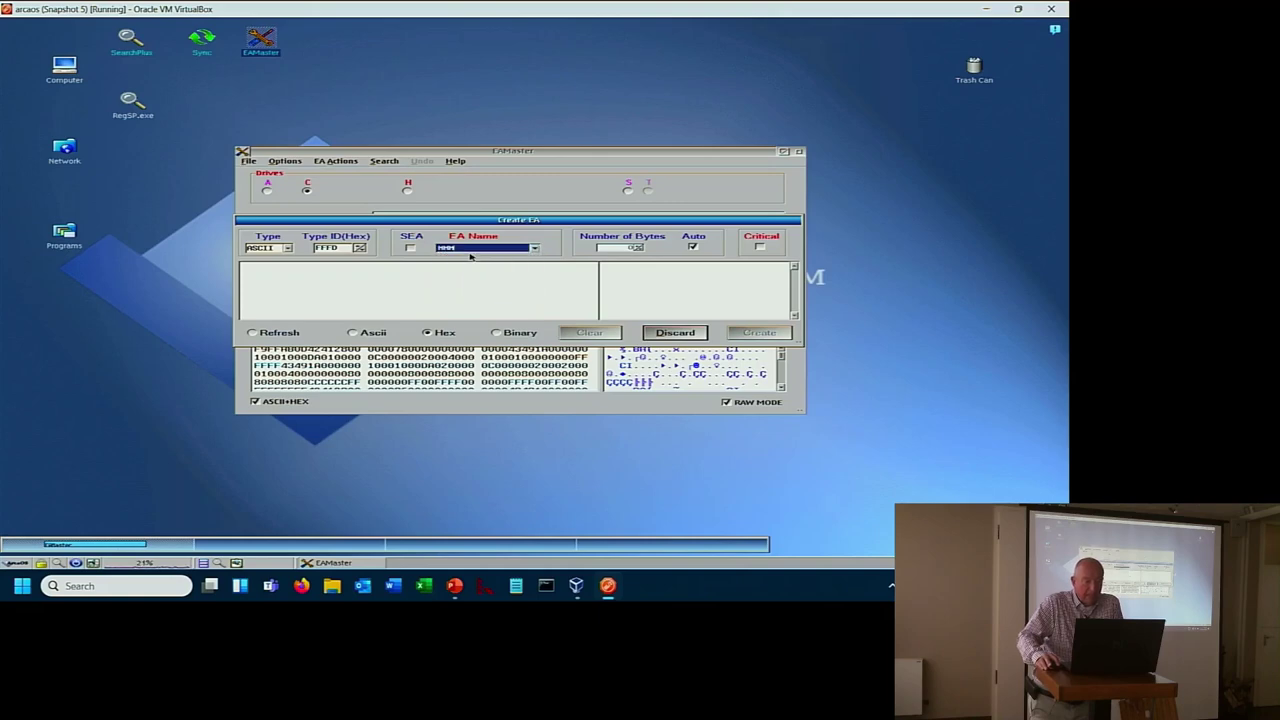
- Switch the value entry to ASCII mode and enter "gggg" as the new attribute's value
{"action": "left_click", "coordinate": [338, 283]}
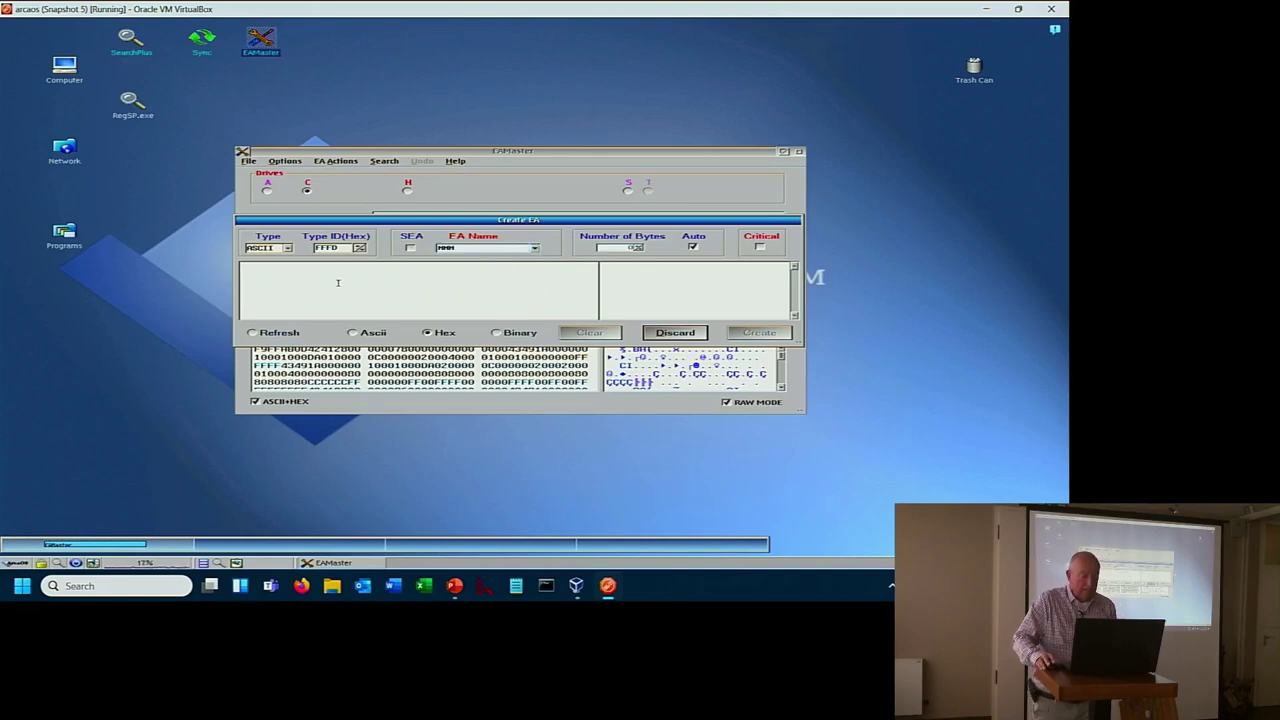
{"action": "left_click", "coordinate": [362, 336]}
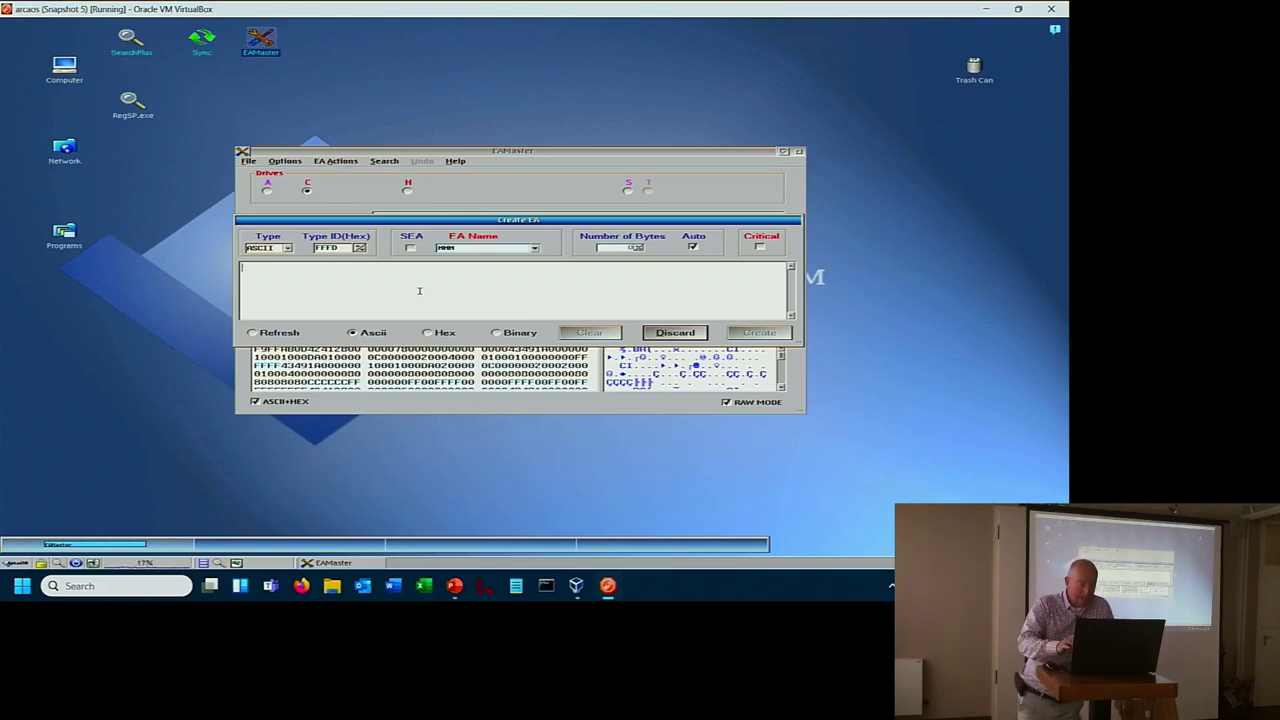
{"action": "type", "text": "gggg"}
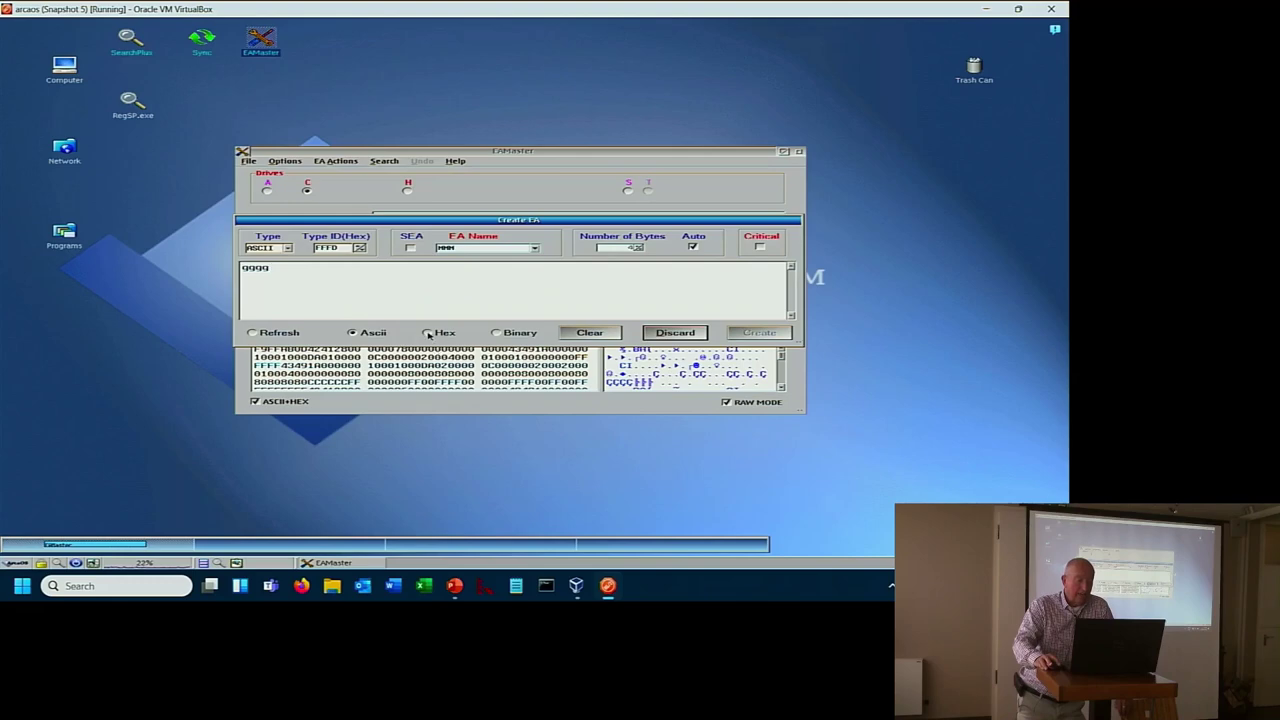
- Switch the new attribute's value entry to hex mode and clear the entered value
{"action": "left_click", "coordinate": [428, 333]}
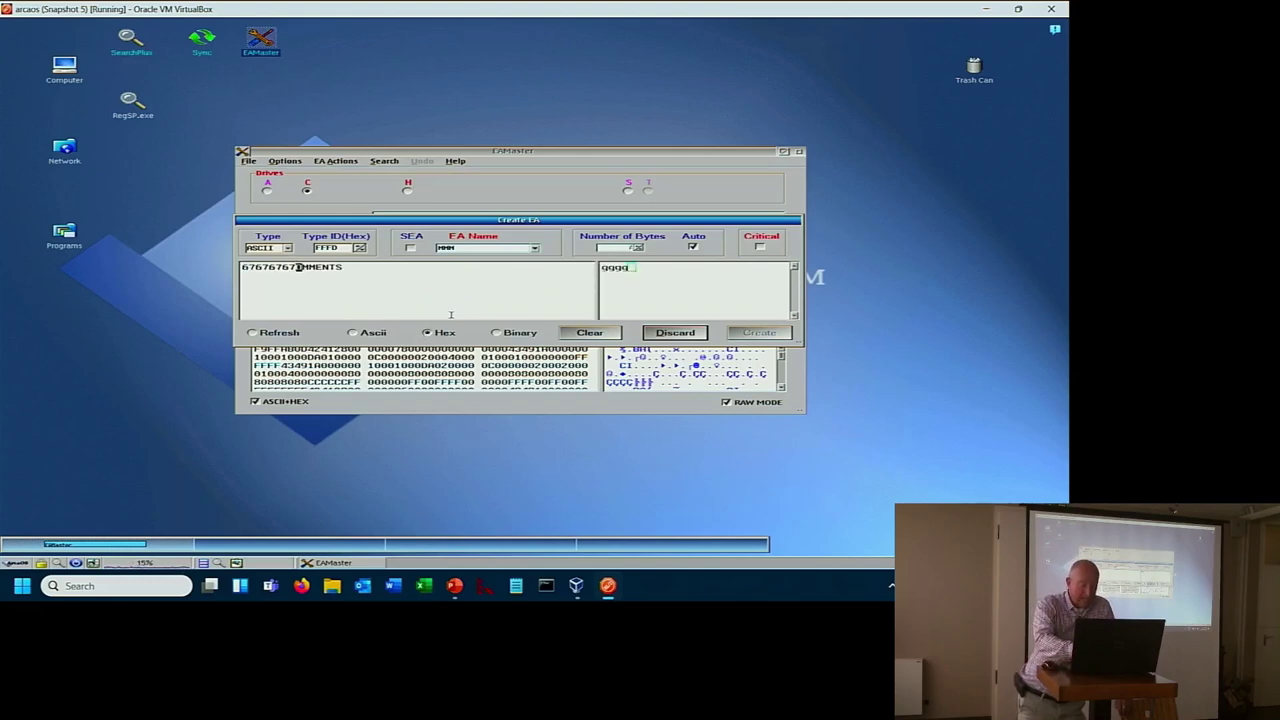
{"action": "left_click", "coordinate": [450, 315]}
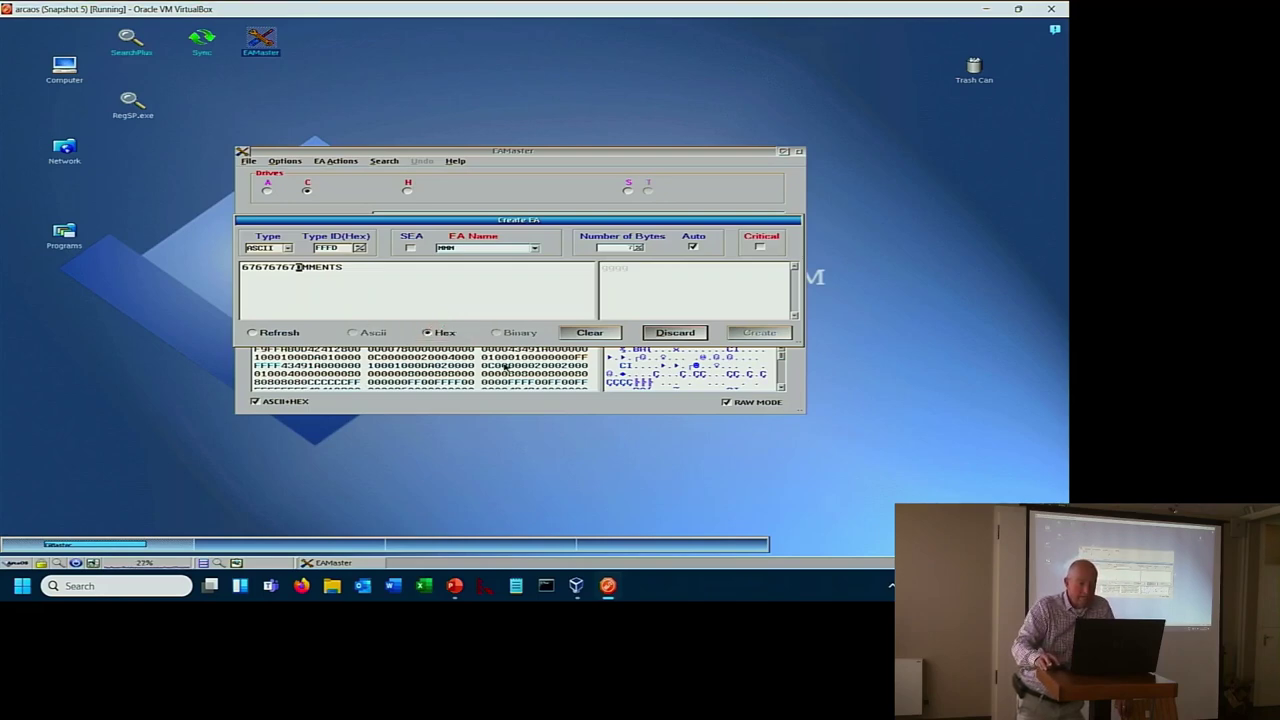
{"action": "left_click", "coordinate": [592, 336]}
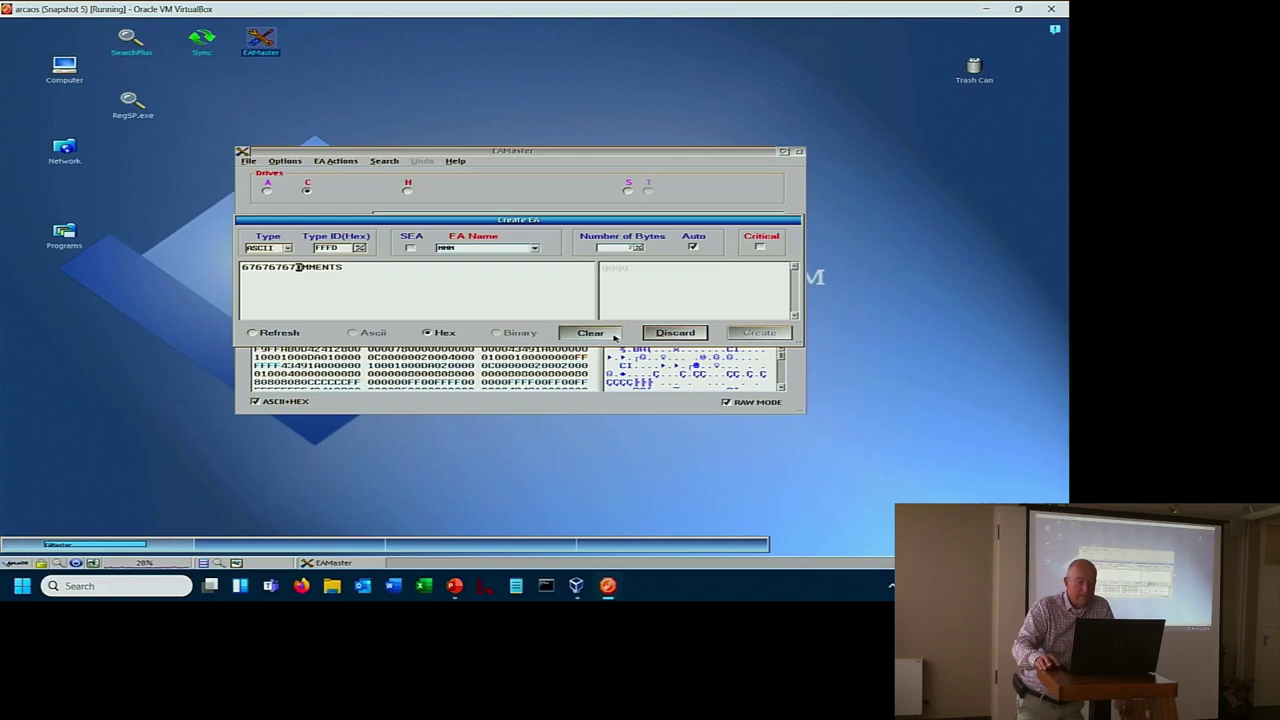
- Enter "hallo" as the new attribute's value in ASCII mode and choose MMM as its name
{"action": "left_click", "coordinate": [386, 334]}
{"action": "left_click", "coordinate": [357, 283]}
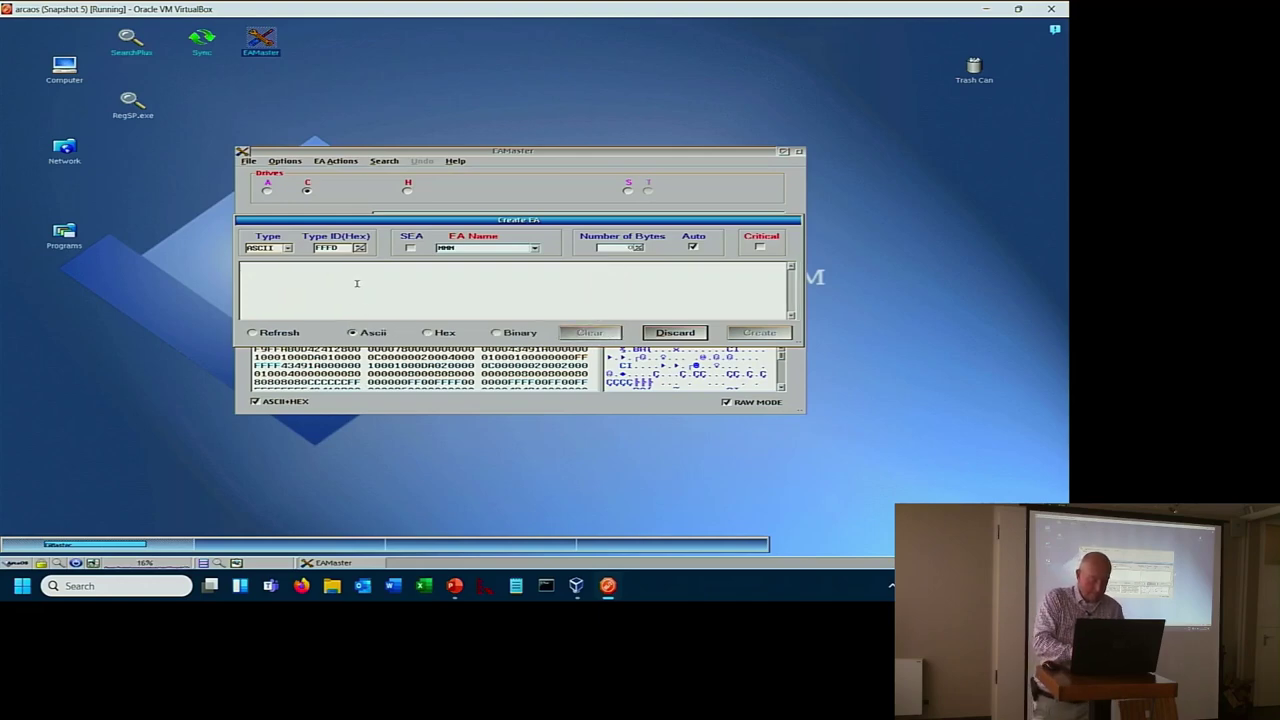
{"action": "type", "text": "hallo"}
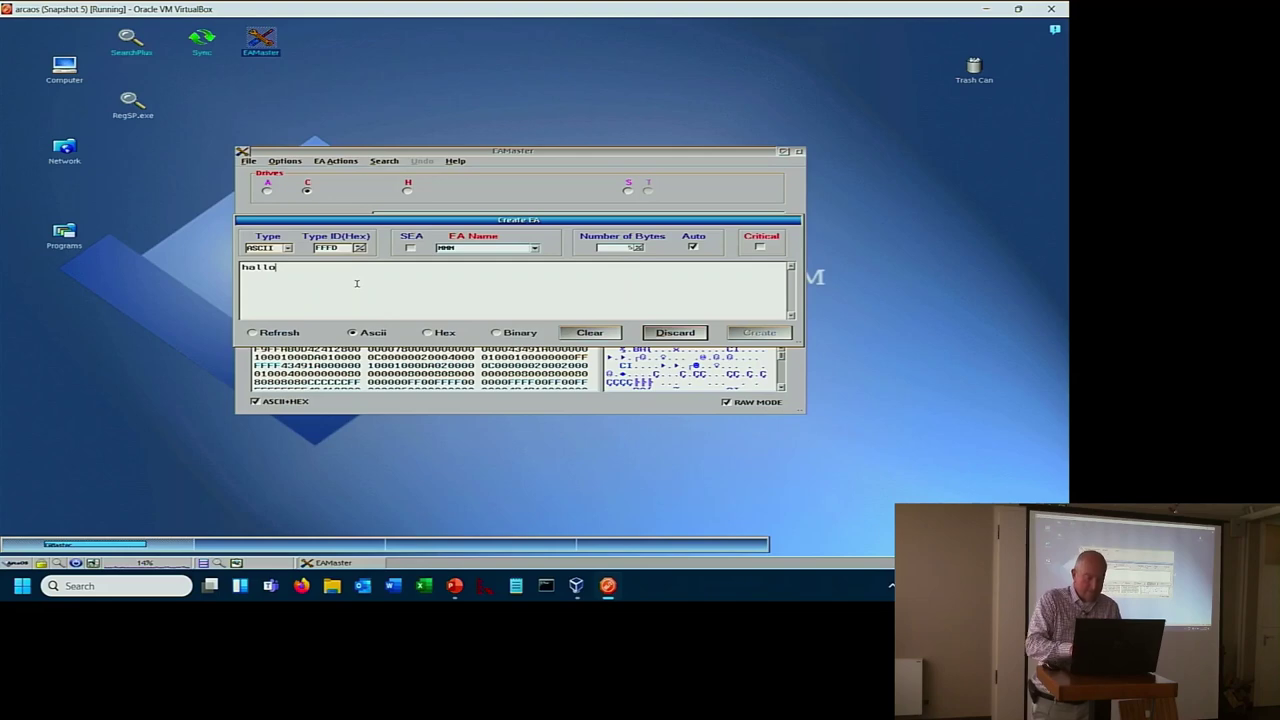
{"action": "left_click", "coordinate": [535, 249]}
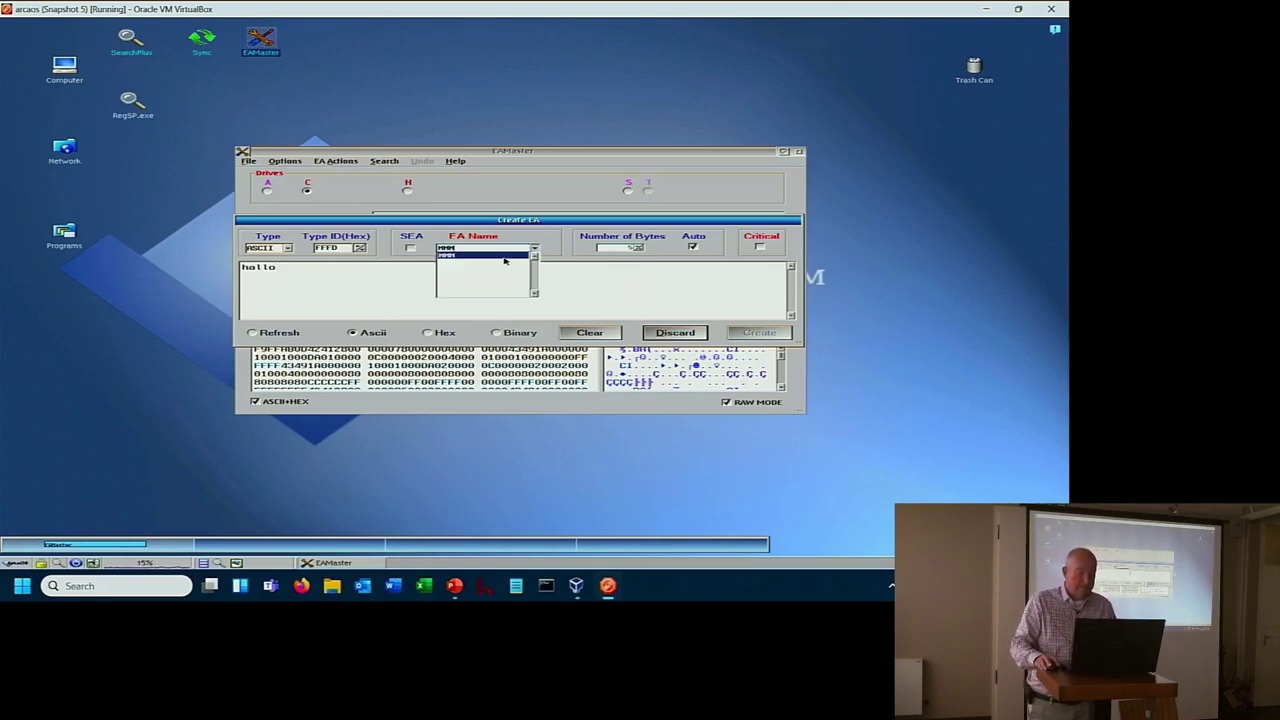
{"action": "left_click", "coordinate": [507, 257]}
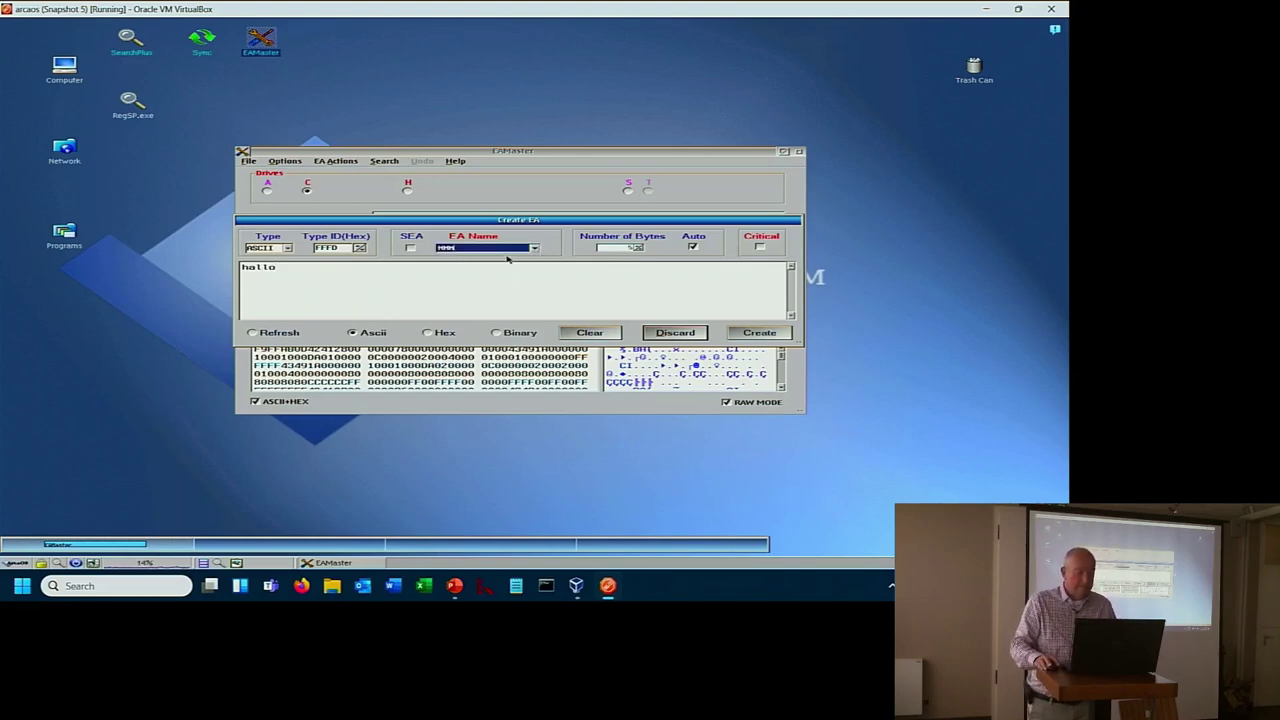
- Create the MMM attribute by saving it to YINYANG.MAH, and turn off raw mode for viewing its value
{"action": "left_click", "coordinate": [740, 334]}
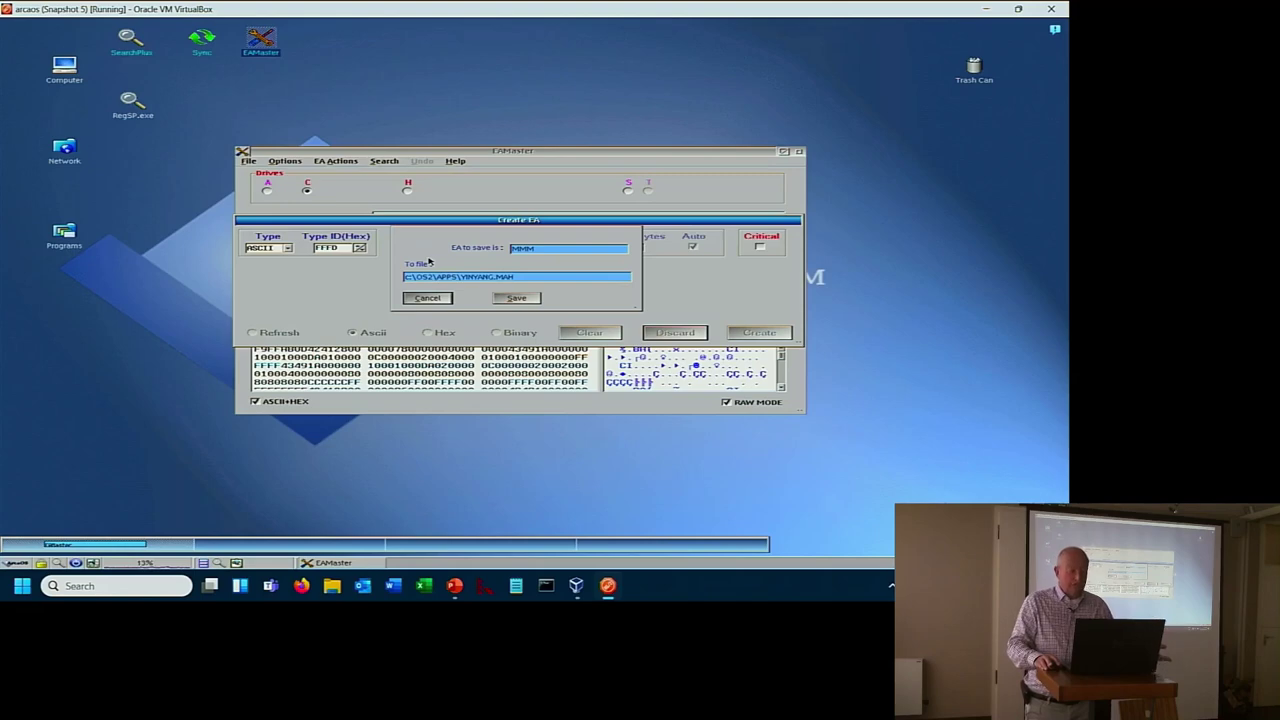
{"action": "left_click", "coordinate": [516, 299]}
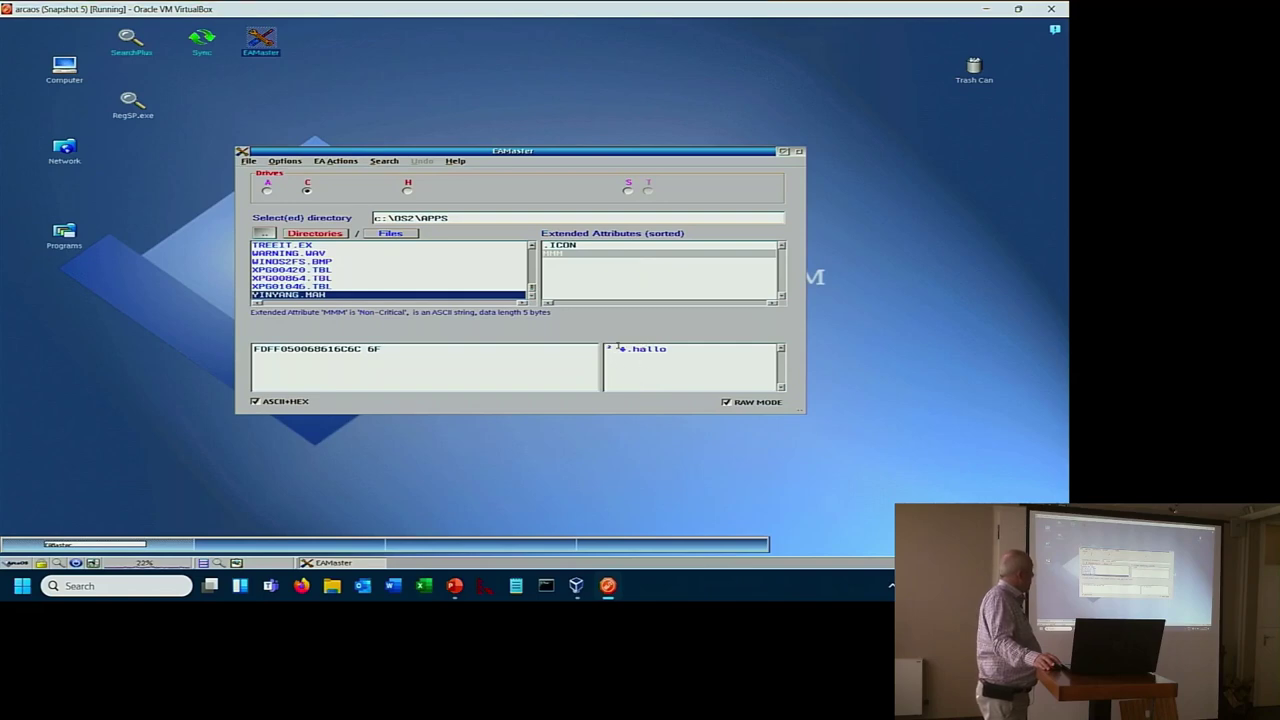
{"action": "left_click", "coordinate": [738, 402]}
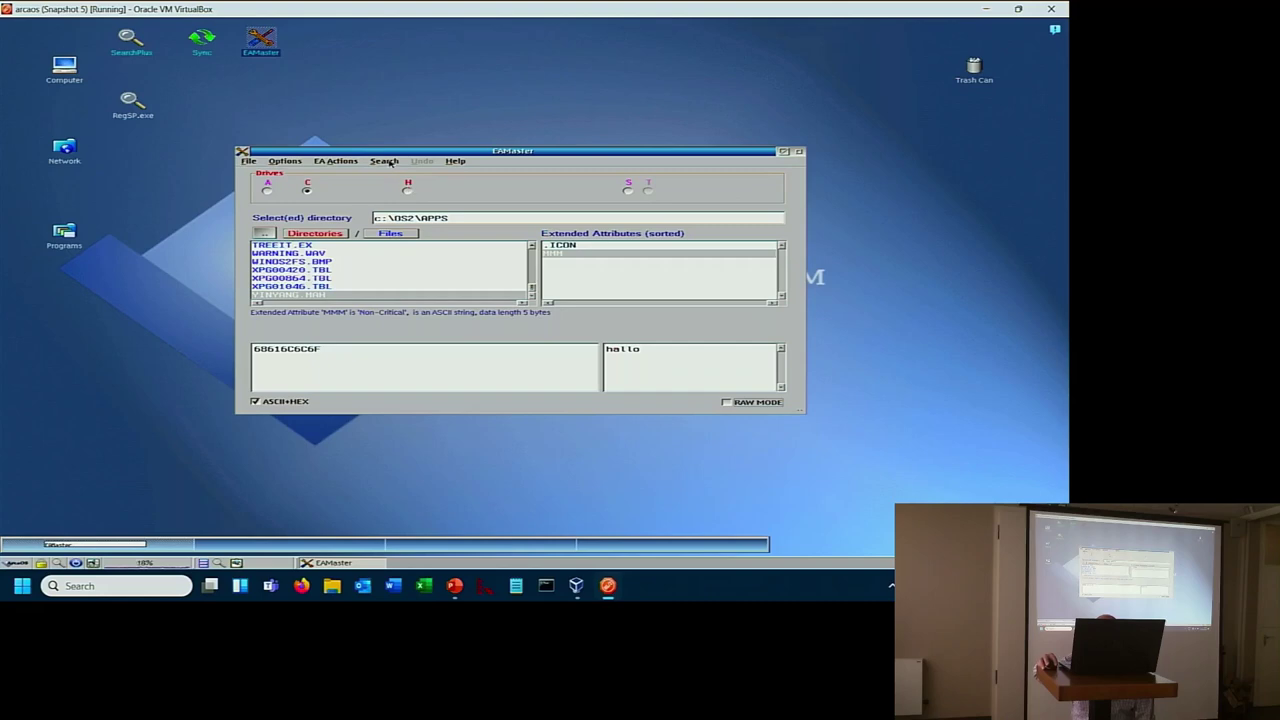
- Search c:\ including subdirectories for extended attributes of type ICON
{"action": "left_click", "coordinate": [391, 162]}
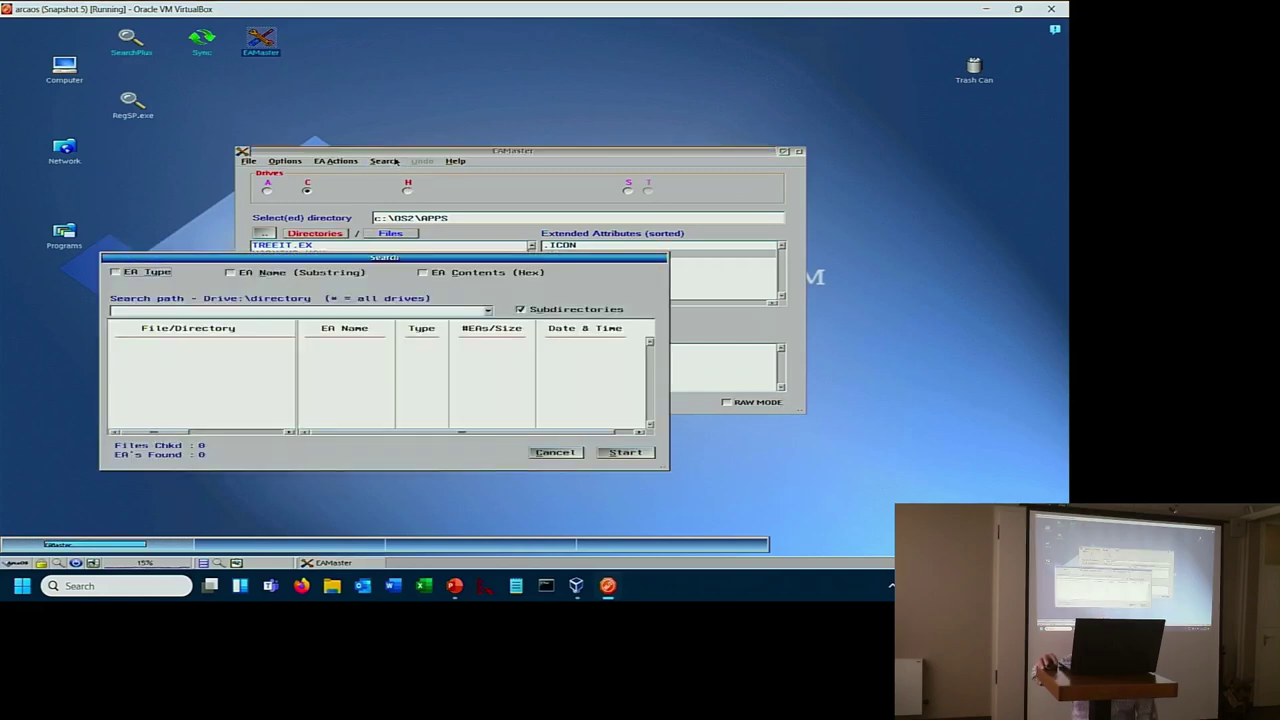
{"action": "left_click", "coordinate": [114, 272]}
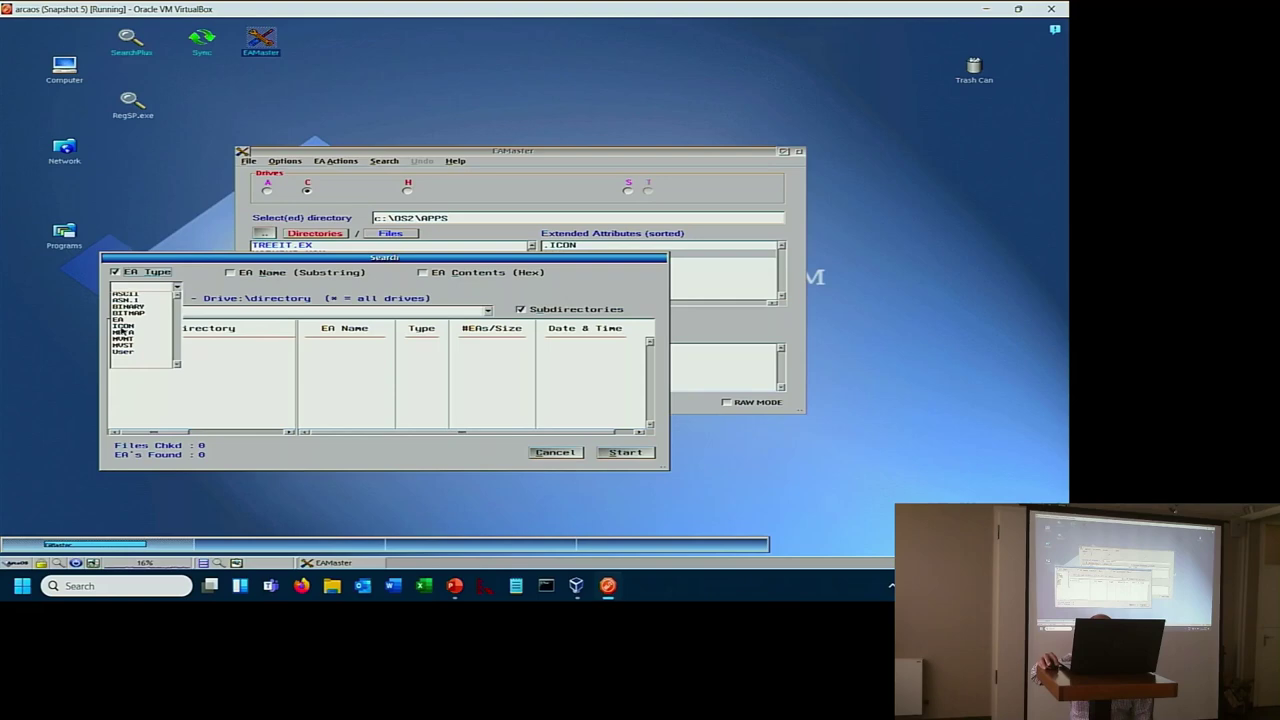
{"action": "left_click", "coordinate": [122, 327]}
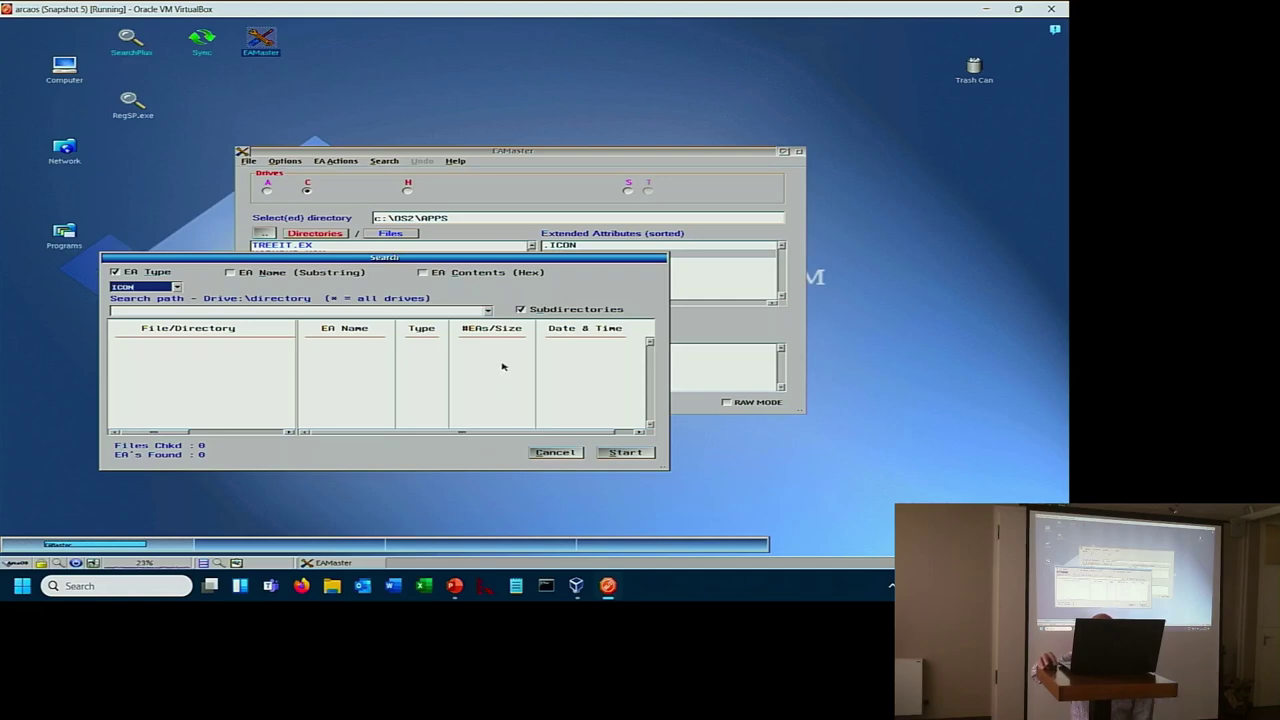
{"action": "left_click", "coordinate": [487, 311]}
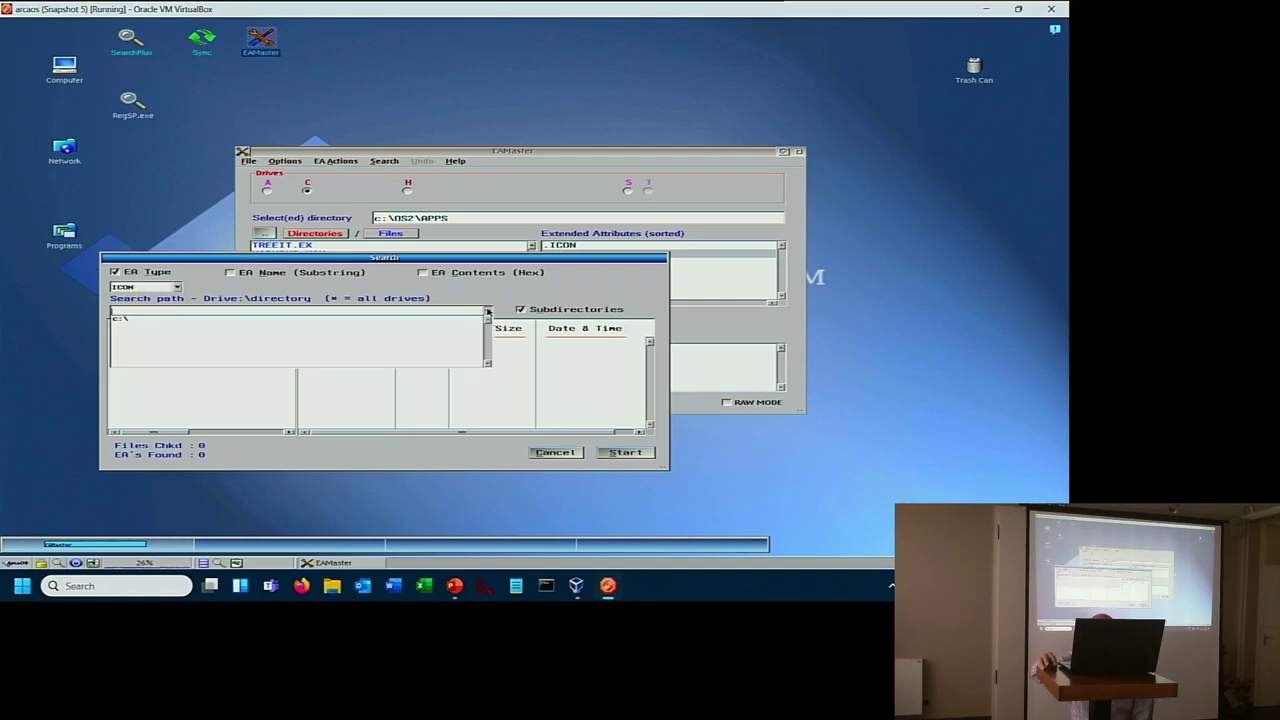
{"action": "left_click", "coordinate": [184, 321]}
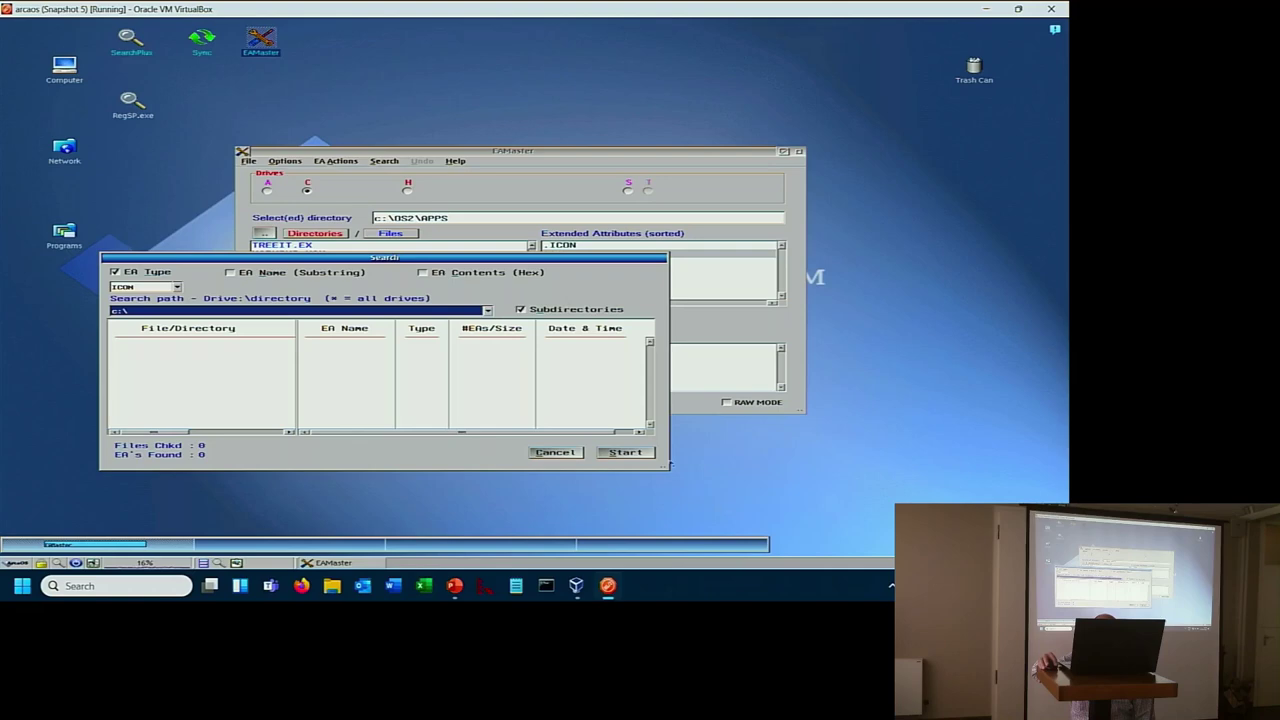
{"action": "left_click", "coordinate": [625, 452]}
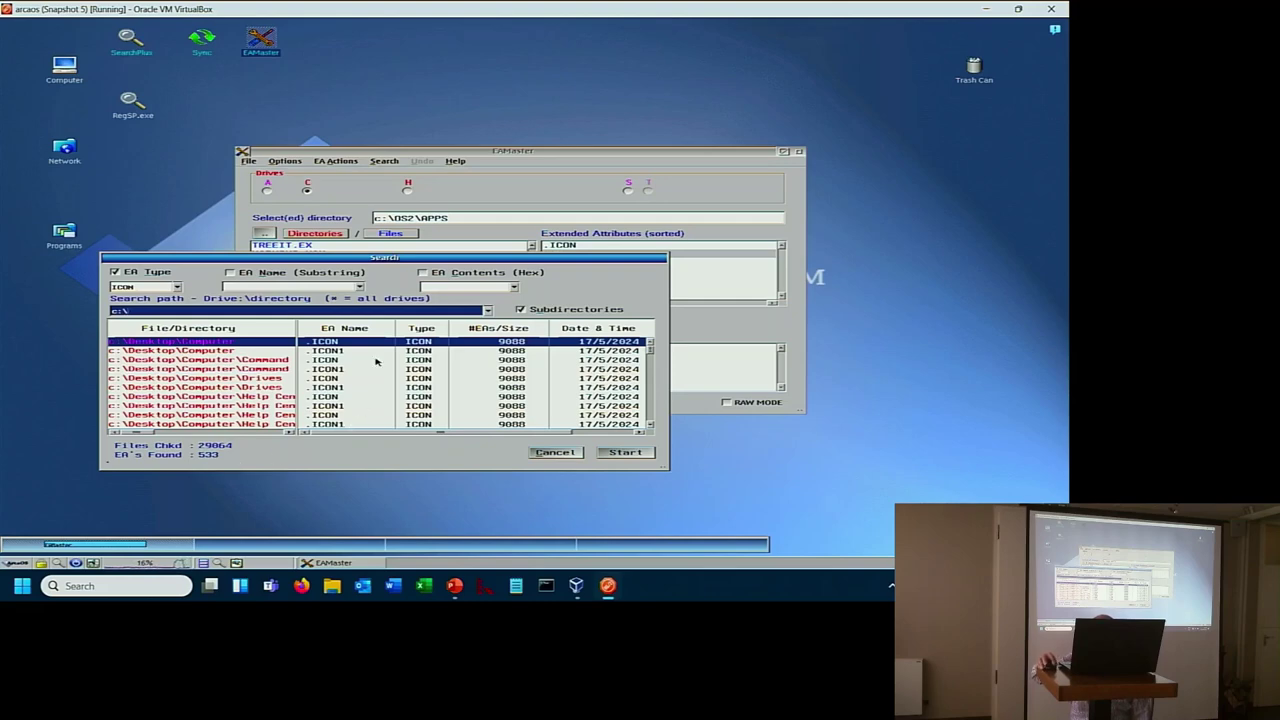
- Show the EA details of the first search result, step down to the fifth result, and close the details
{"action": "right_click", "coordinate": [422, 349]}
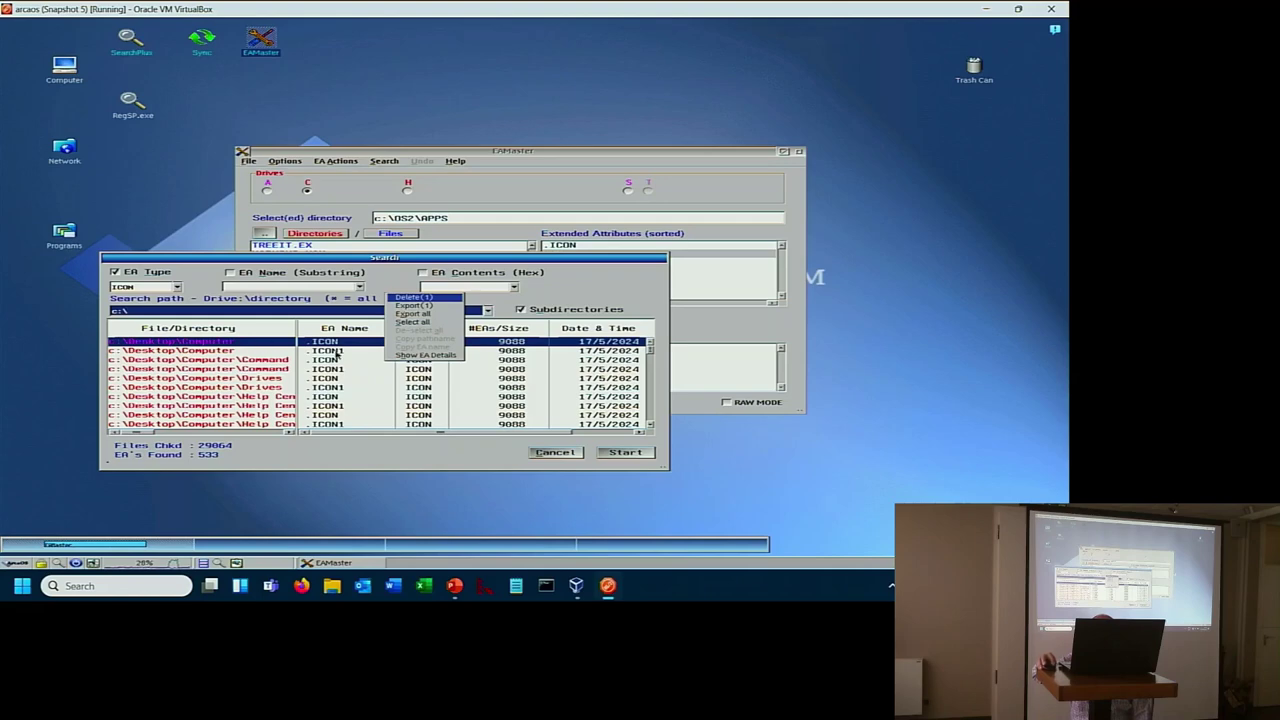
{"action": "left_click", "coordinate": [410, 356]}
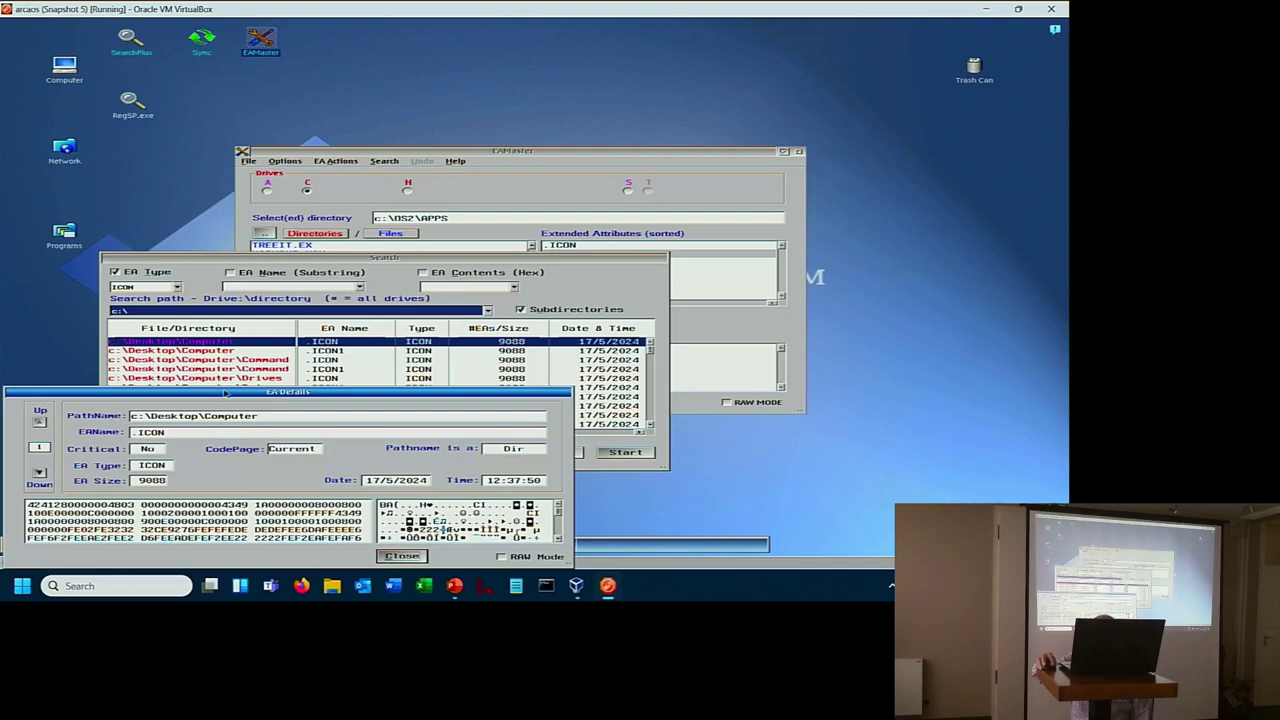
{"action": "left_click_drag", "start_coordinate": [223, 400], "coordinate": [361, 84]}
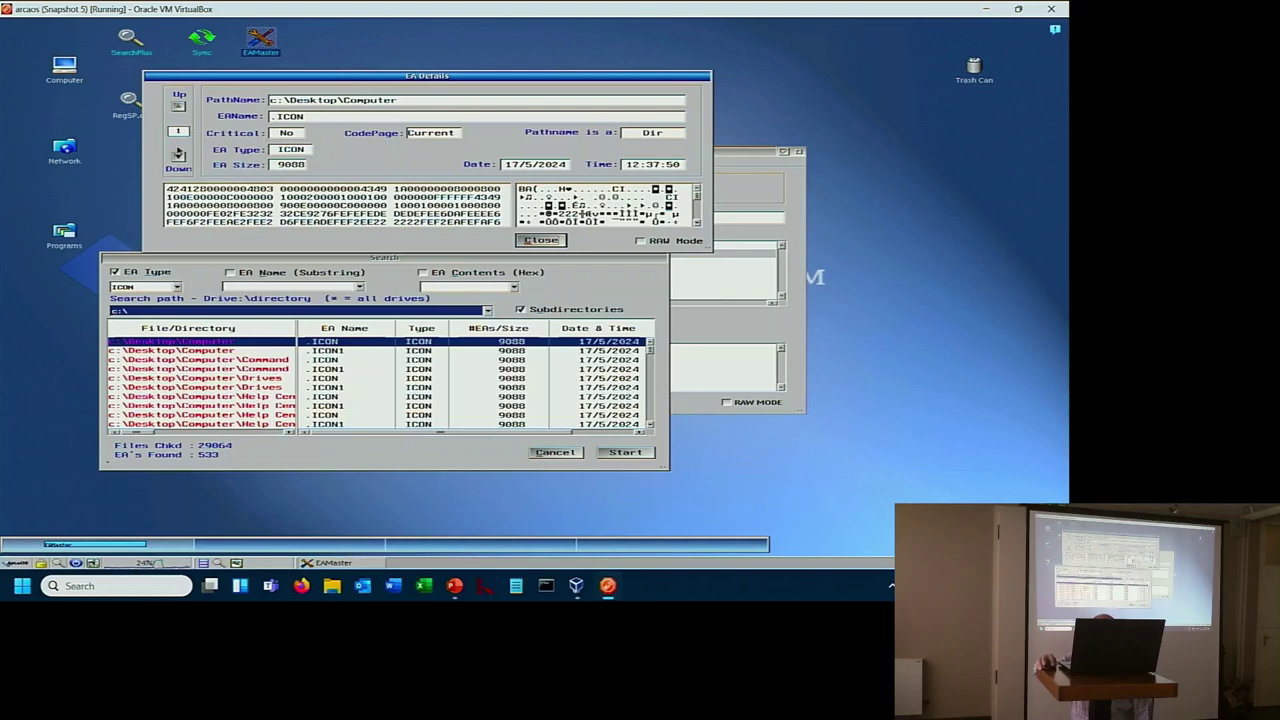
{"action": "left_click", "coordinate": [178, 157]}
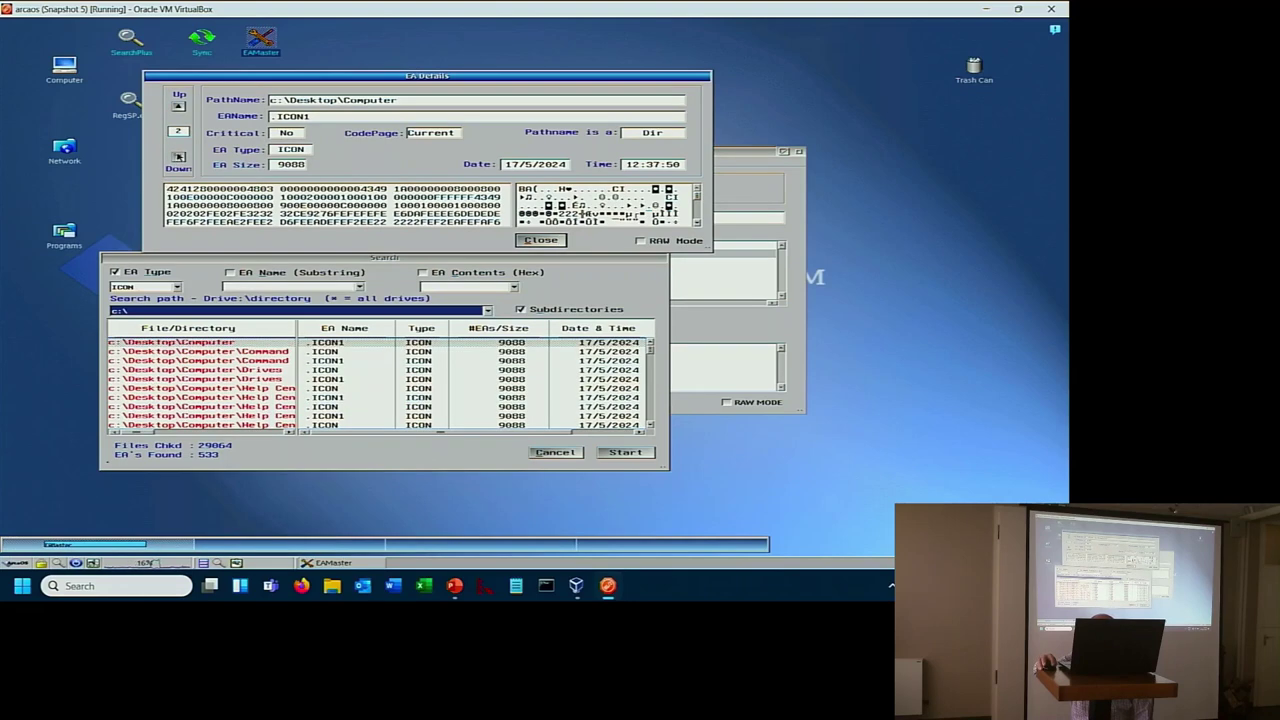
{"action": "left_click", "coordinate": [178, 157]}
{"action": "left_click", "coordinate": [178, 157]}
{"action": "left_click", "coordinate": [178, 157]}
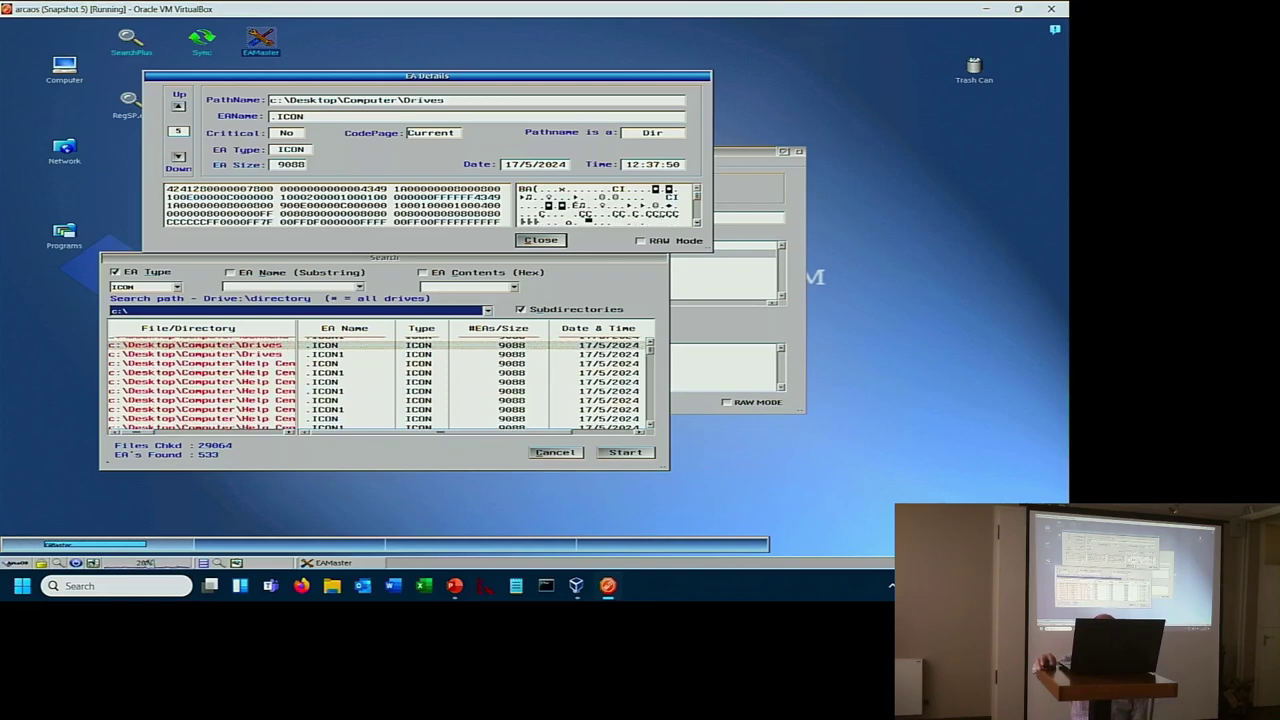
{"action": "left_click", "coordinate": [549, 241]}
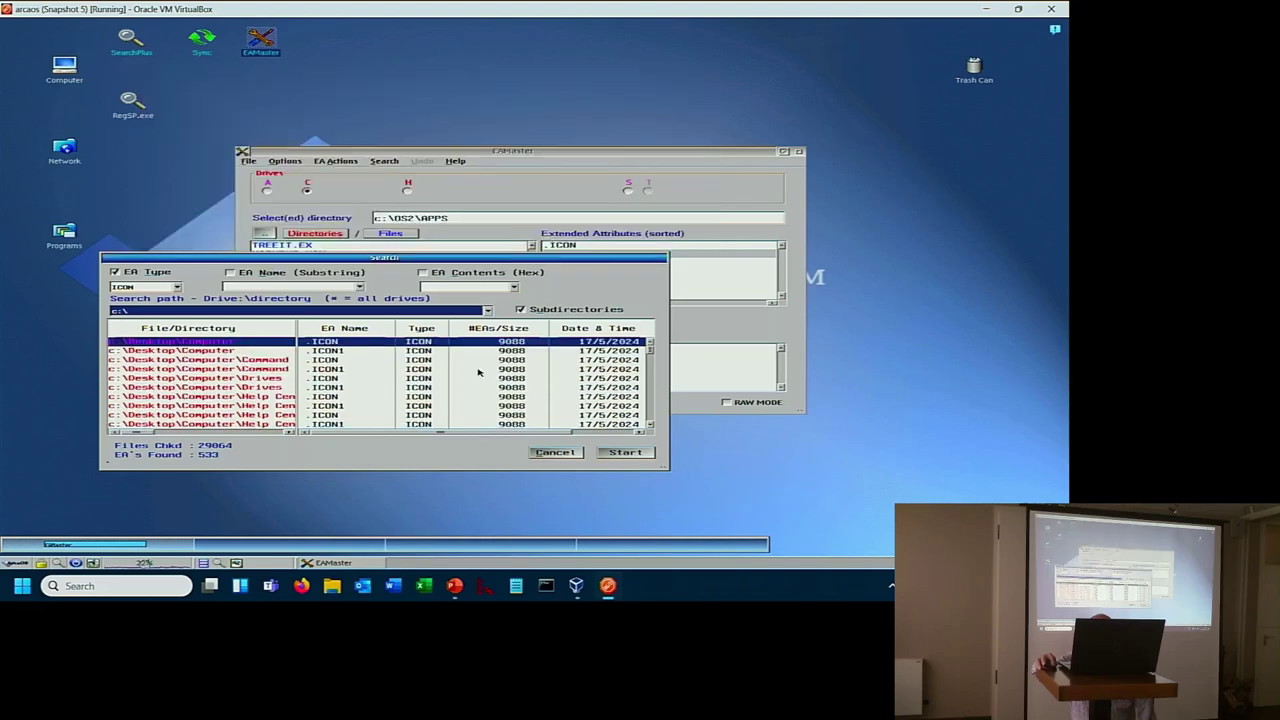
- Select the range of visible search results starting at c:\Desktop\Computer and close the search without acting on them
{"action": "right_click", "coordinate": [388, 360]}
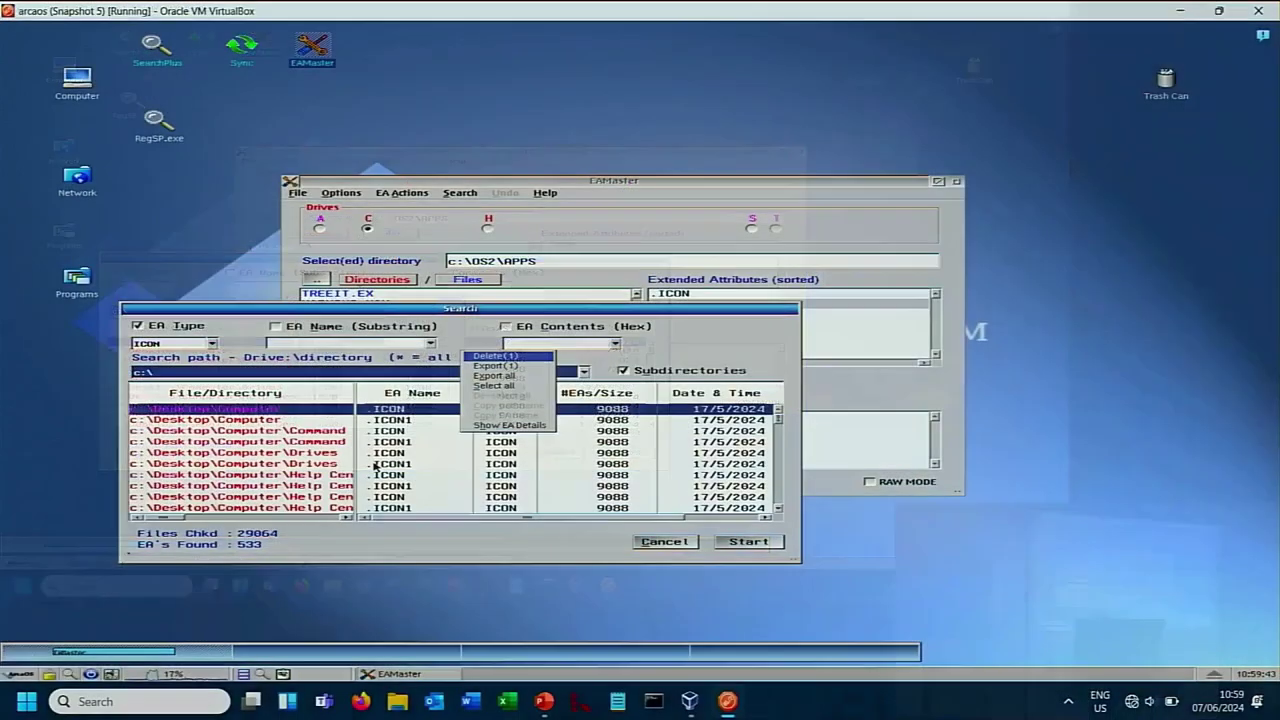
{"action": "left_click", "coordinate": [320, 508], "text": "shift"}
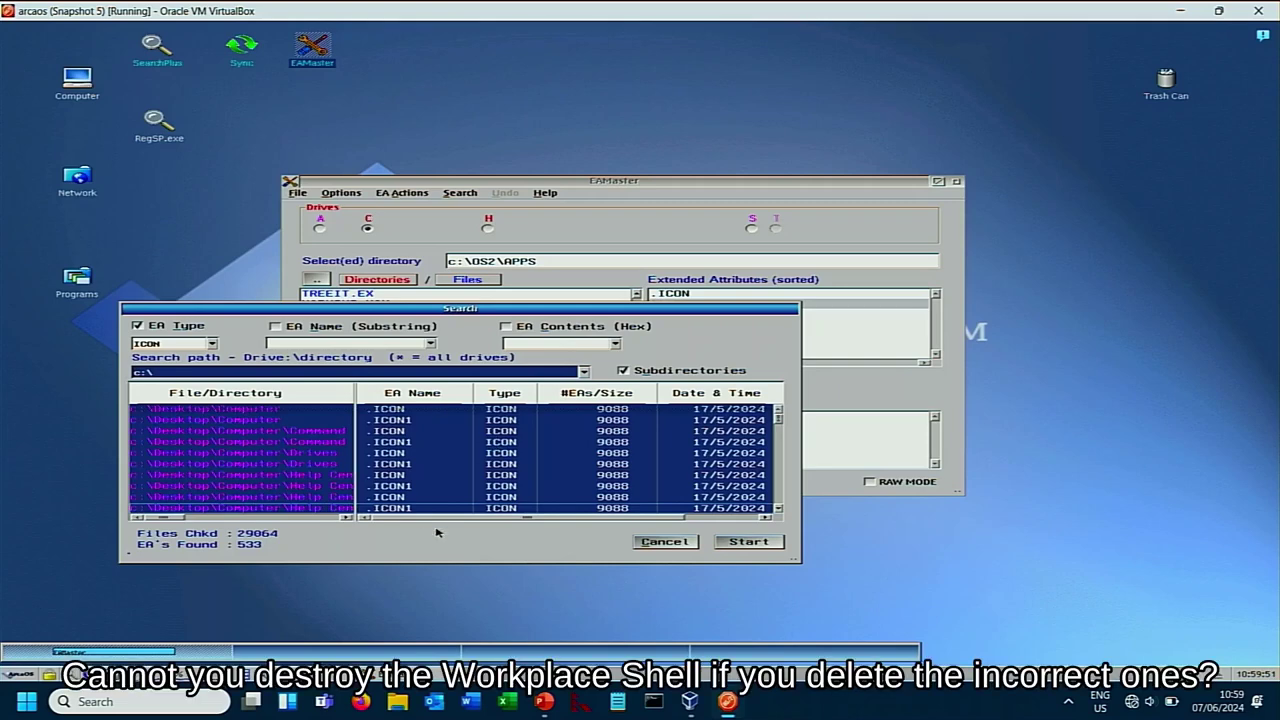
{"action": "left_click", "coordinate": [664, 542]}
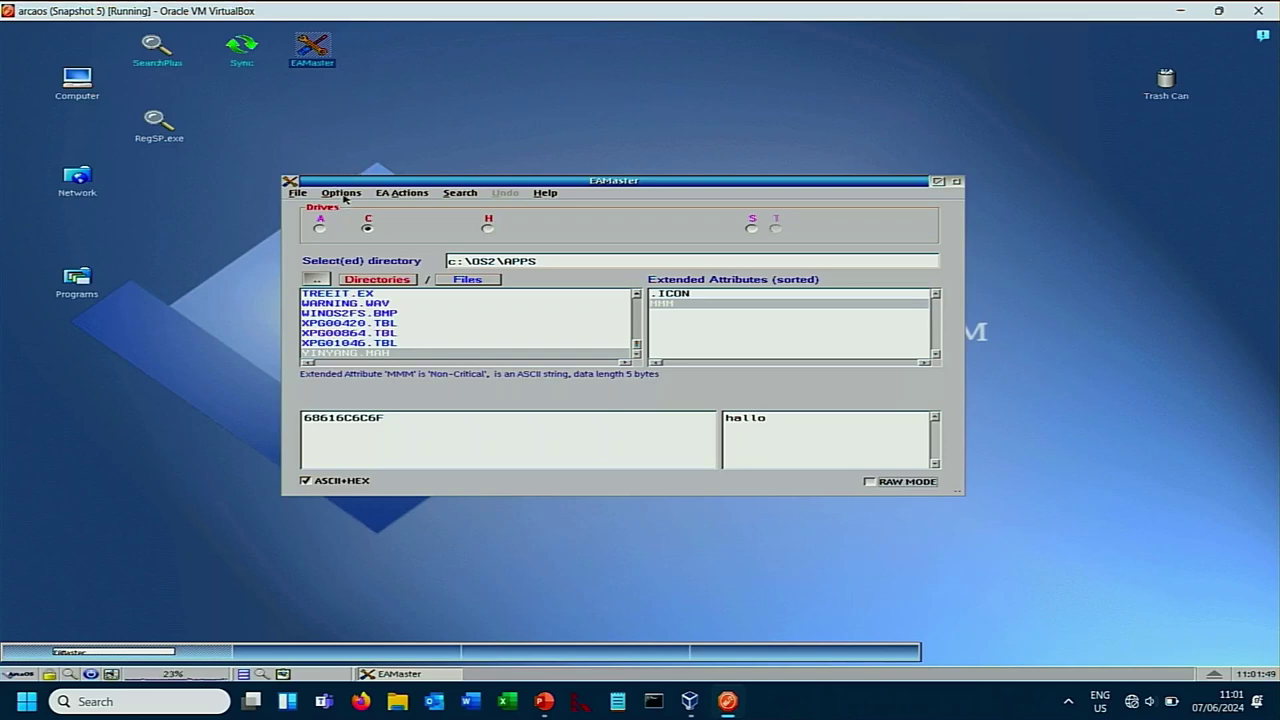
- Edit the MMM attribute's value in hex to 68616C6C6E and save it
{"action": "right_click", "coordinate": [700, 314]}
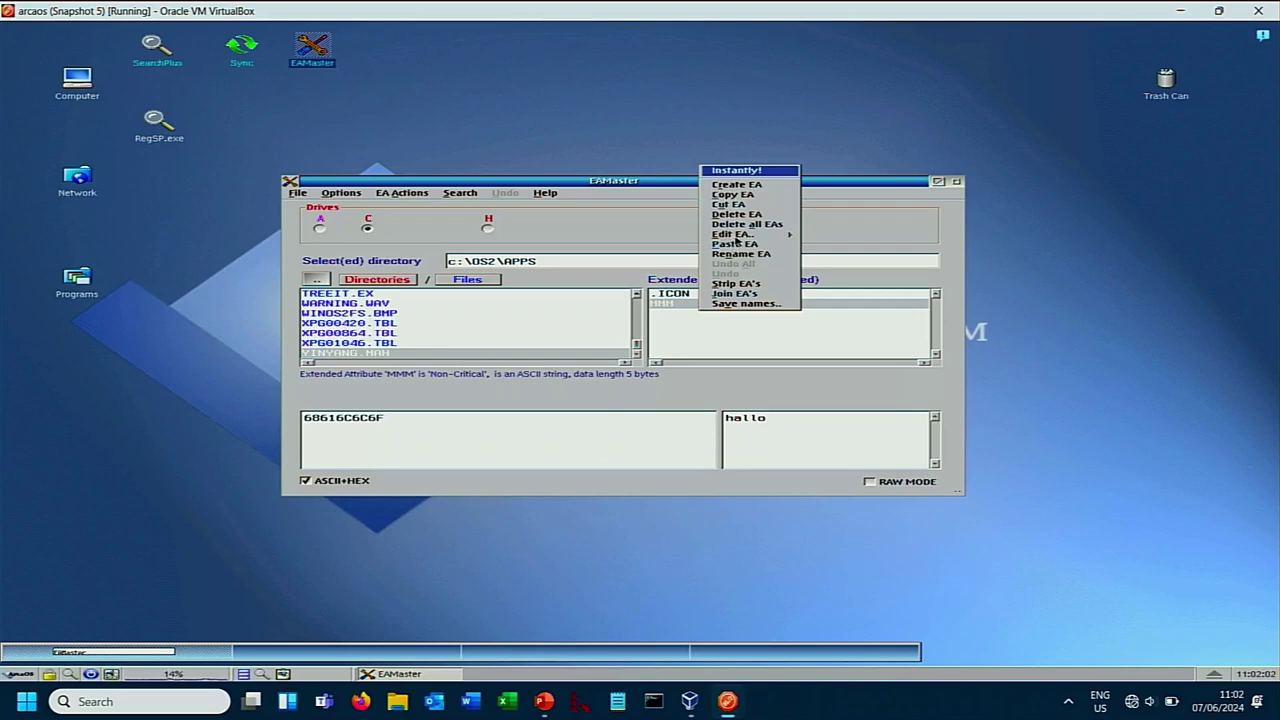
{"action": "left_click", "coordinate": [735, 238]}
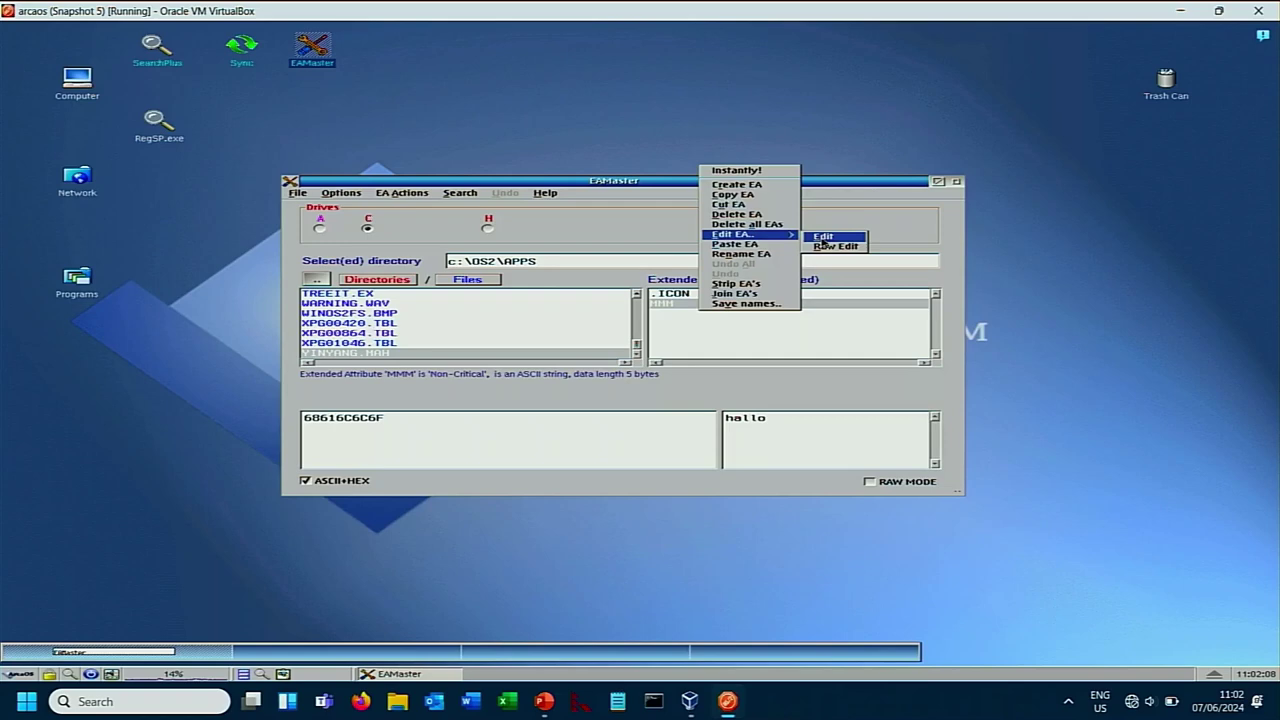
{"action": "left_click", "coordinate": [822, 240]}
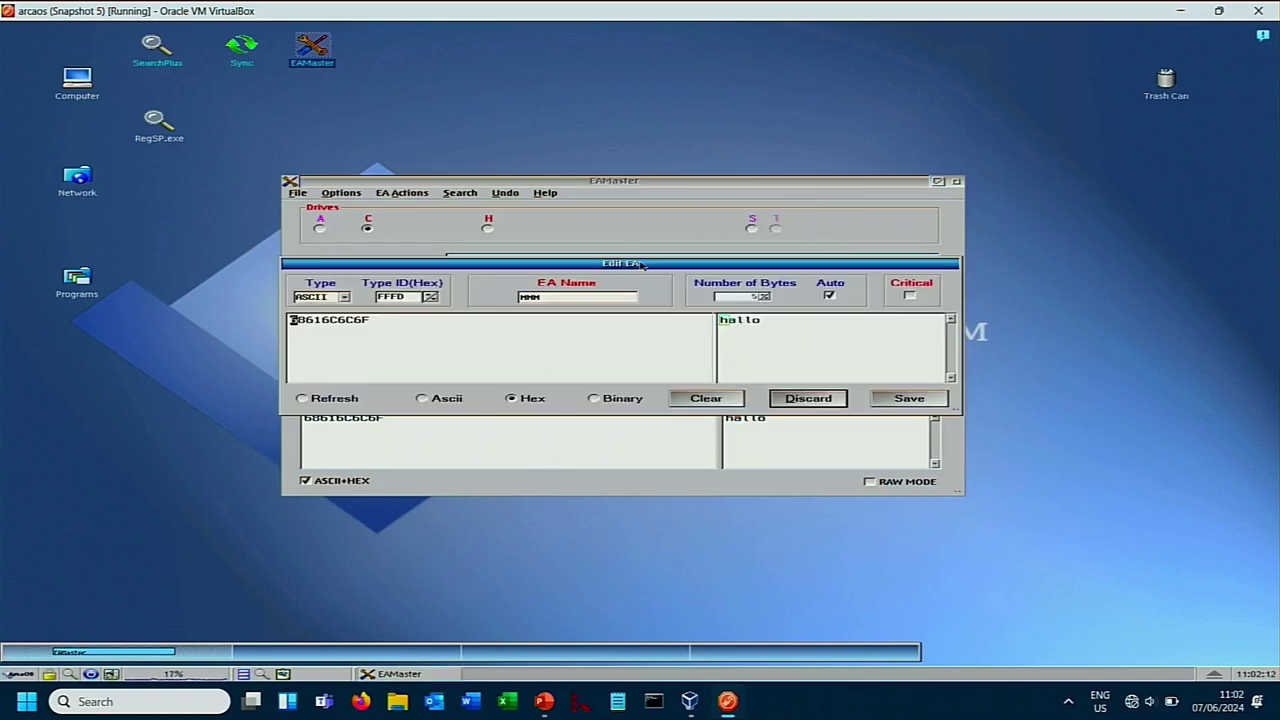
{"action": "left_click_drag", "start_coordinate": [642, 264], "coordinate": [520, 416]}
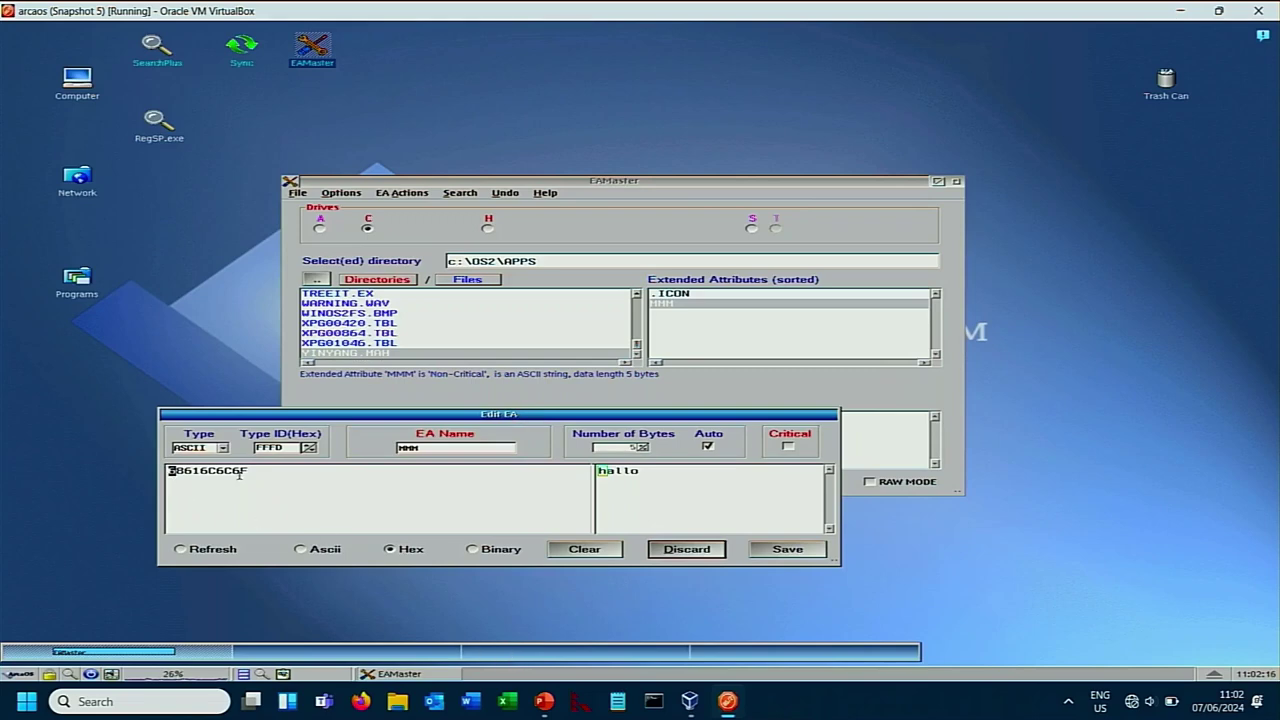
{"action": "left_click", "coordinate": [244, 470]}
{"action": "key", "text": "BackSpace"}
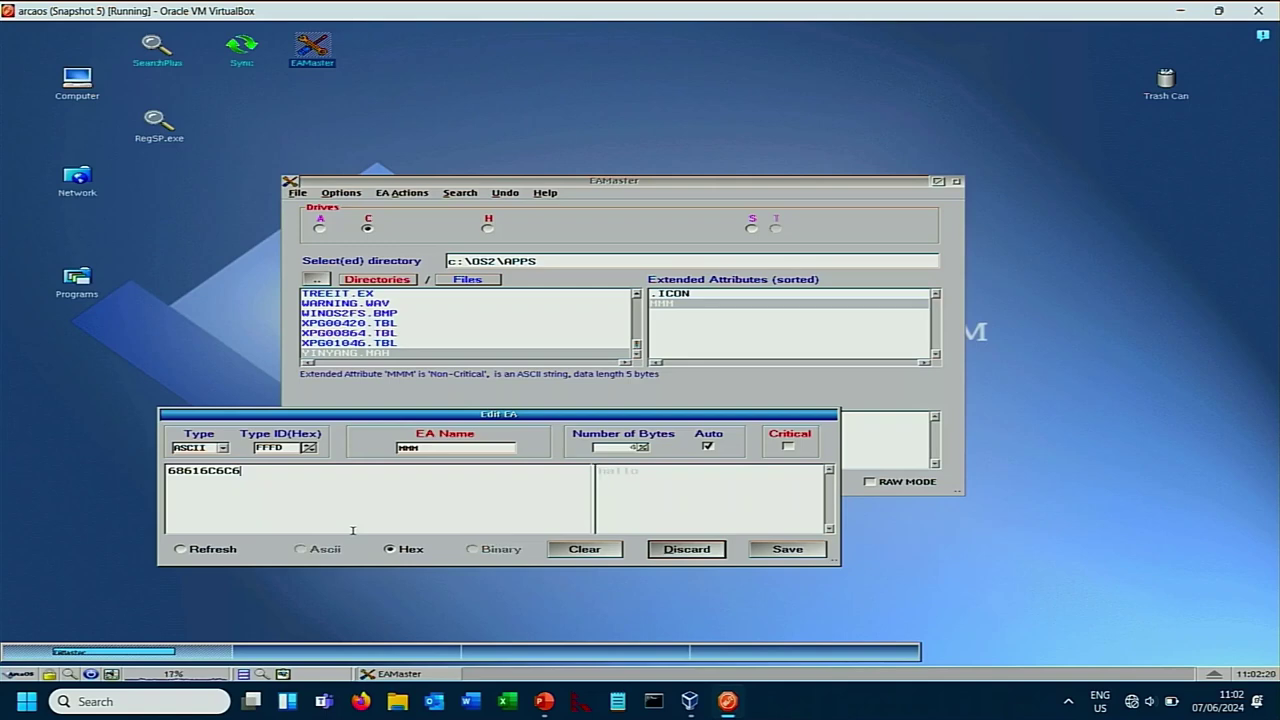
{"action": "type", "text": "E"}
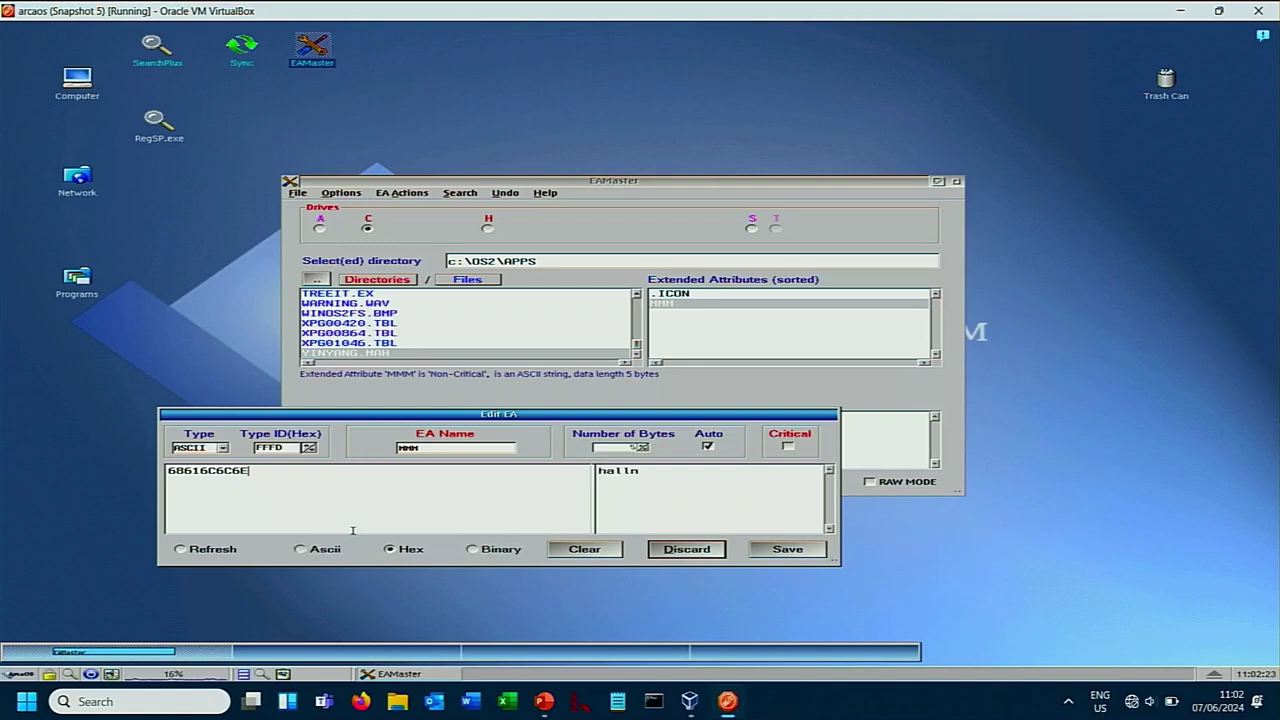
{"action": "left_click", "coordinate": [787, 549]}
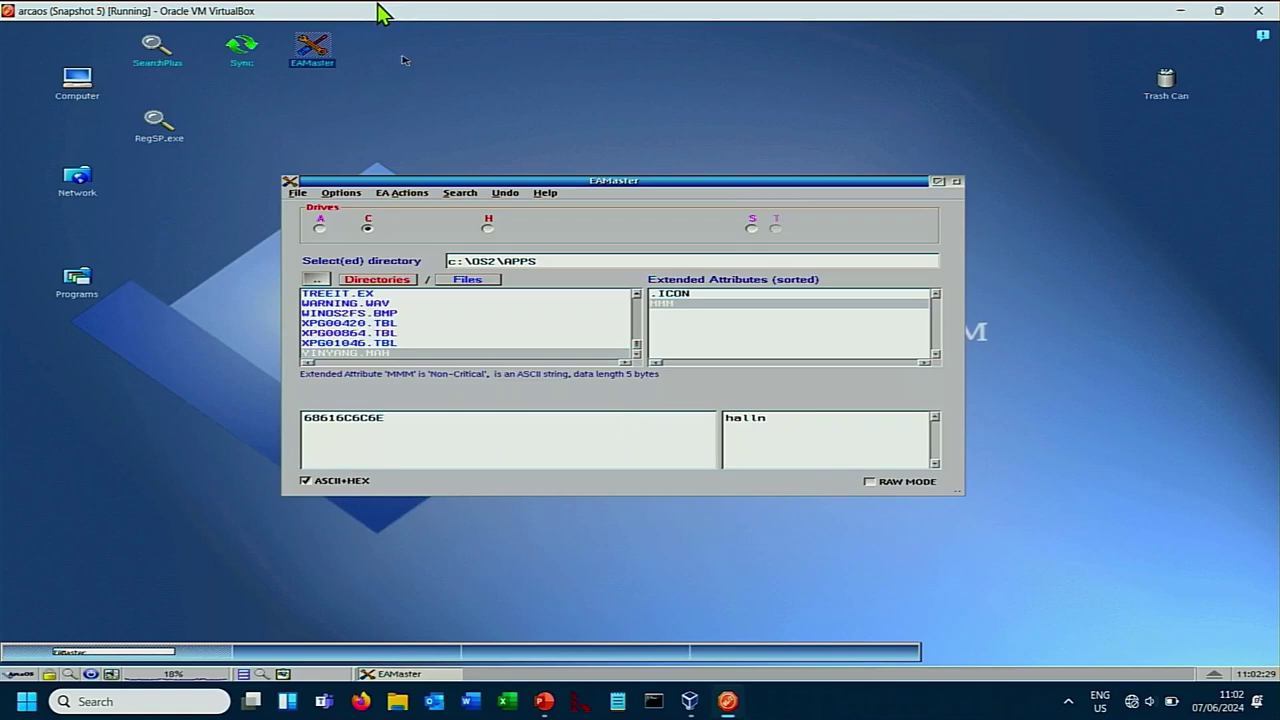
- Undo the last edit of the MMM attribute
{"action": "left_click", "coordinate": [505, 194]}
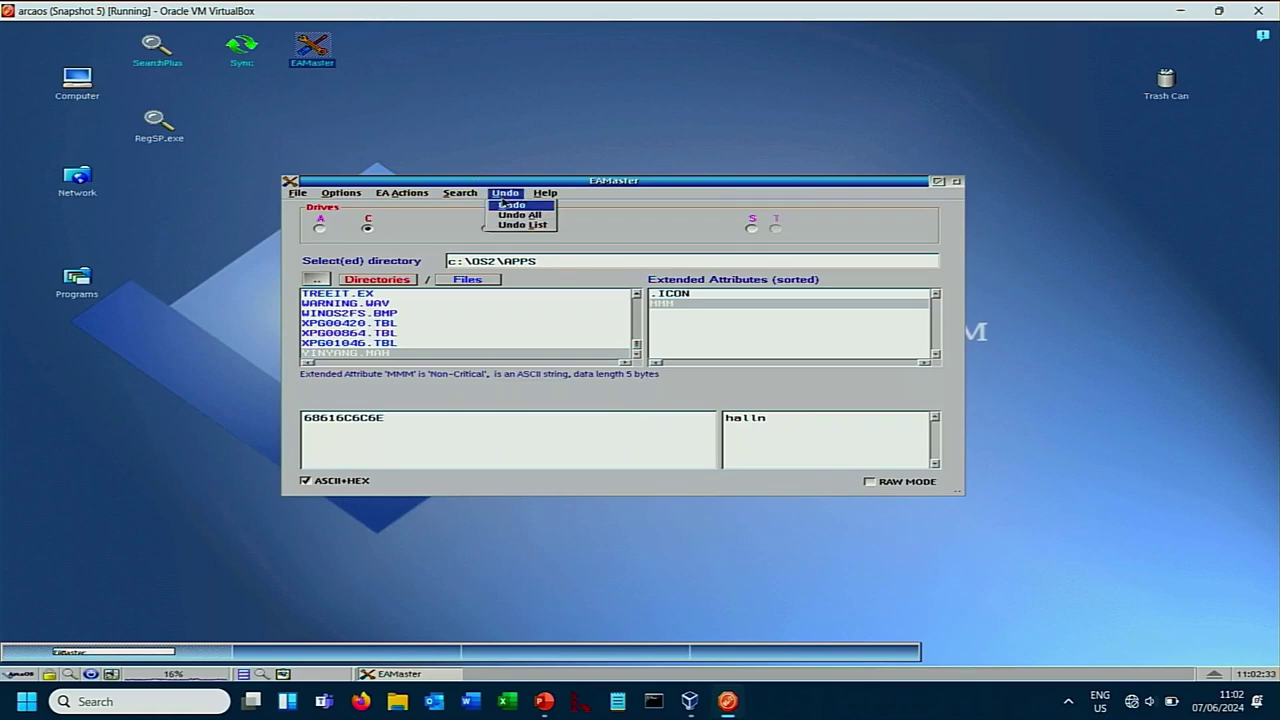
{"action": "left_click", "coordinate": [503, 206]}
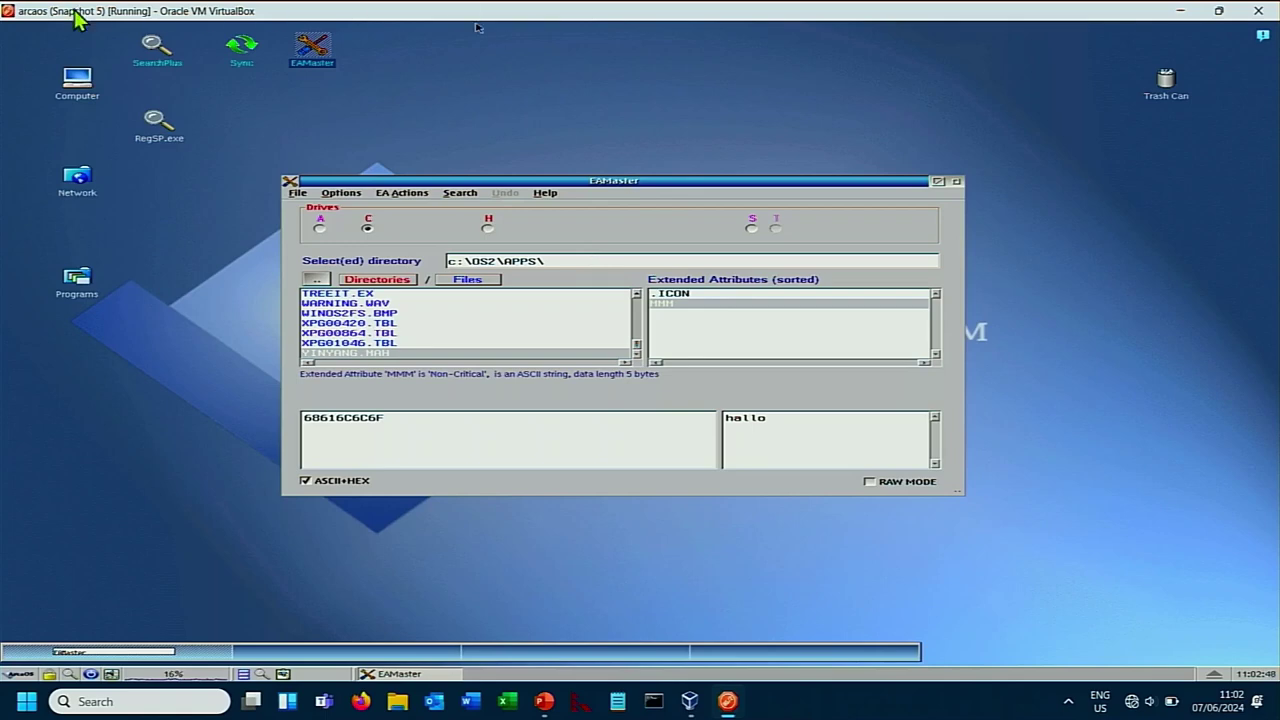
- Open the Strip EA's dialog for YINYANG.MAH and cancel it without stripping anything
{"action": "right_click", "coordinate": [770, 312]}
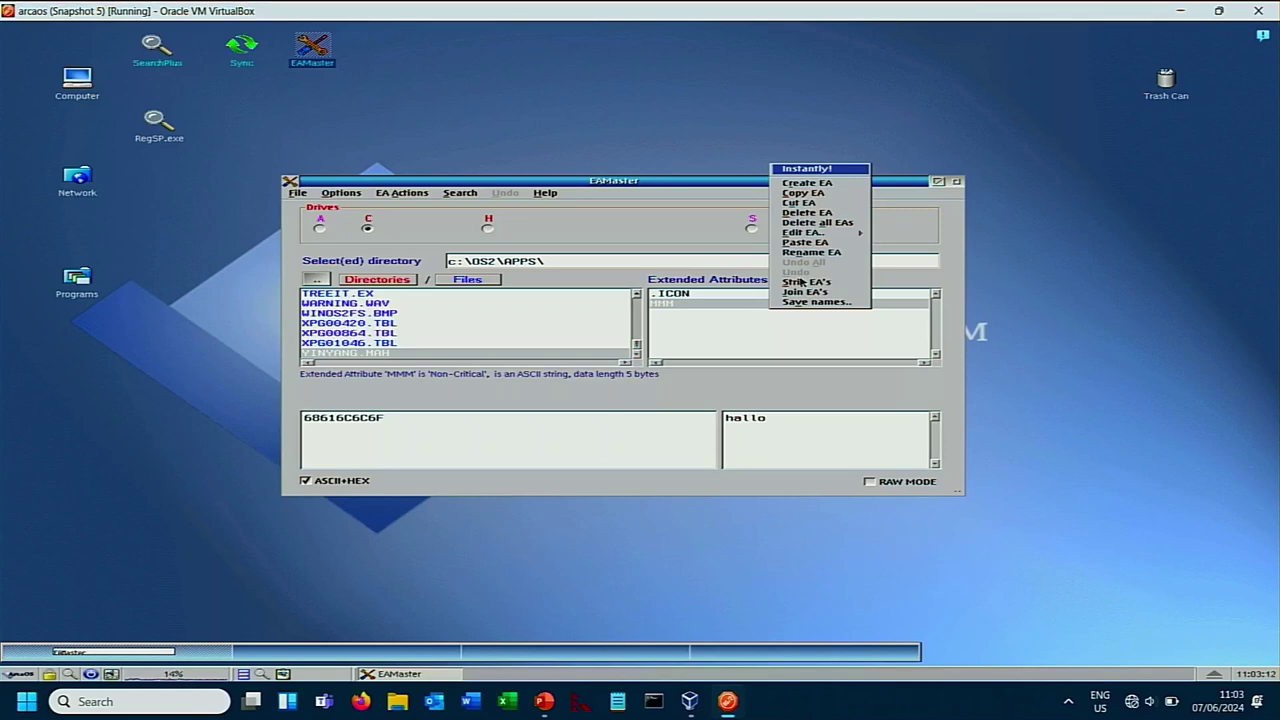
{"action": "left_click", "coordinate": [803, 282]}
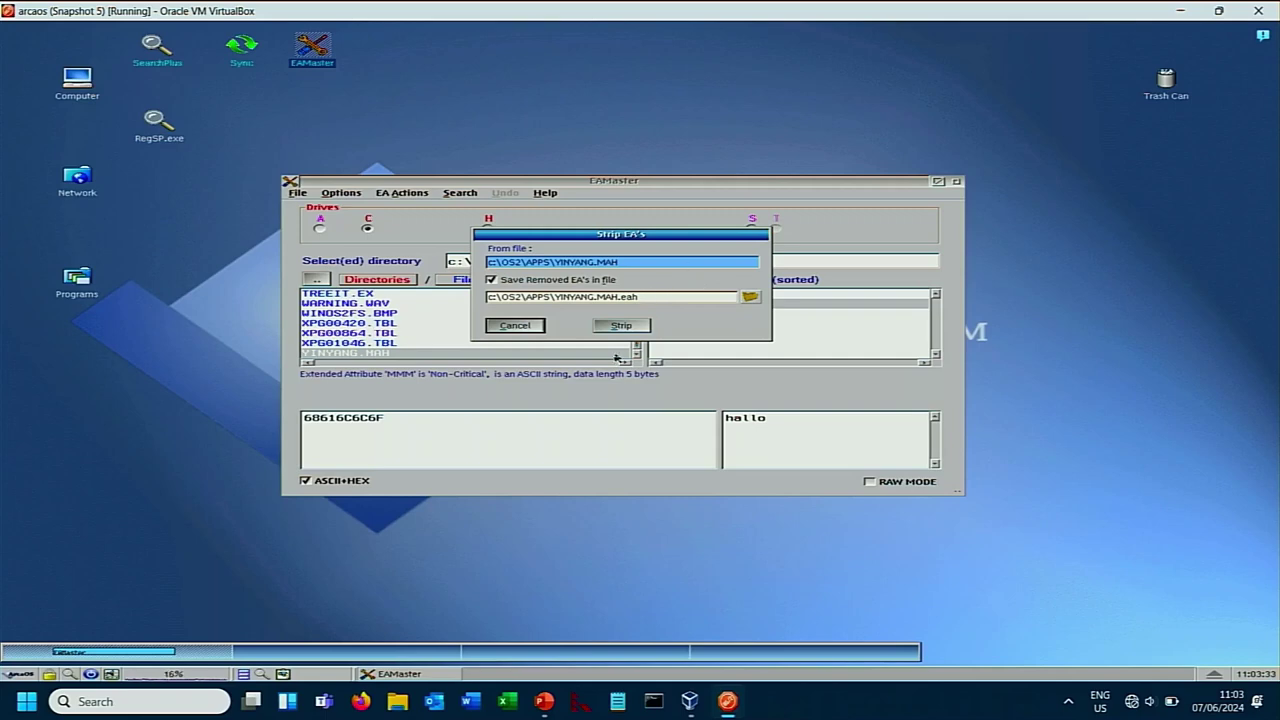
{"action": "left_click", "coordinate": [507, 326]}
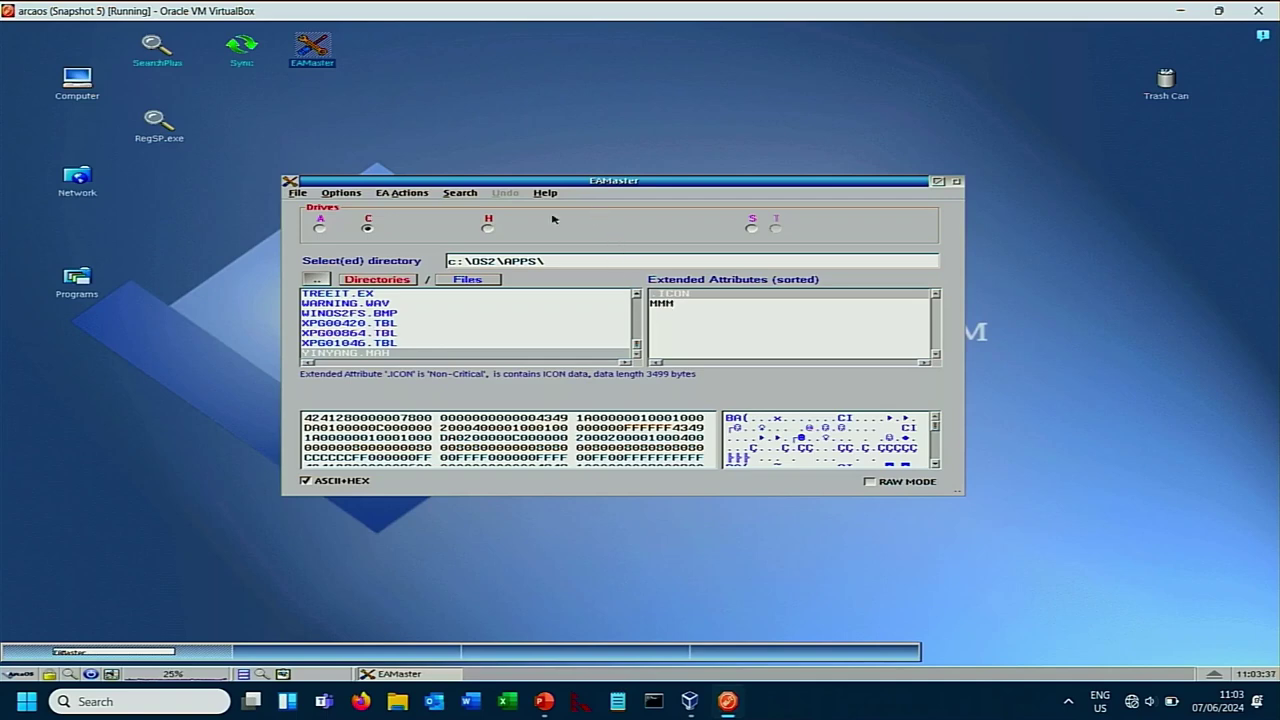
- Start saving names for the .ICON attribute, including the pathname, file name and EA name
{"action": "right_click", "coordinate": [655, 302]}
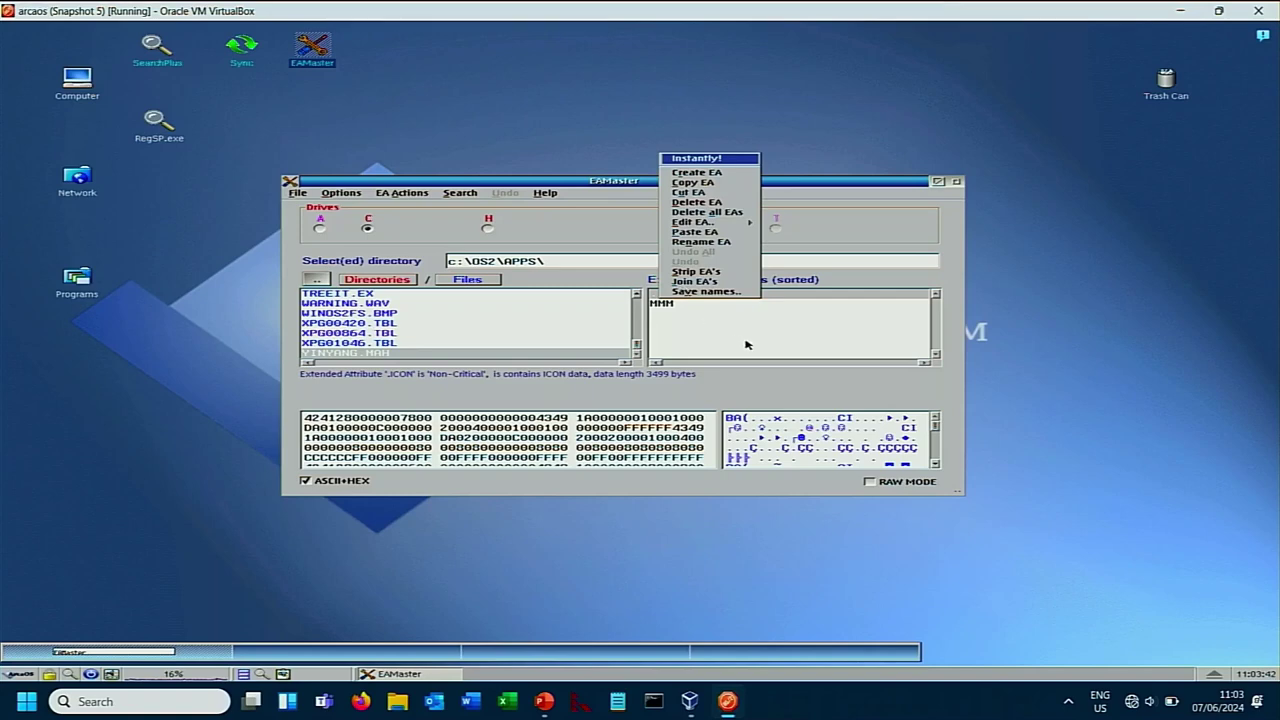
{"action": "left_click", "coordinate": [687, 292]}
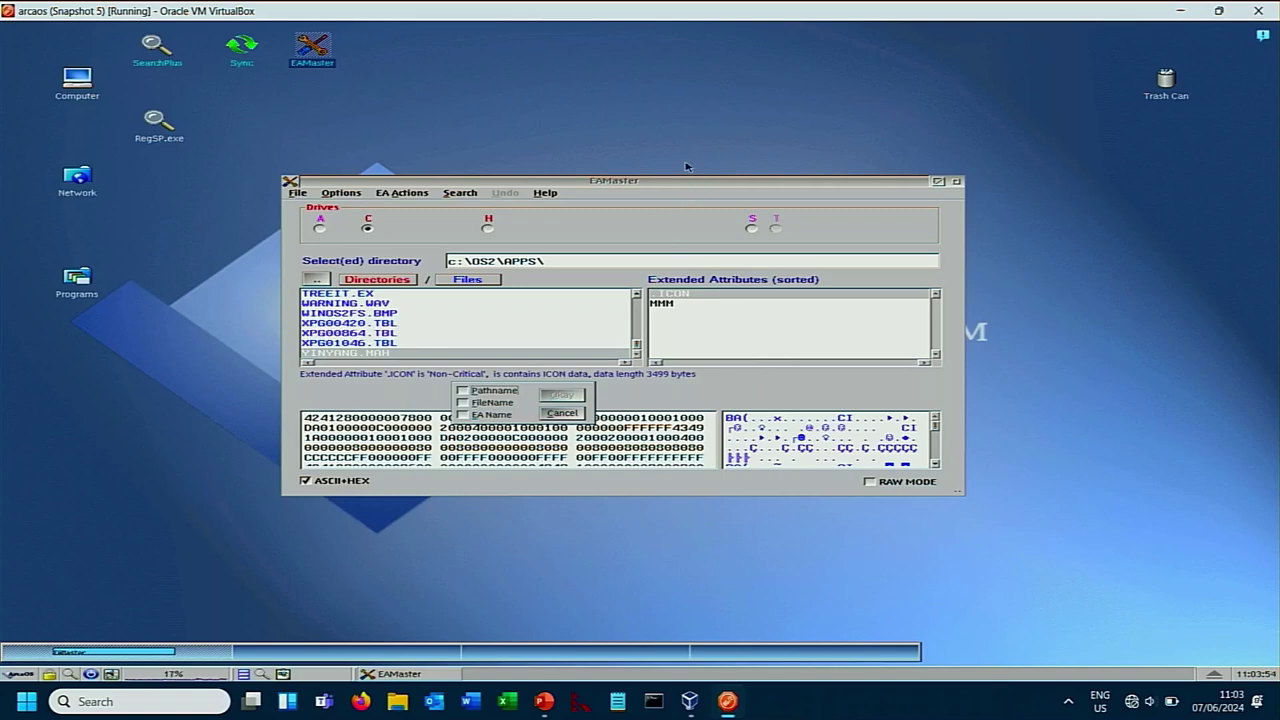
{"action": "left_click", "coordinate": [480, 390]}
{"action": "left_click", "coordinate": [464, 404]}
{"action": "left_click", "coordinate": [464, 415]}
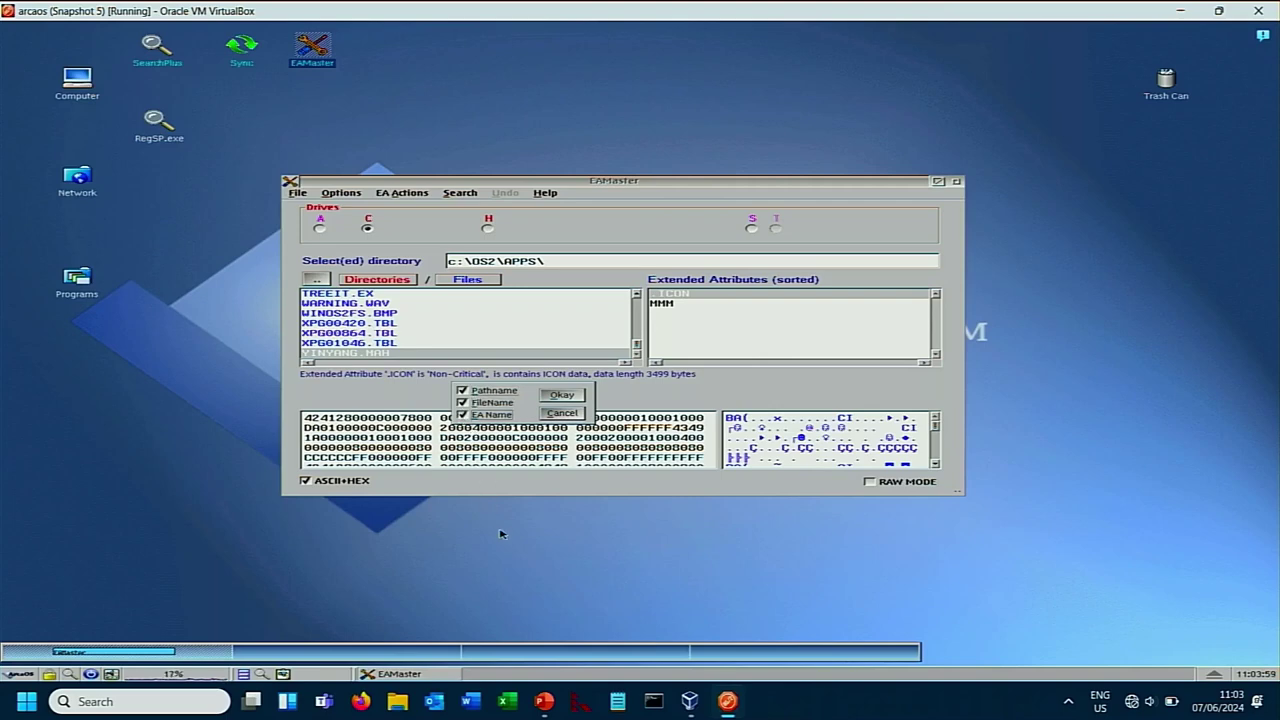
- Copy the selected names to the clipboard with ClipView open to show them, and close ClipView and the names dialog
{"action": "left_click", "coordinate": [283, 675]}
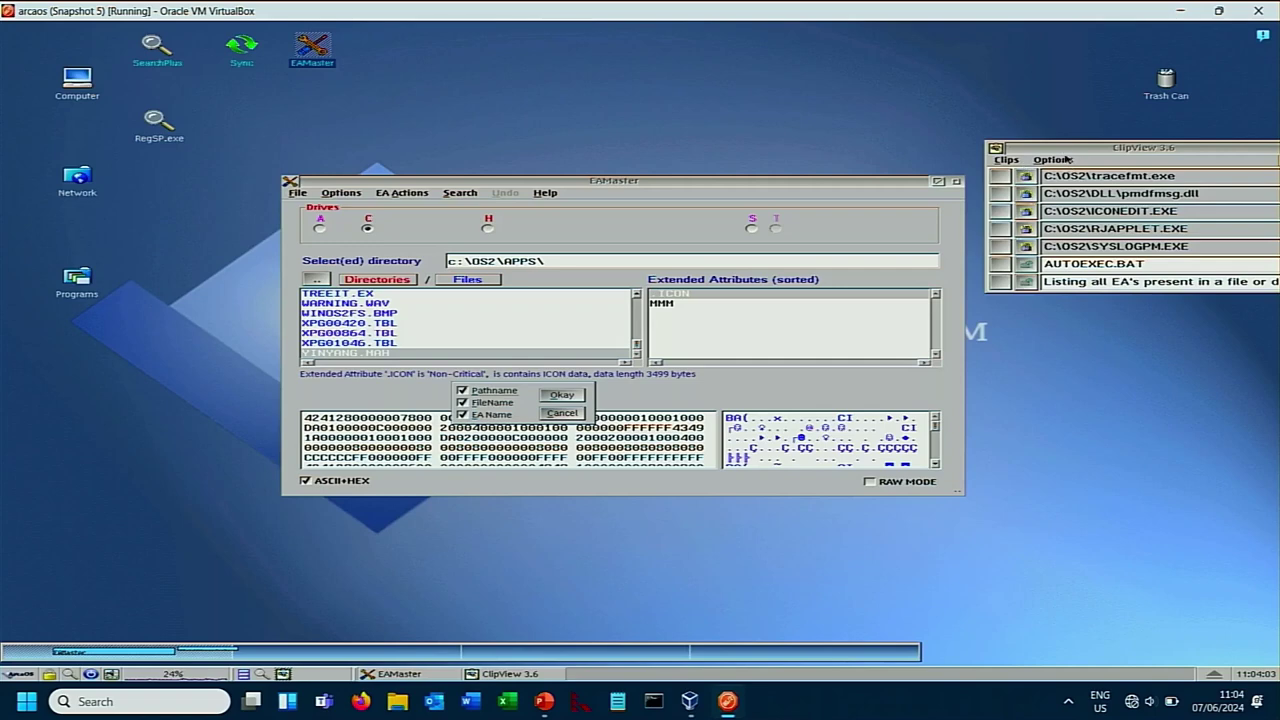
{"action": "left_click_drag", "start_coordinate": [1065, 126], "coordinate": [1042, 46]}
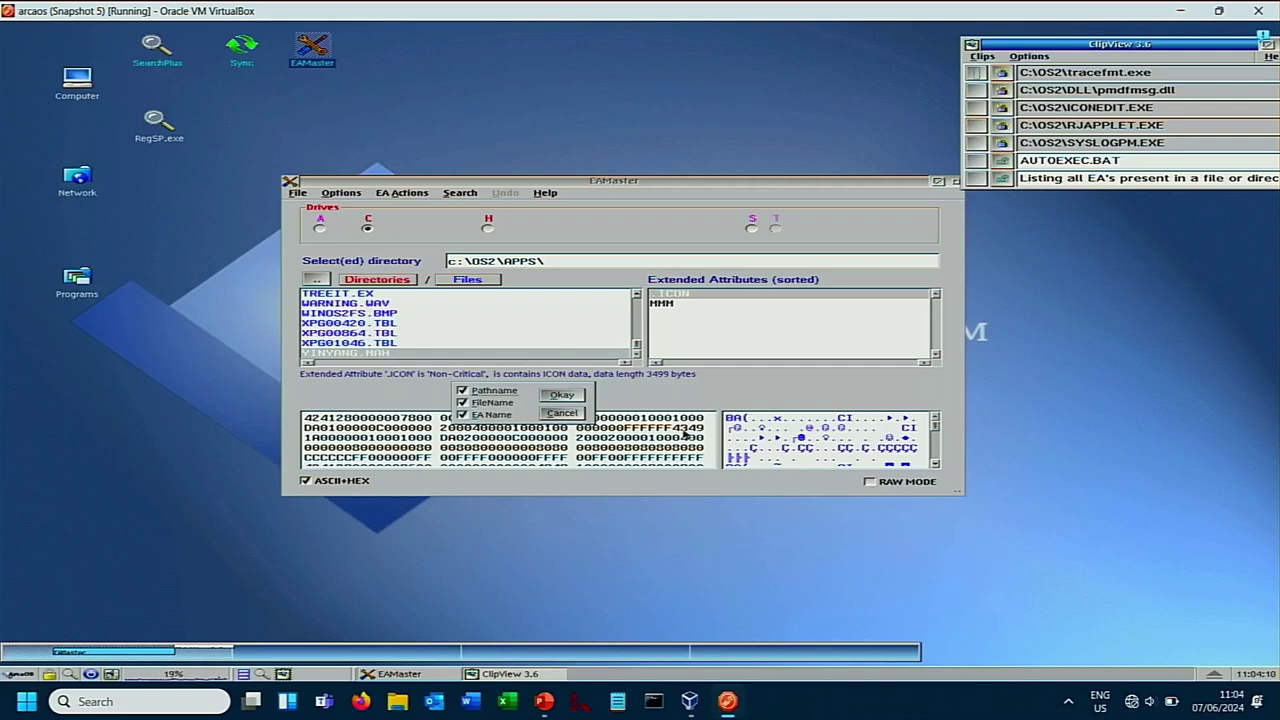
{"action": "left_click", "coordinate": [563, 396]}
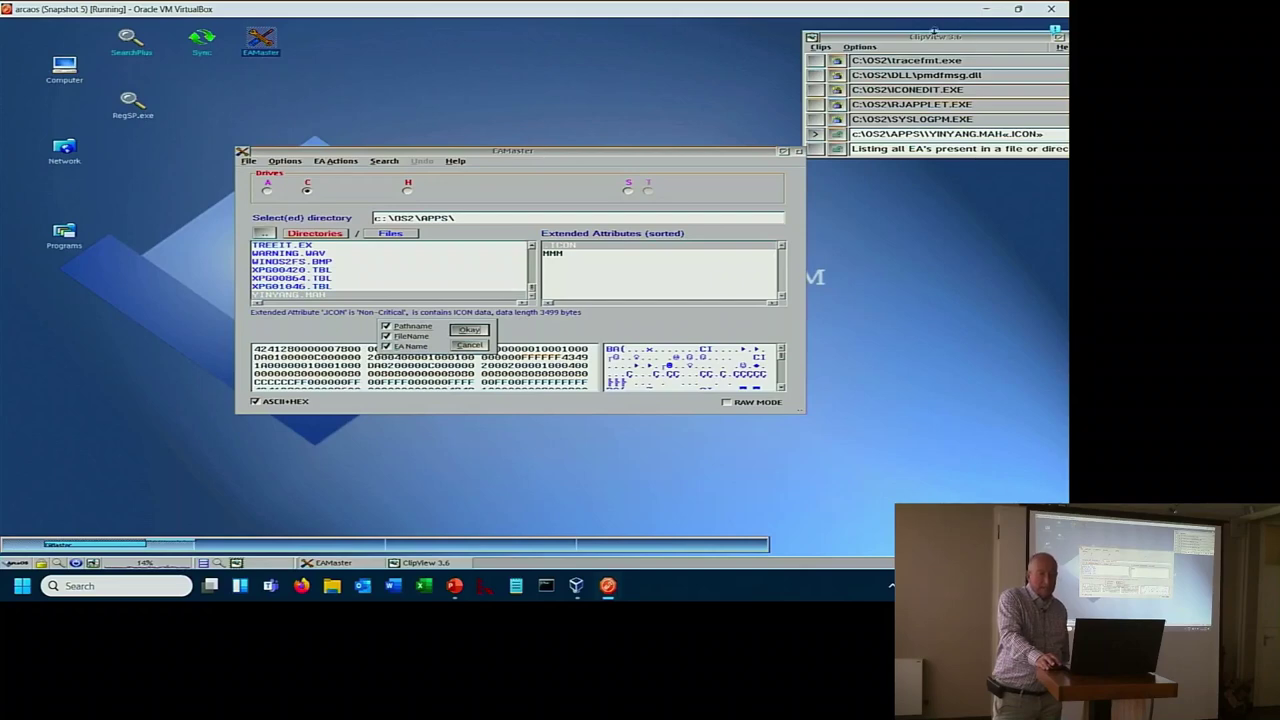
{"action": "left_click_drag", "start_coordinate": [938, 38], "coordinate": [894, 369]}
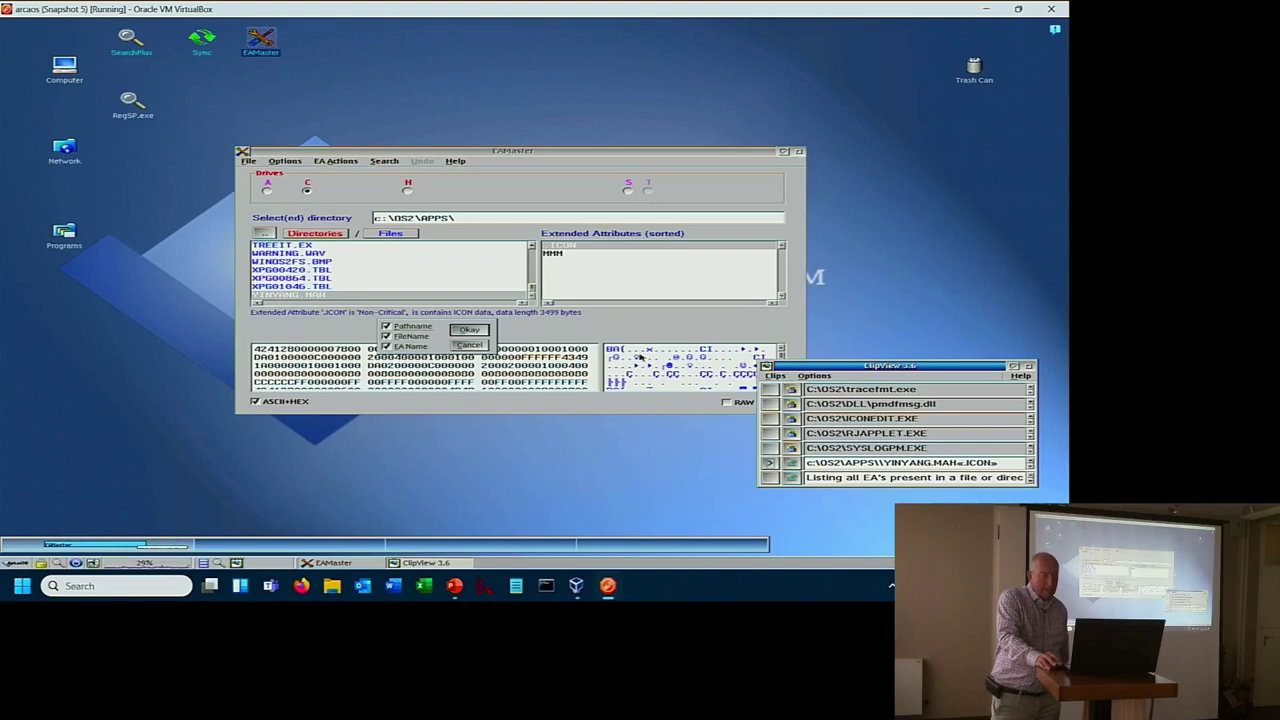
{"action": "left_click", "coordinate": [466, 333]}
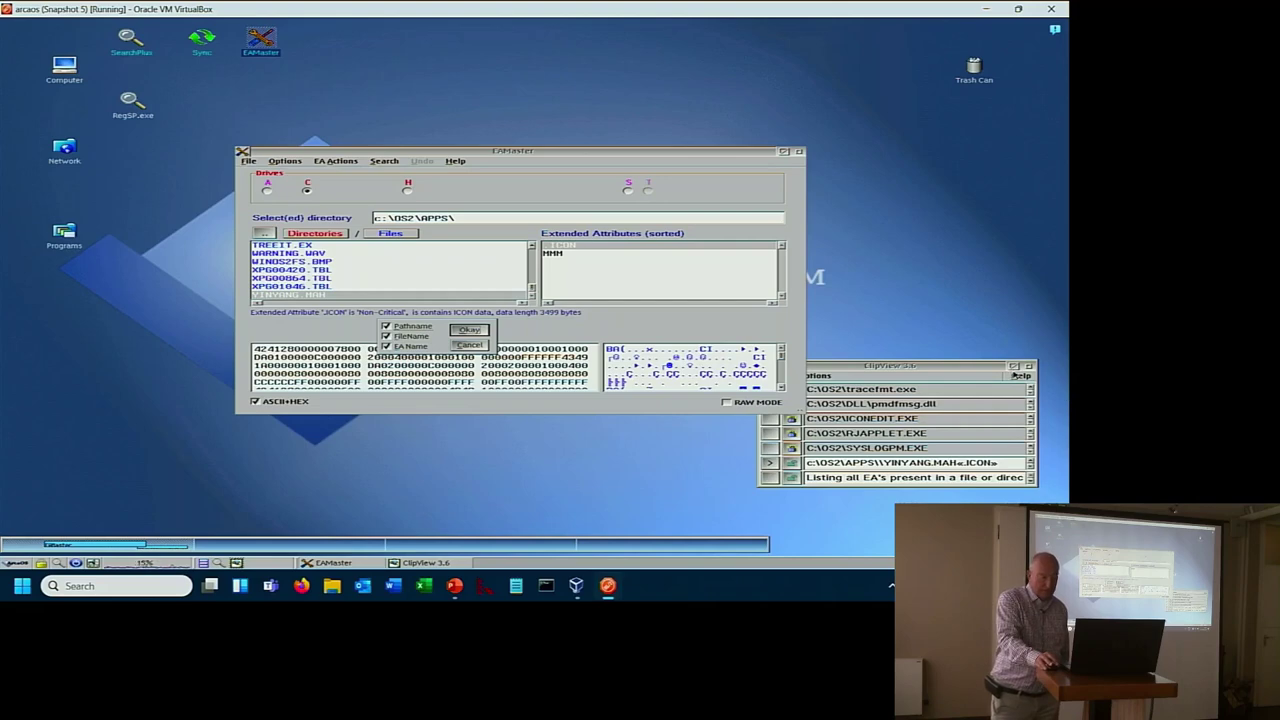
{"action": "left_click", "coordinate": [1024, 368]}
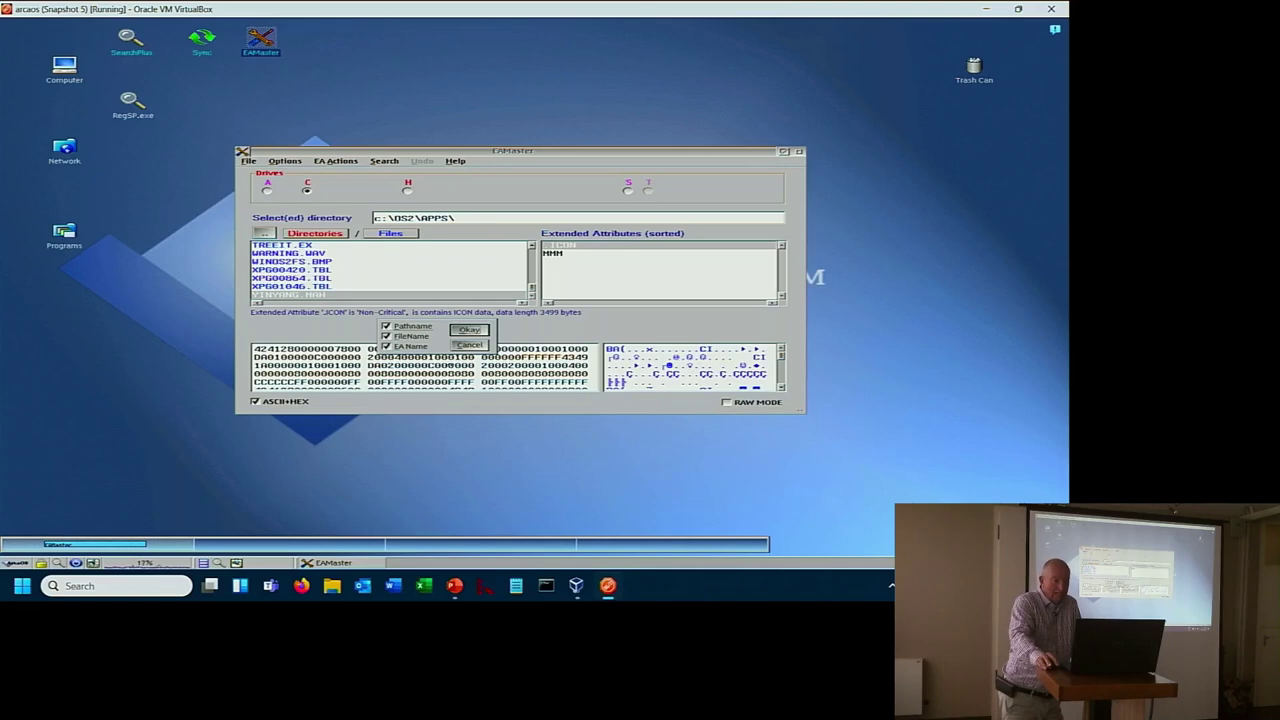
{"action": "left_click", "coordinate": [464, 344]}
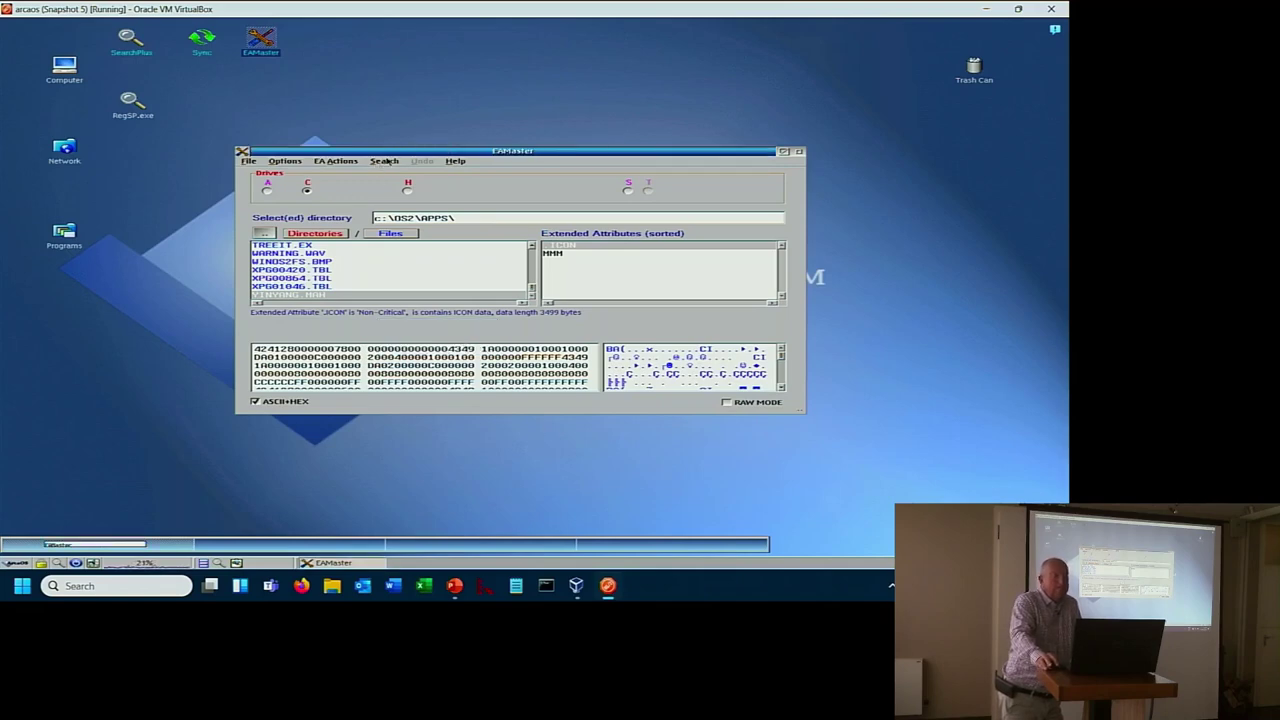
- Open the sound test, try the multimedia sound and enable the use of Sounds alongside Buzzer
{"action": "left_click", "coordinate": [294, 164]}
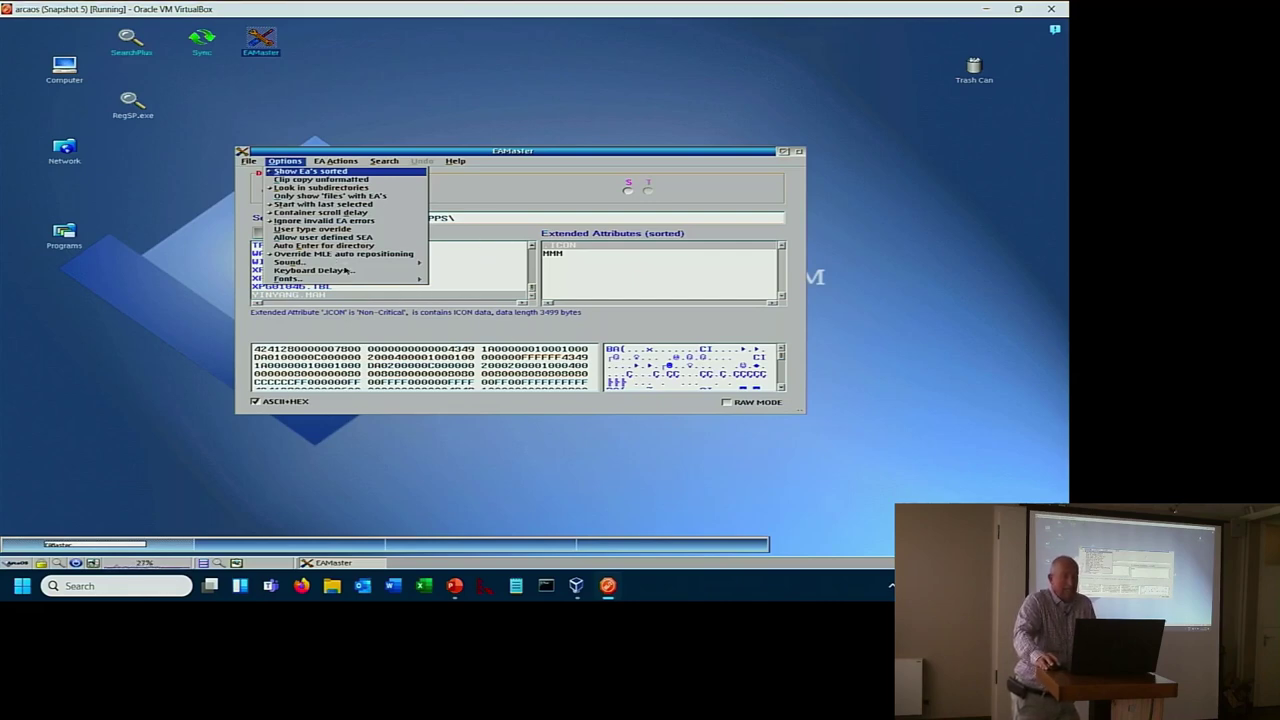
{"action": "left_click", "coordinate": [292, 261]}
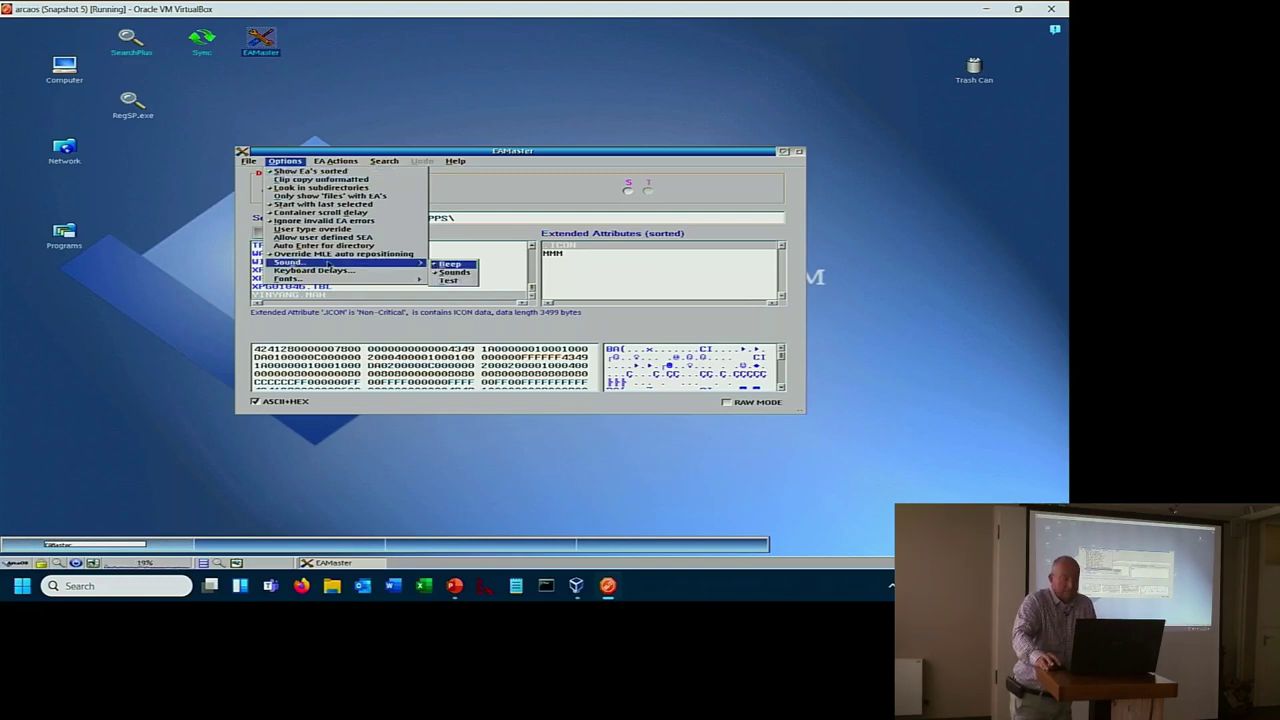
{"action": "left_click", "coordinate": [446, 281]}
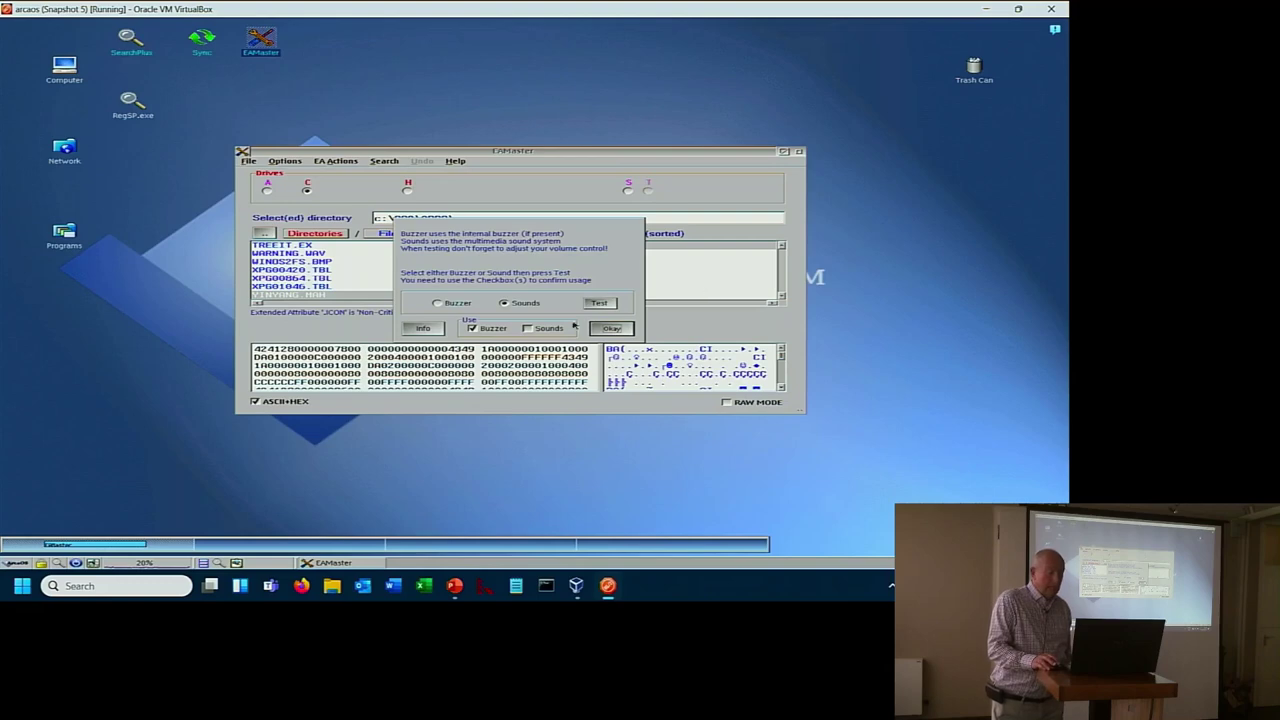
{"action": "left_click", "coordinate": [600, 303]}
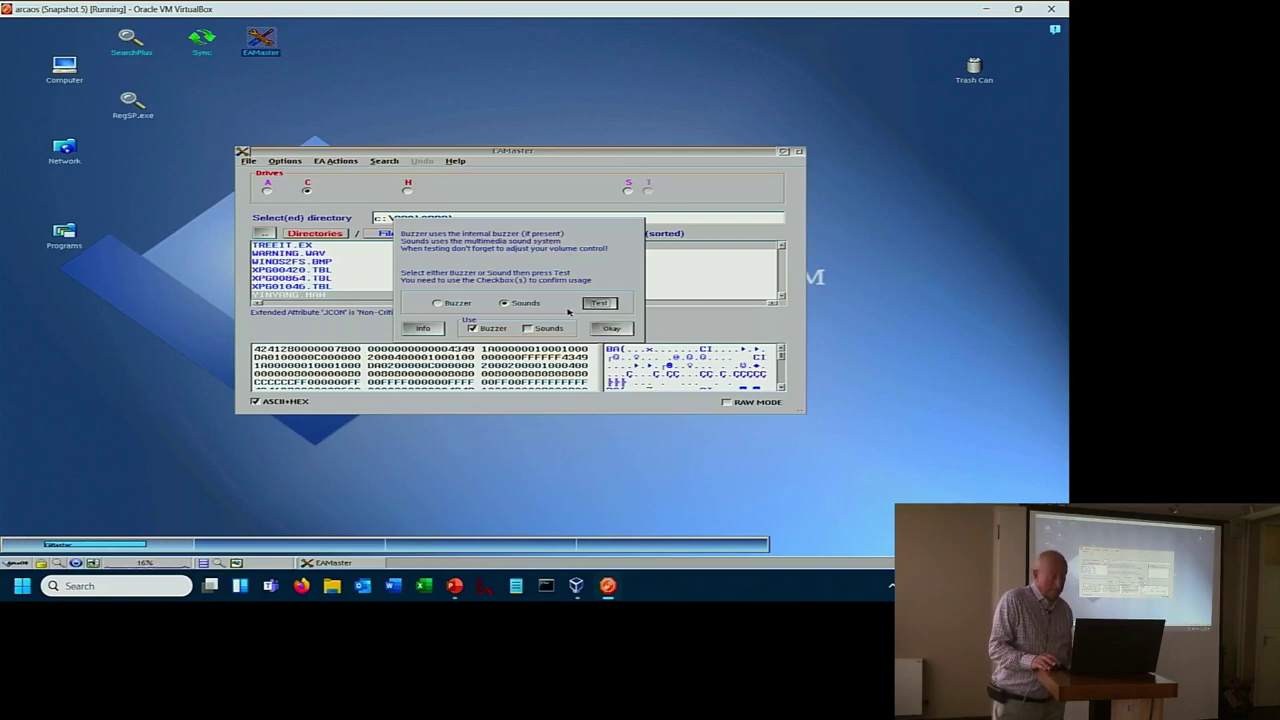
{"action": "left_click", "coordinate": [546, 331]}
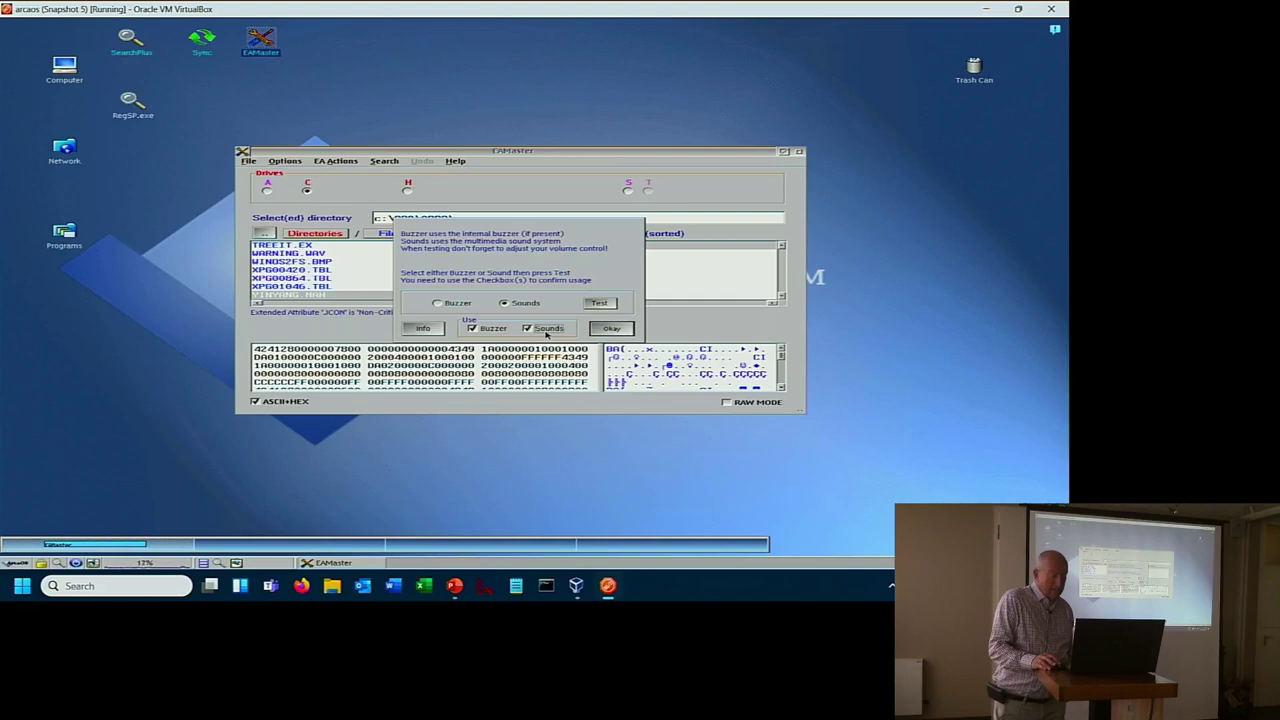
- Raise the Windows volume to about half, retest the sound, and accept the sound settings after requesting their help info
{"action": "left_click", "coordinate": [600, 303]}
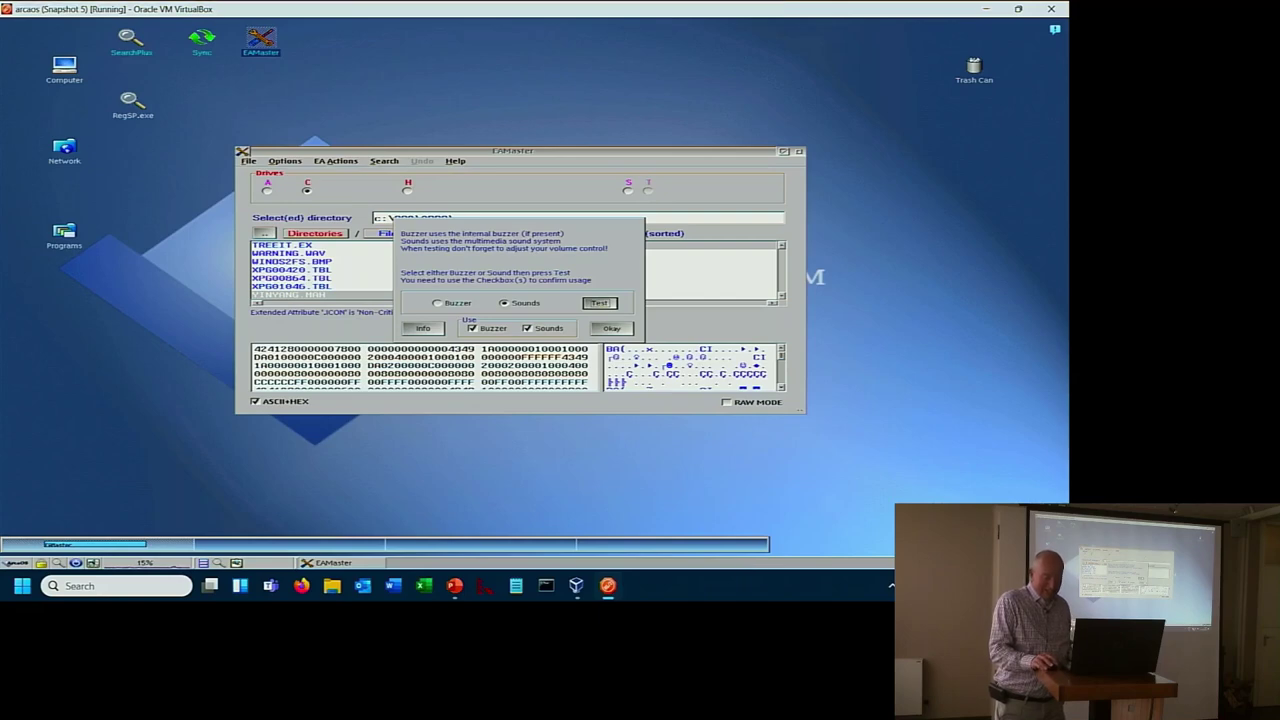
{"action": "key", "text": "super+a"}
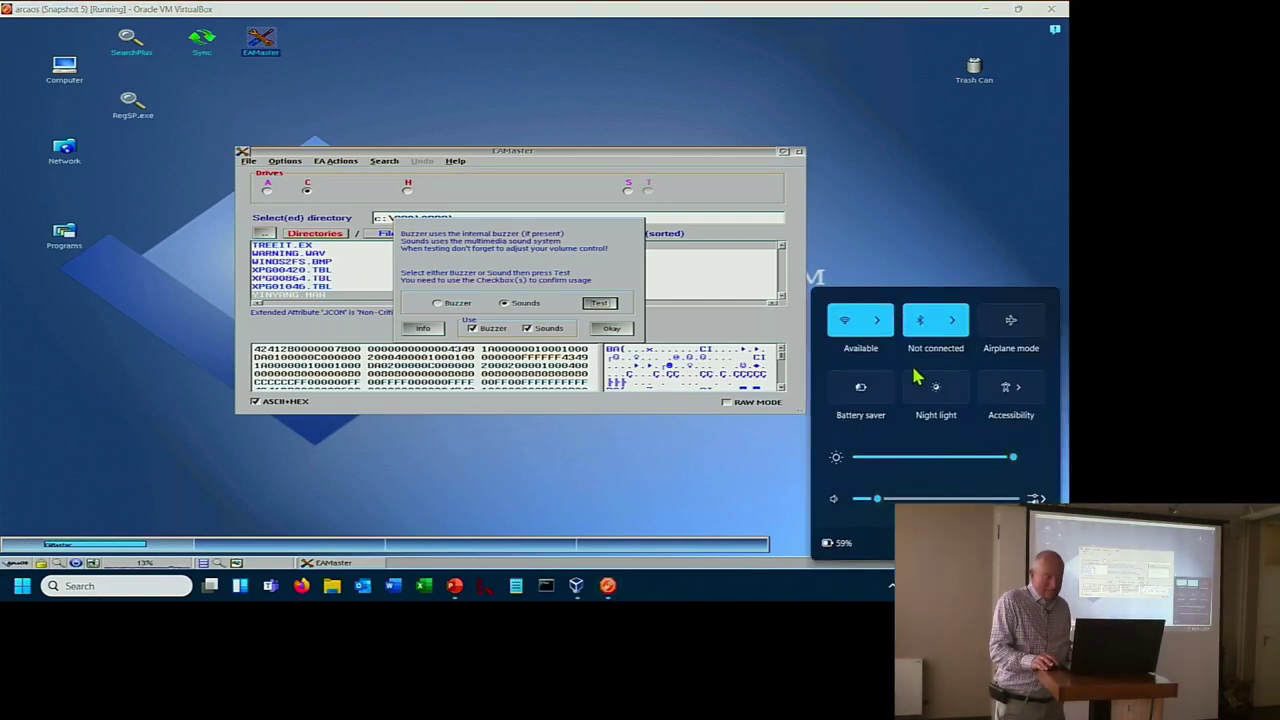
{"action": "left_click", "coordinate": [935, 498]}
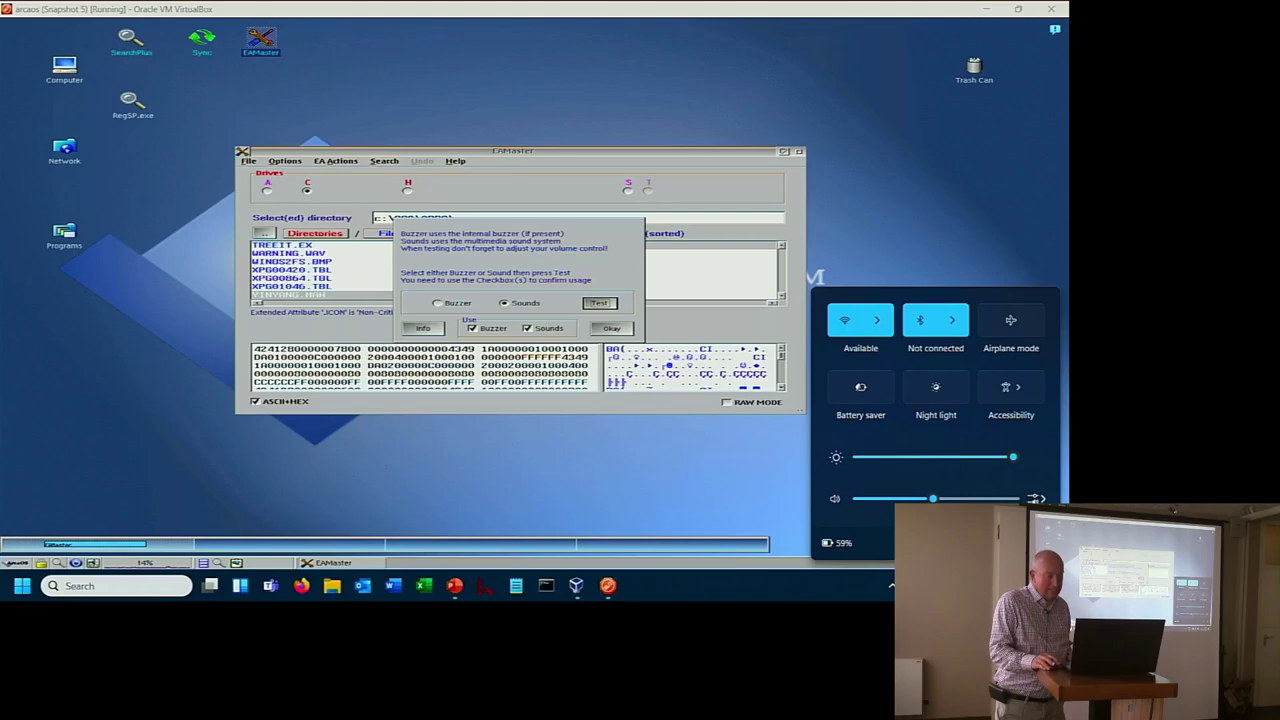
{"action": "left_click", "coordinate": [605, 303]}
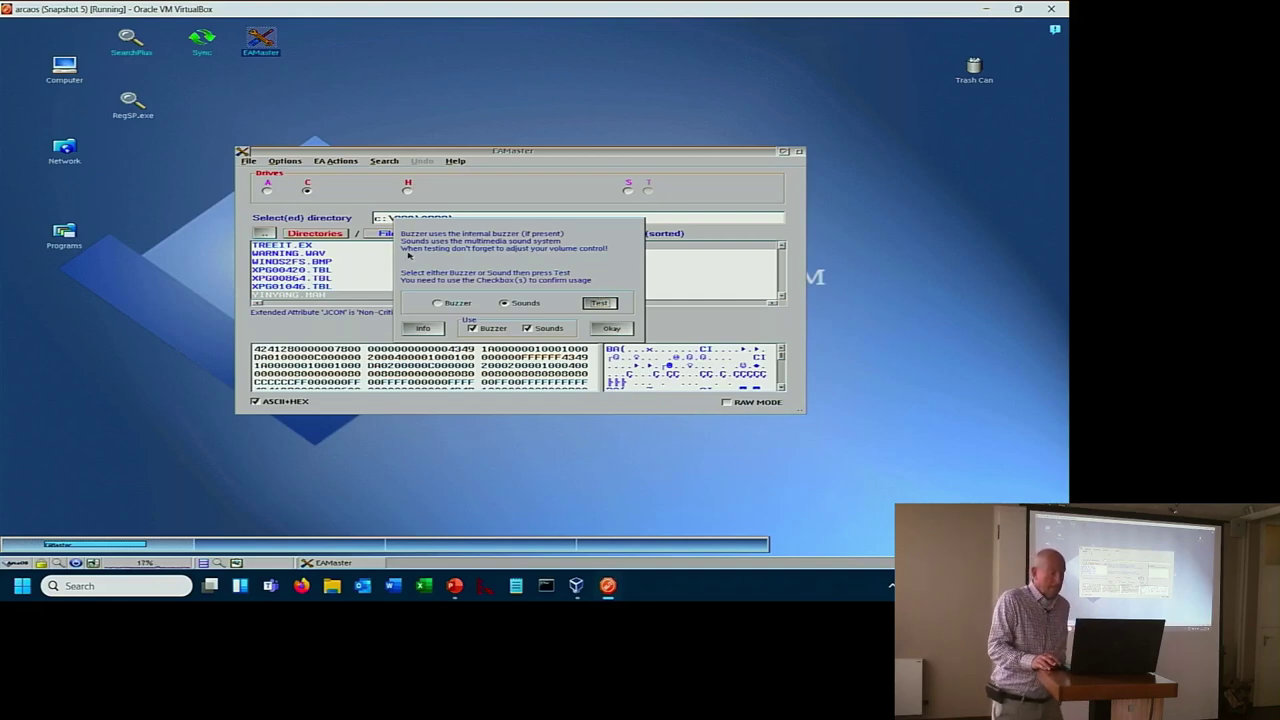
{"action": "left_click", "coordinate": [421, 329]}
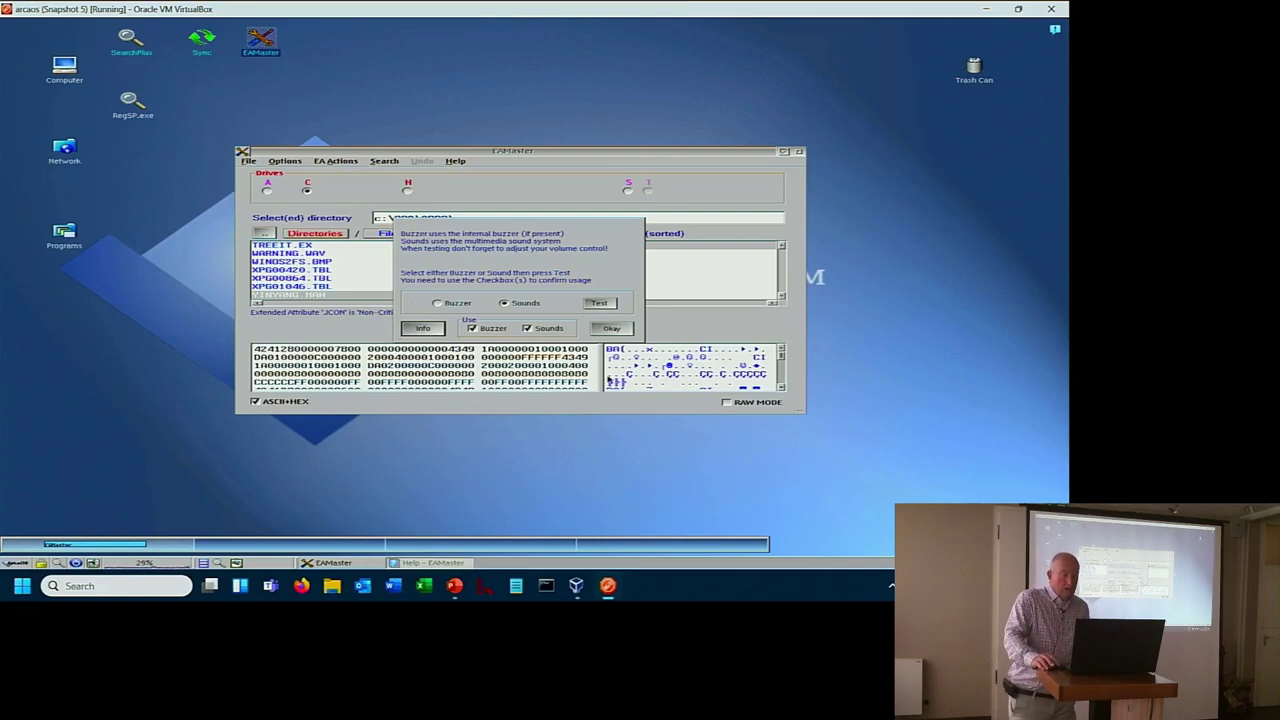
{"action": "left_click", "coordinate": [612, 329]}
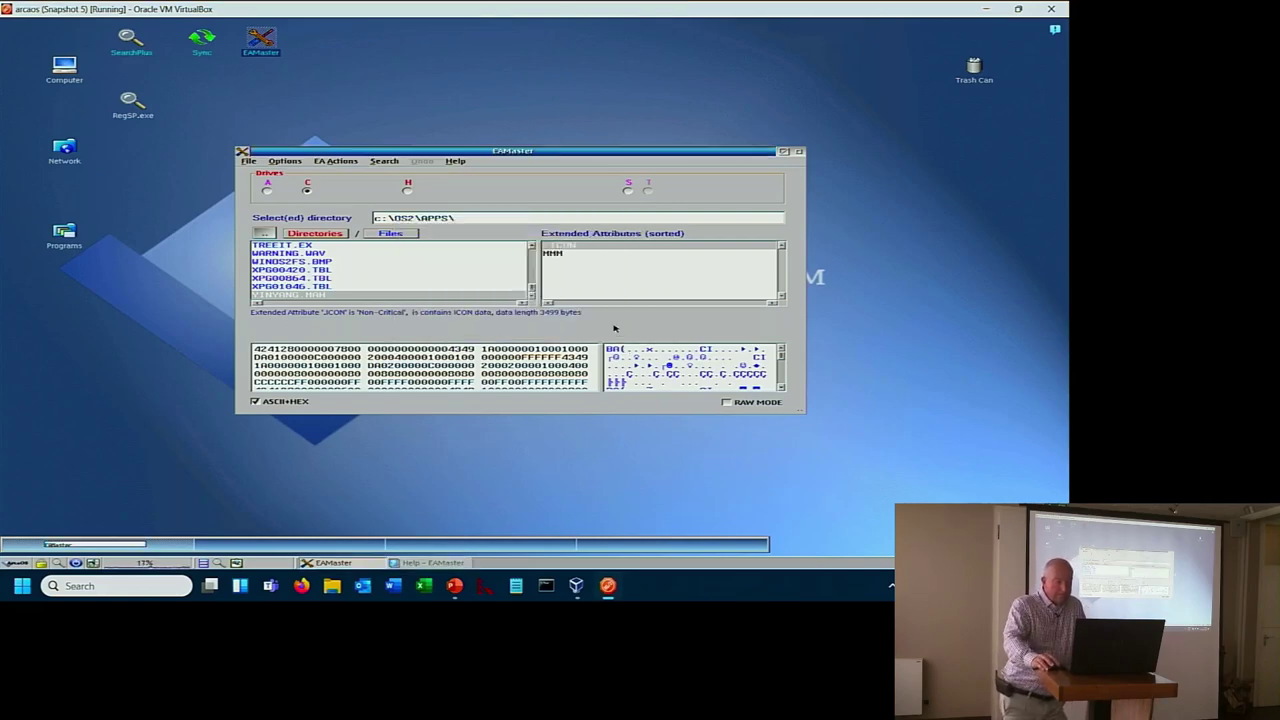
- Start creating a new extended attribute on YINYANG.MAH and name it XXX
{"action": "left_click", "coordinate": [351, 163]}
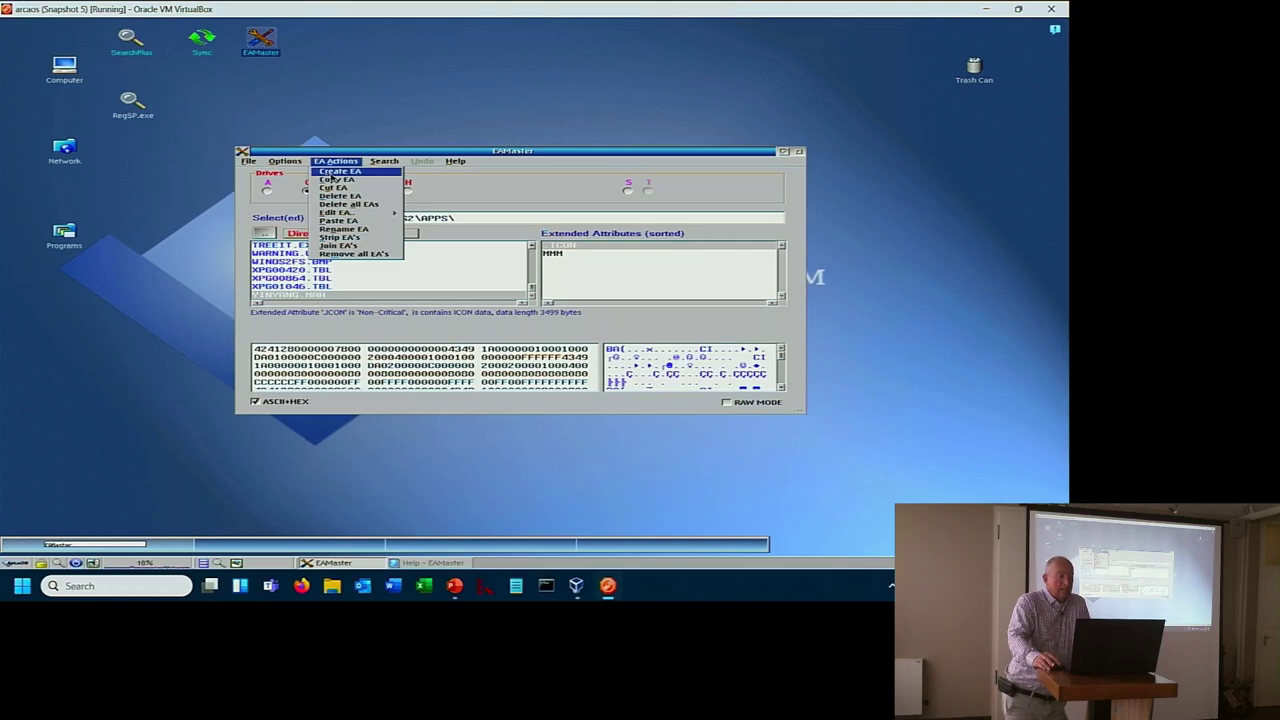
{"action": "left_click", "coordinate": [332, 174]}
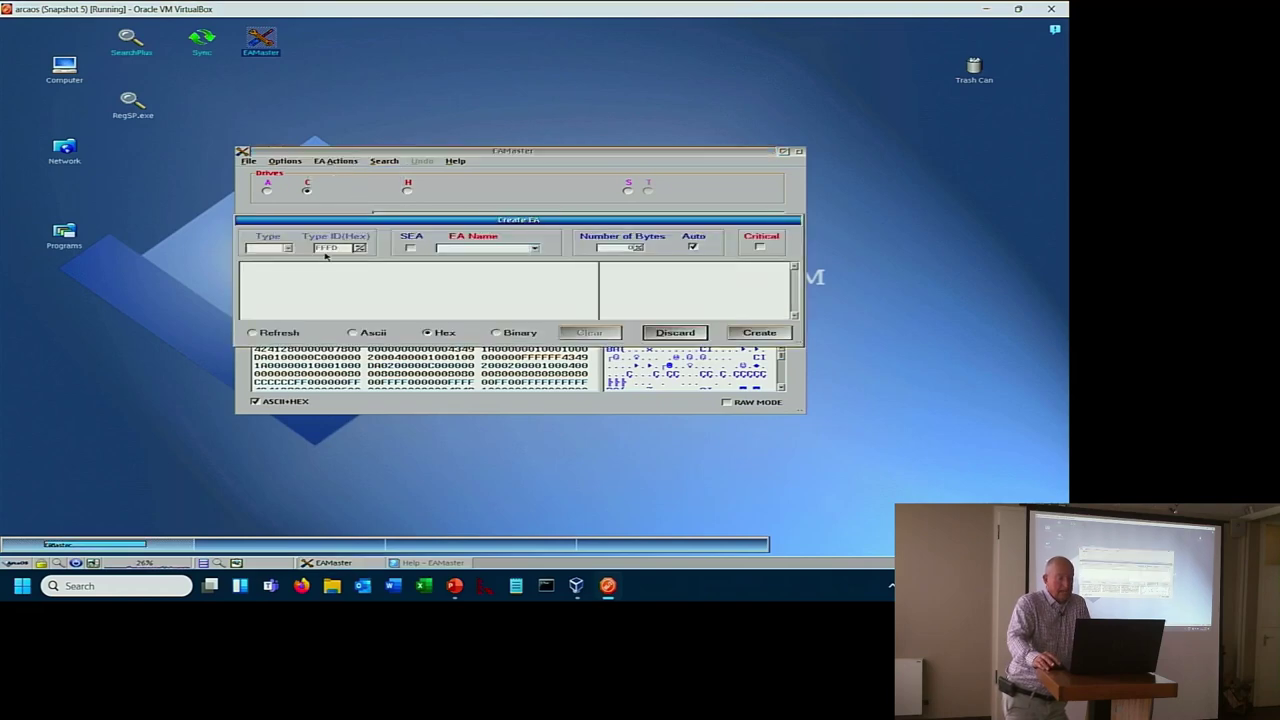
{"action": "left_click", "coordinate": [535, 248]}
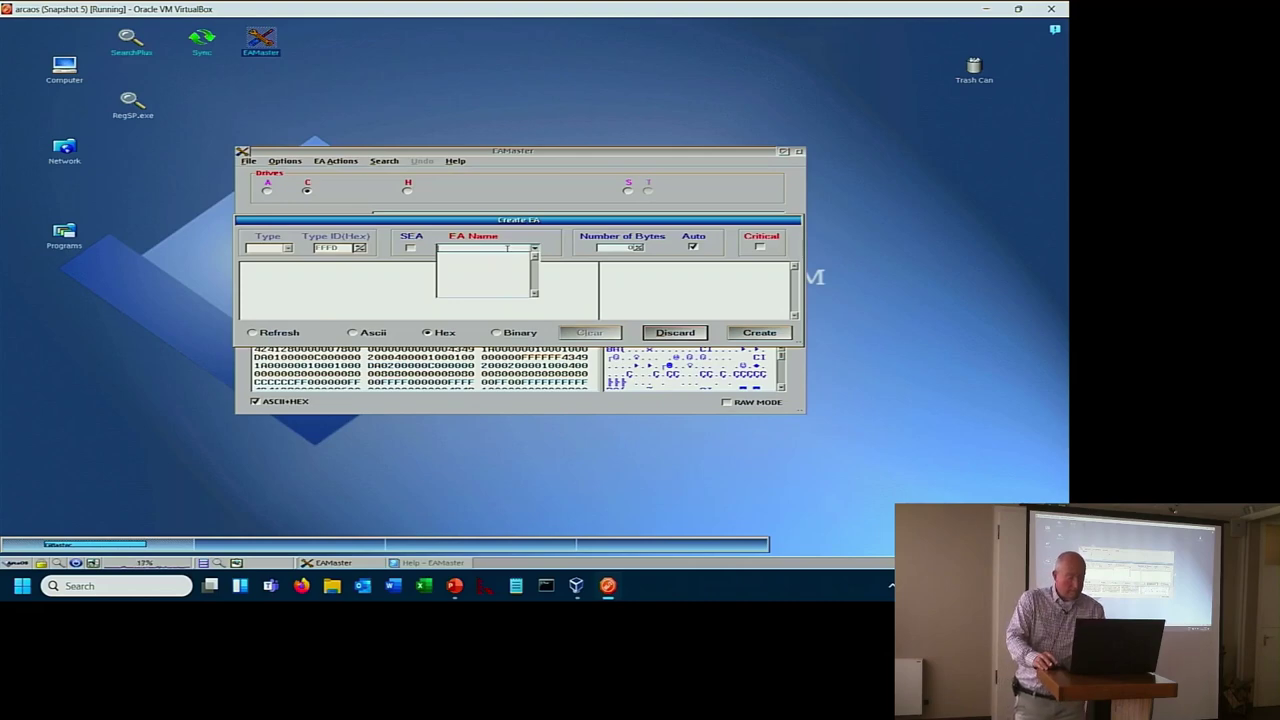
{"action": "left_click", "coordinate": [501, 242]}
{"action": "key", "text": "Return"}
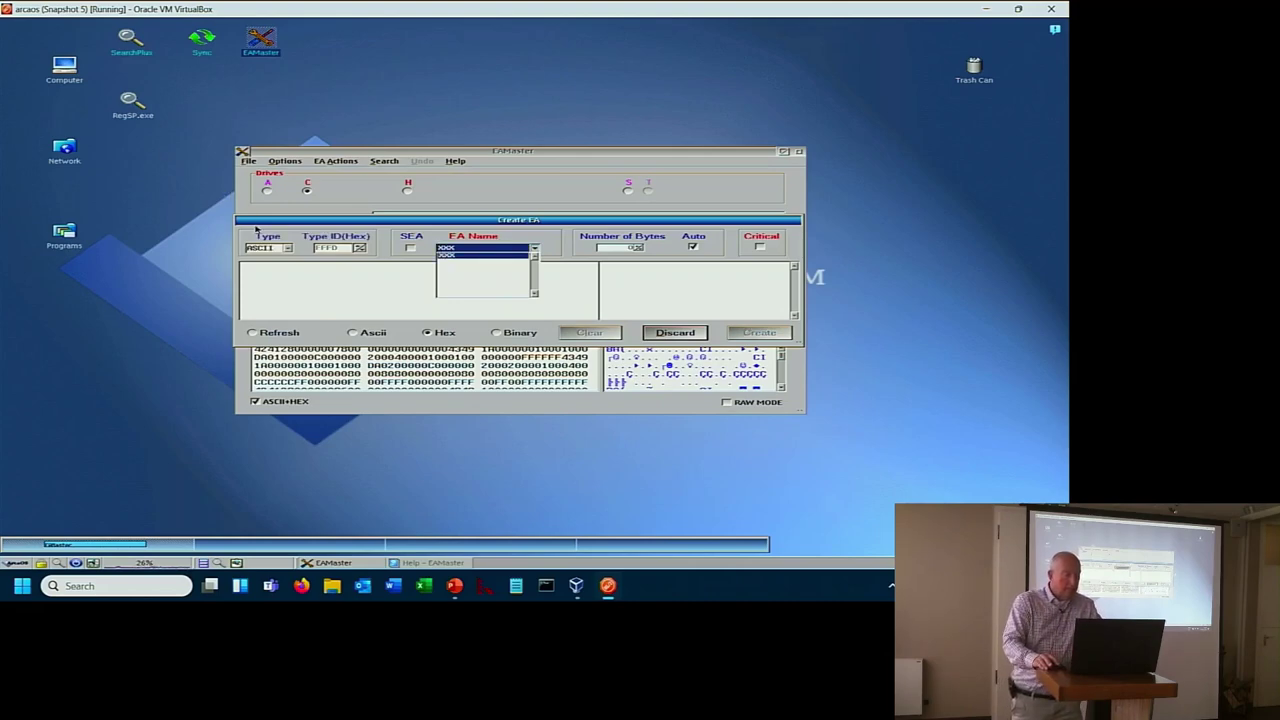
- Set the XXX attribute's type to MVMT and its number of EAs to 4
{"action": "left_click", "coordinate": [287, 249]}
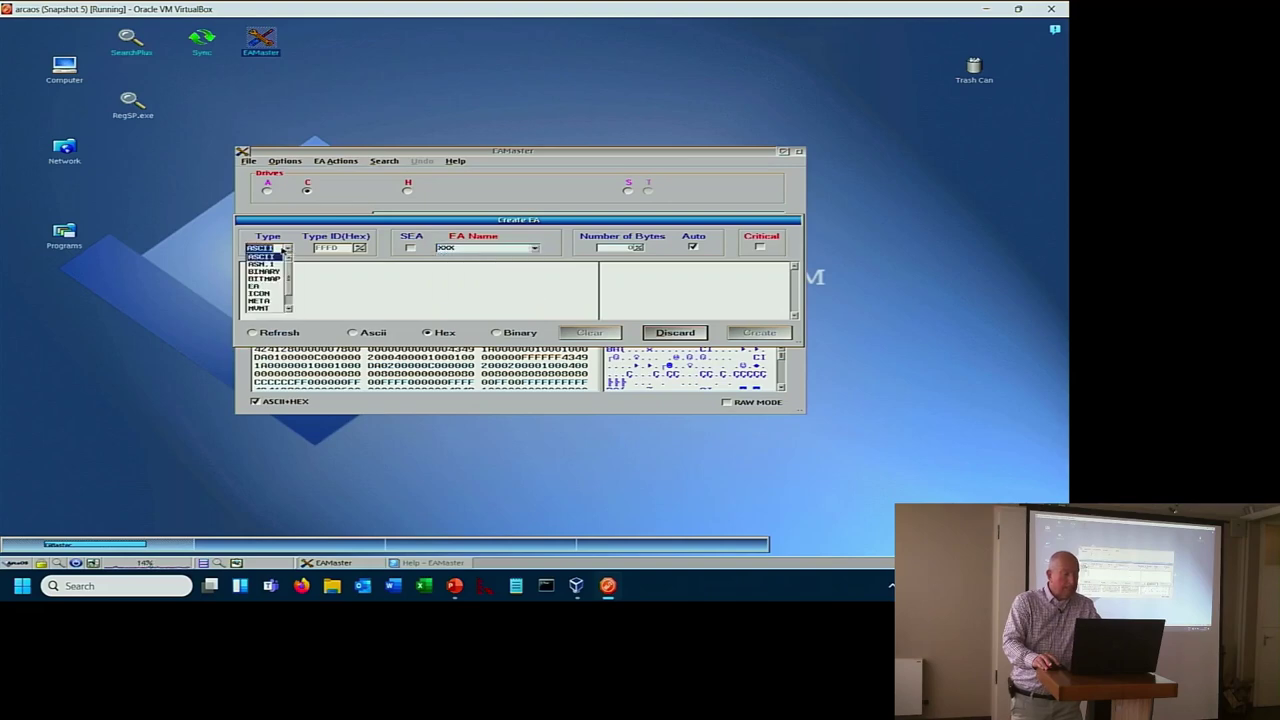
{"action": "left_click", "coordinate": [263, 307]}
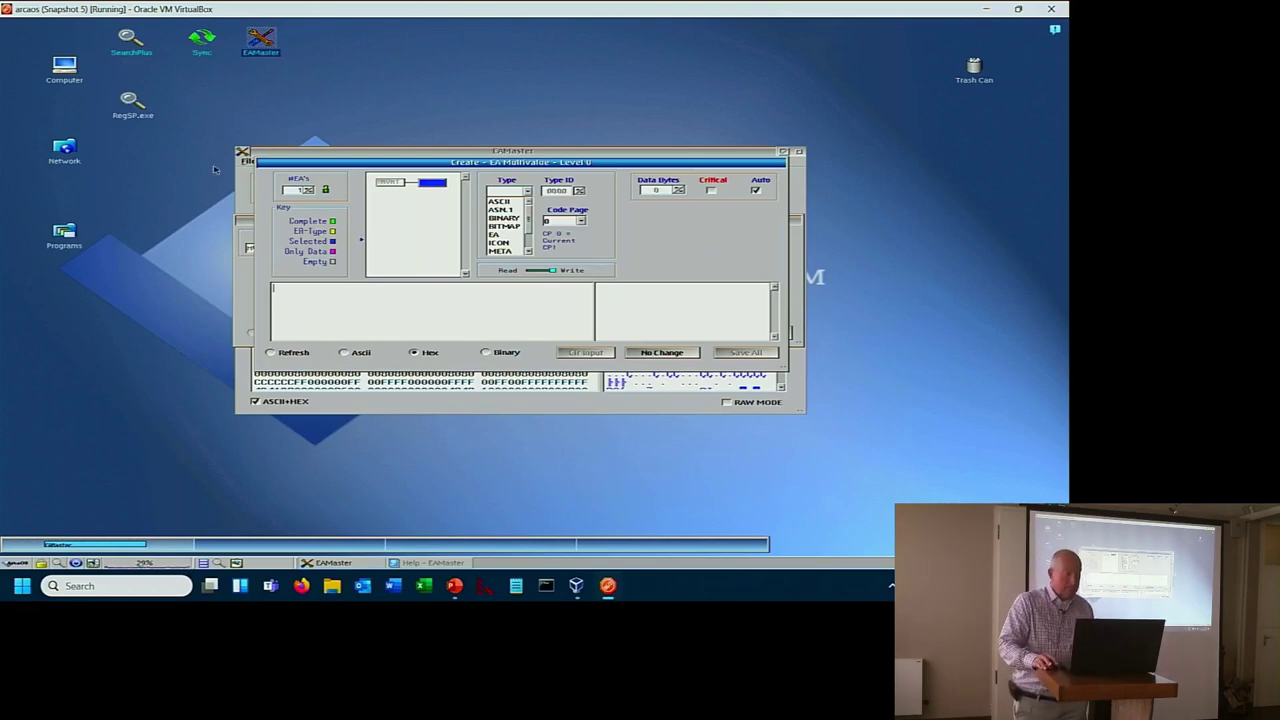
{"action": "left_click", "coordinate": [308, 189]}
{"action": "left_click", "coordinate": [308, 189]}
{"action": "left_click", "coordinate": [308, 189]}
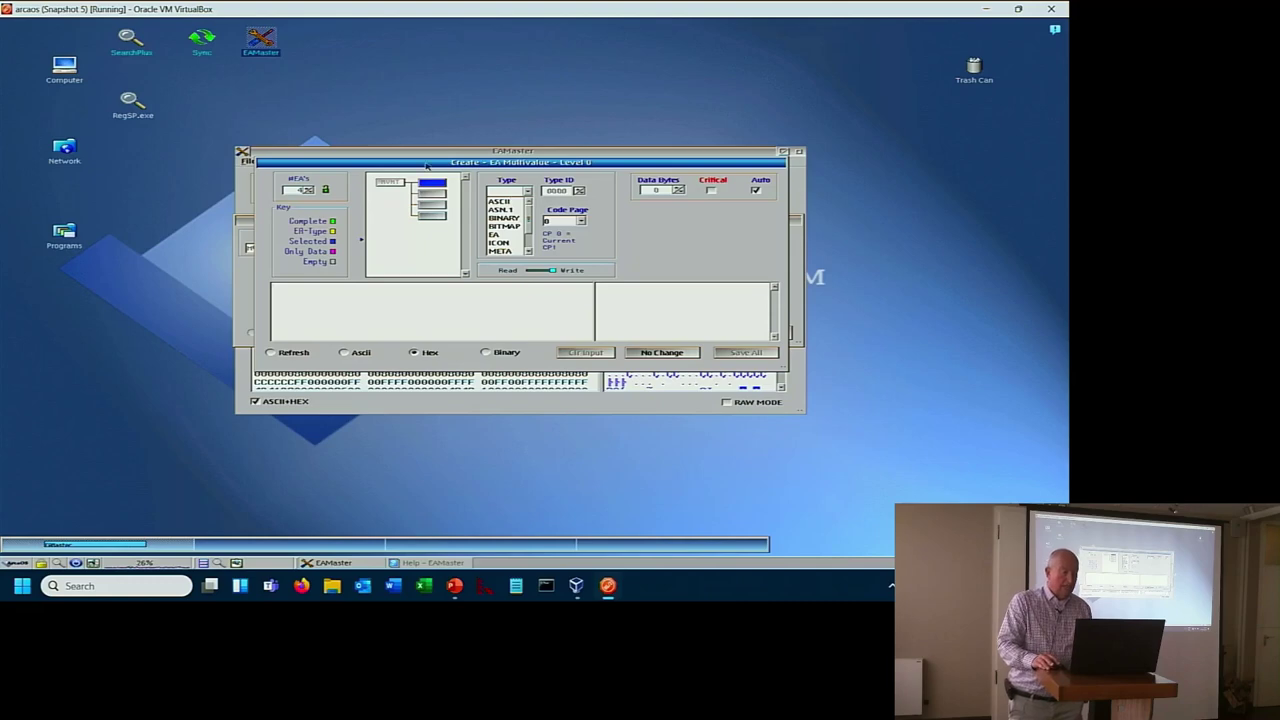
- Set the types of the first three EAs in the multivalue attribute to ASN.1, BINARY and BITMAP
{"action": "left_click", "coordinate": [506, 209]}
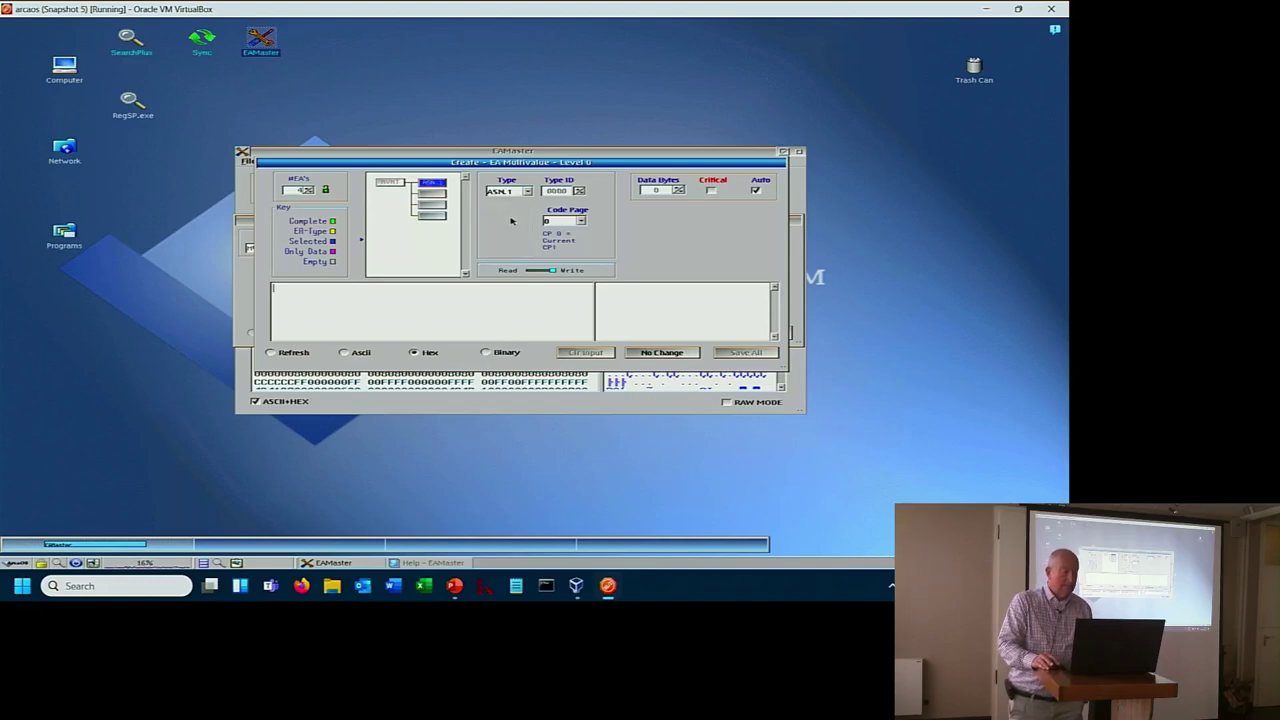
{"action": "left_click", "coordinate": [438, 195]}
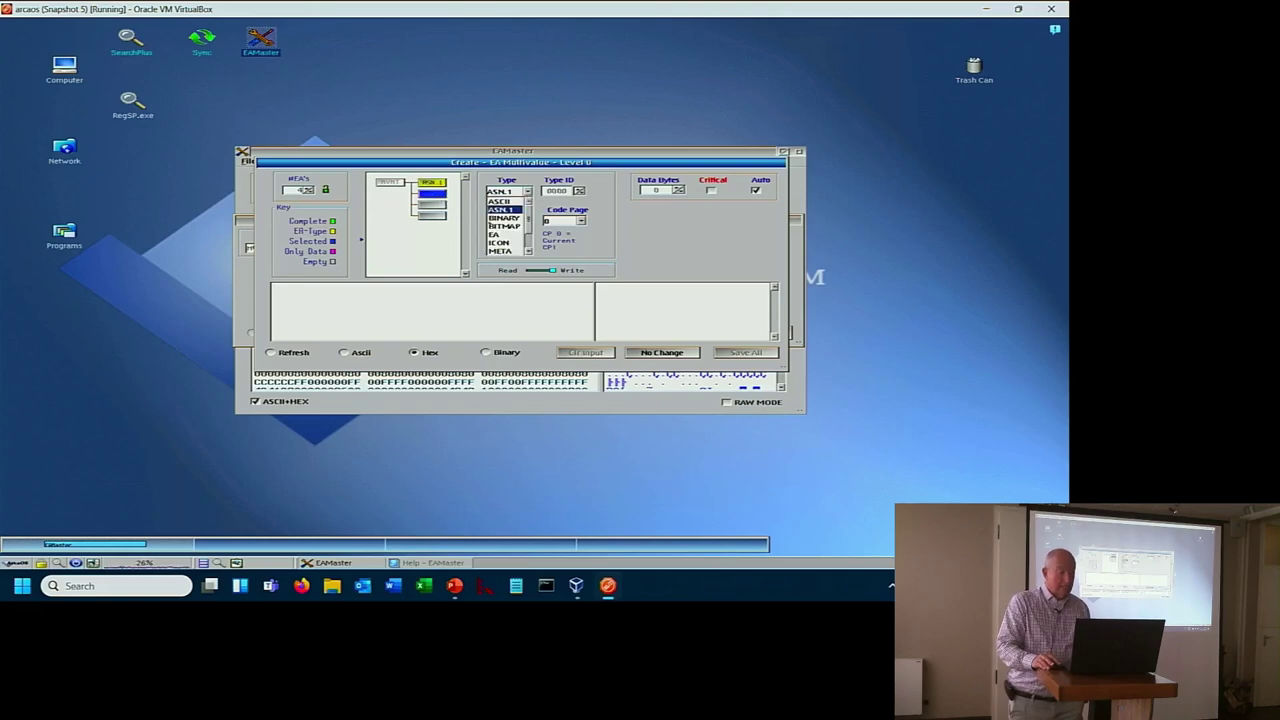
{"action": "left_click", "coordinate": [502, 219]}
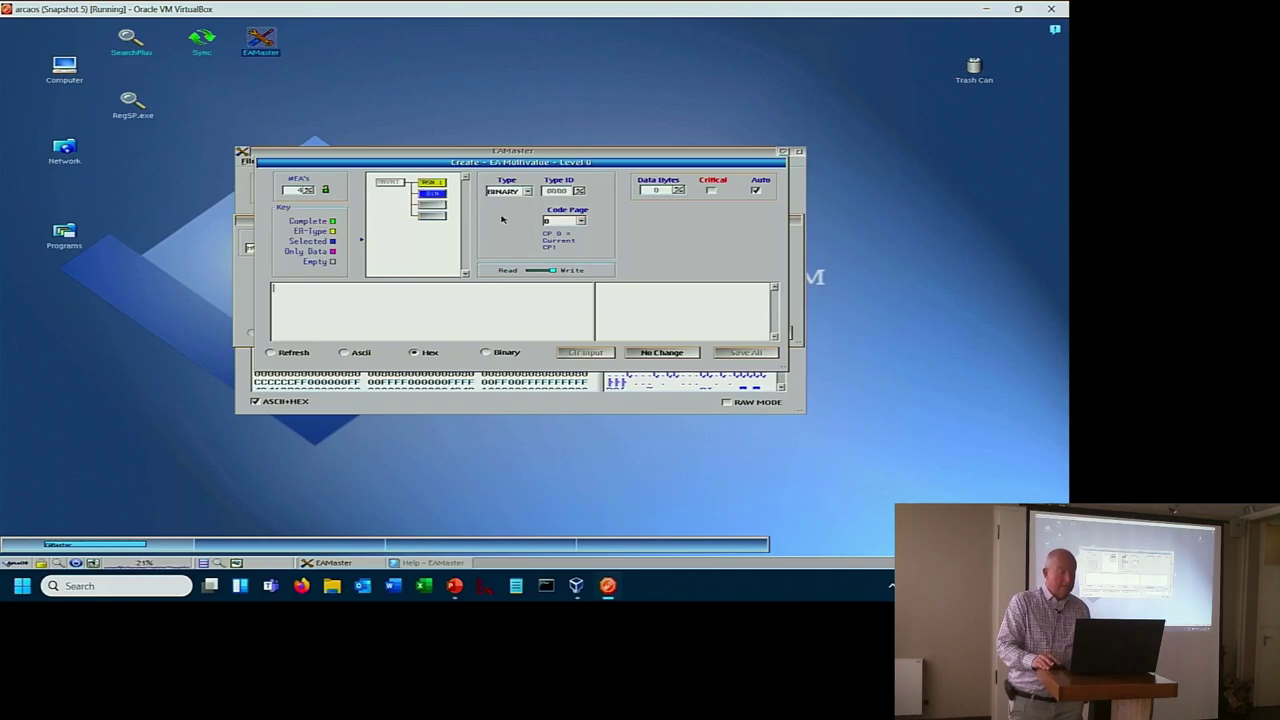
{"action": "left_click", "coordinate": [432, 205]}
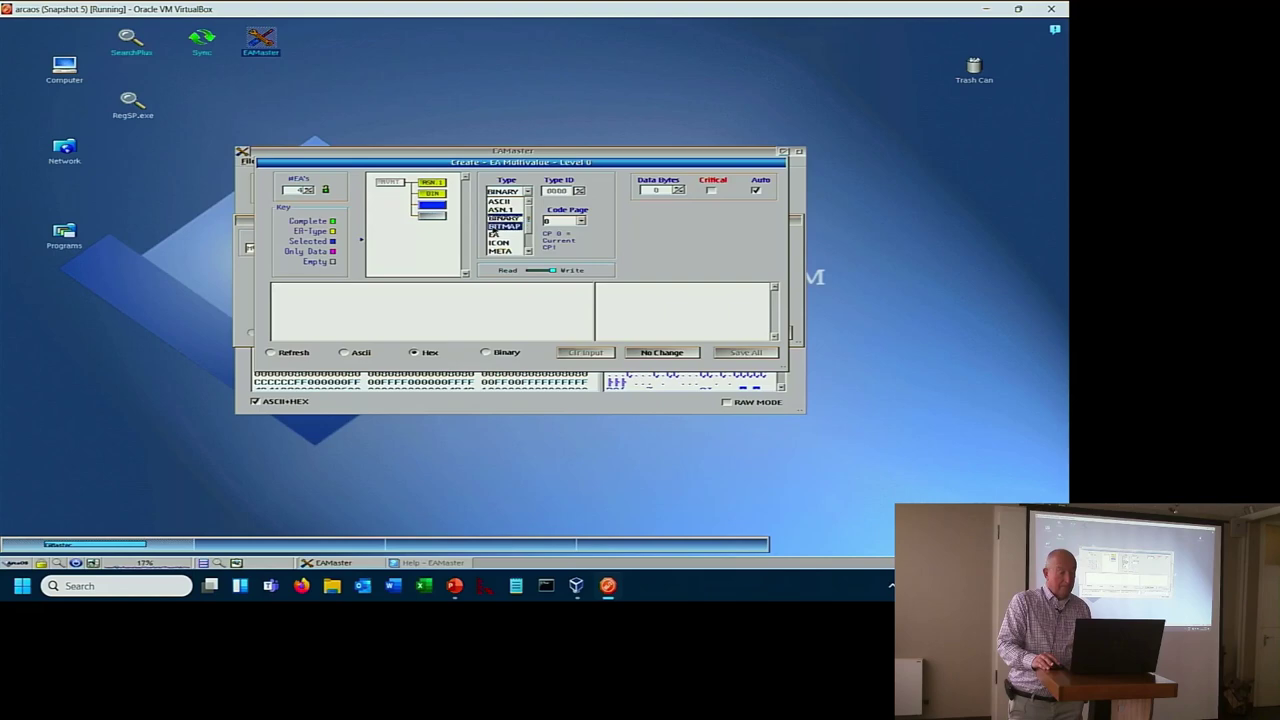
{"action": "left_click", "coordinate": [500, 226]}
- Set the fourth EA's type to MVMT, move its sublevel window aside, and clear that level
{"action": "left_click", "coordinate": [436, 216]}
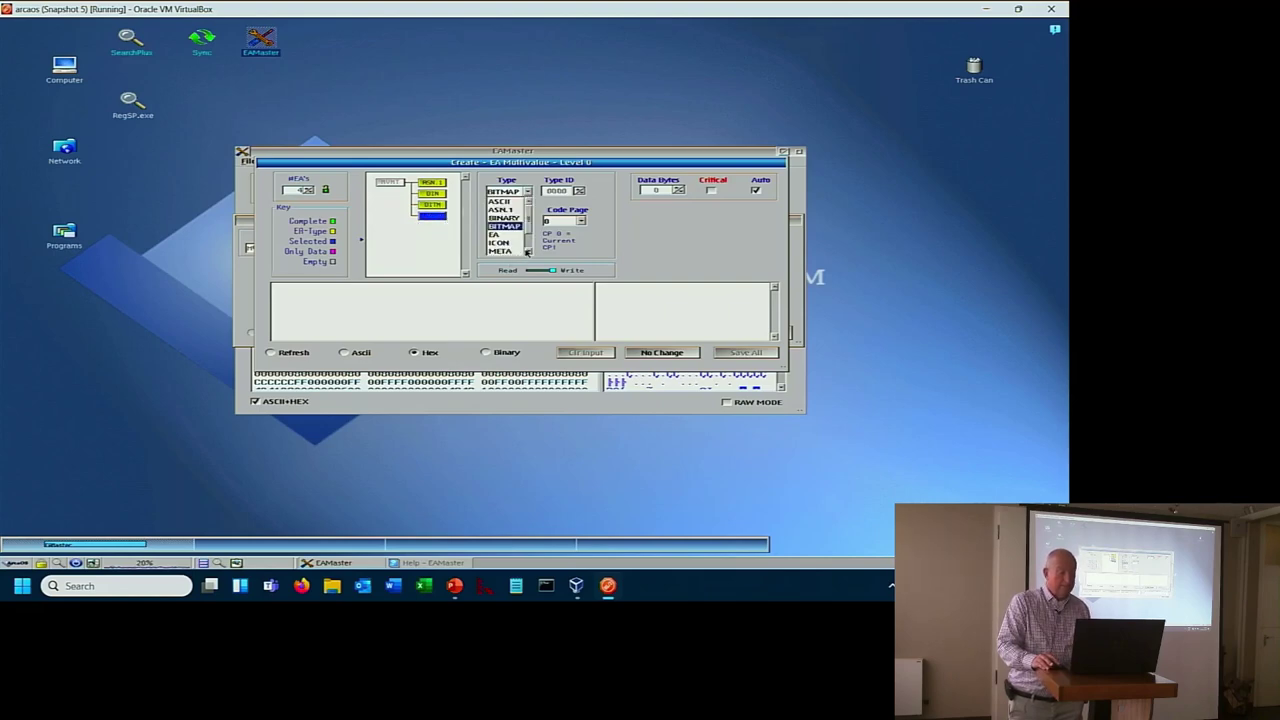
{"action": "scroll", "coordinate": [522, 252], "scroll_direction": "down", "scroll_amount": 2}
{"action": "left_click", "coordinate": [517, 245]}
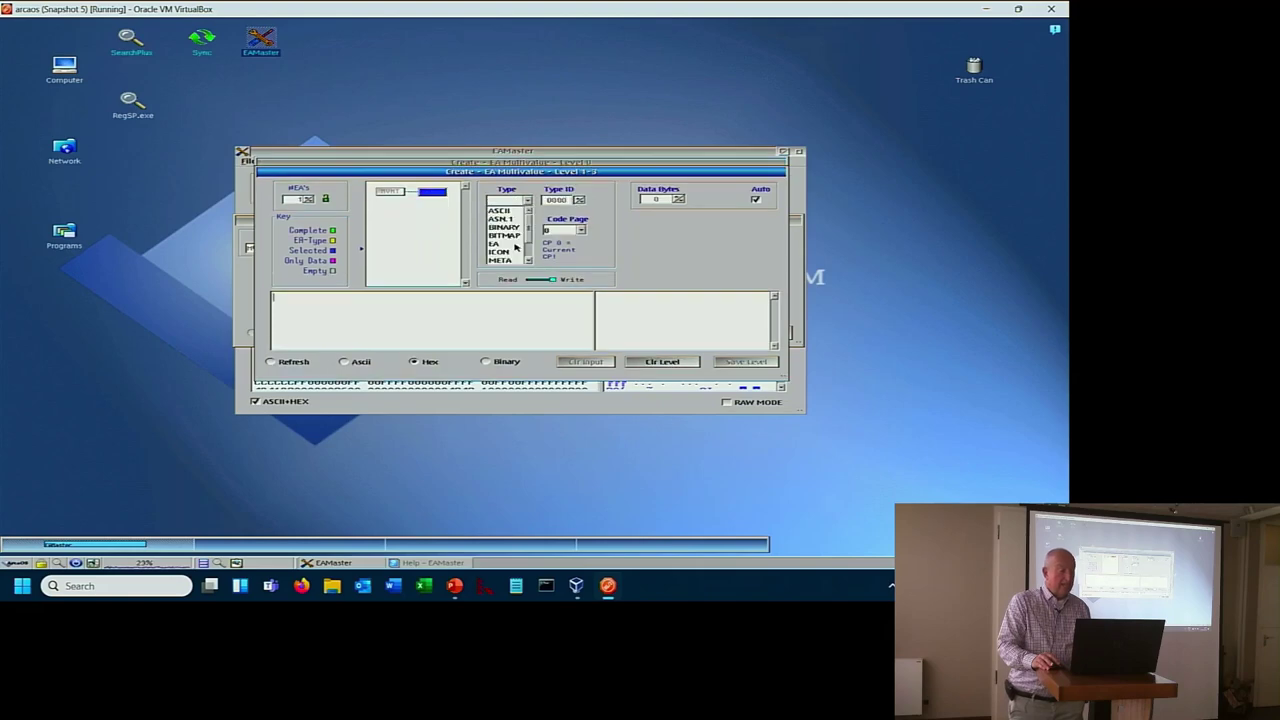
{"action": "left_click_drag", "start_coordinate": [490, 172], "coordinate": [679, 289]}
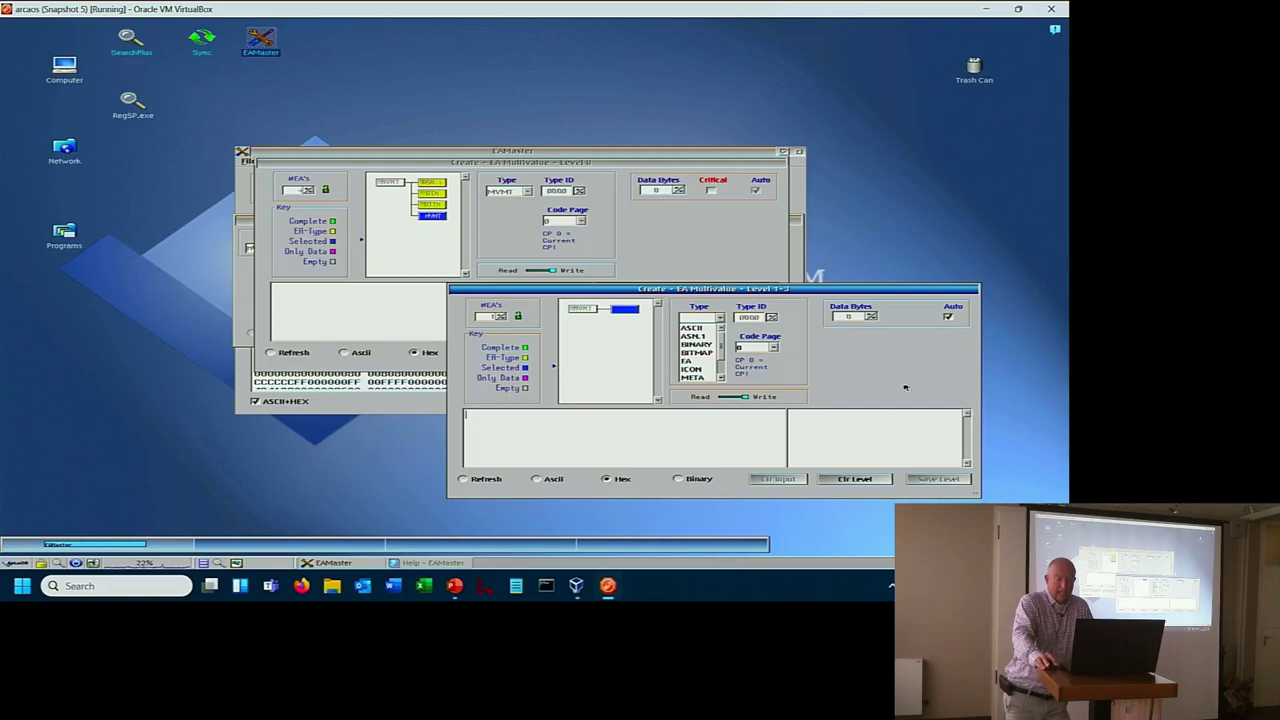
{"action": "left_click", "coordinate": [843, 478]}
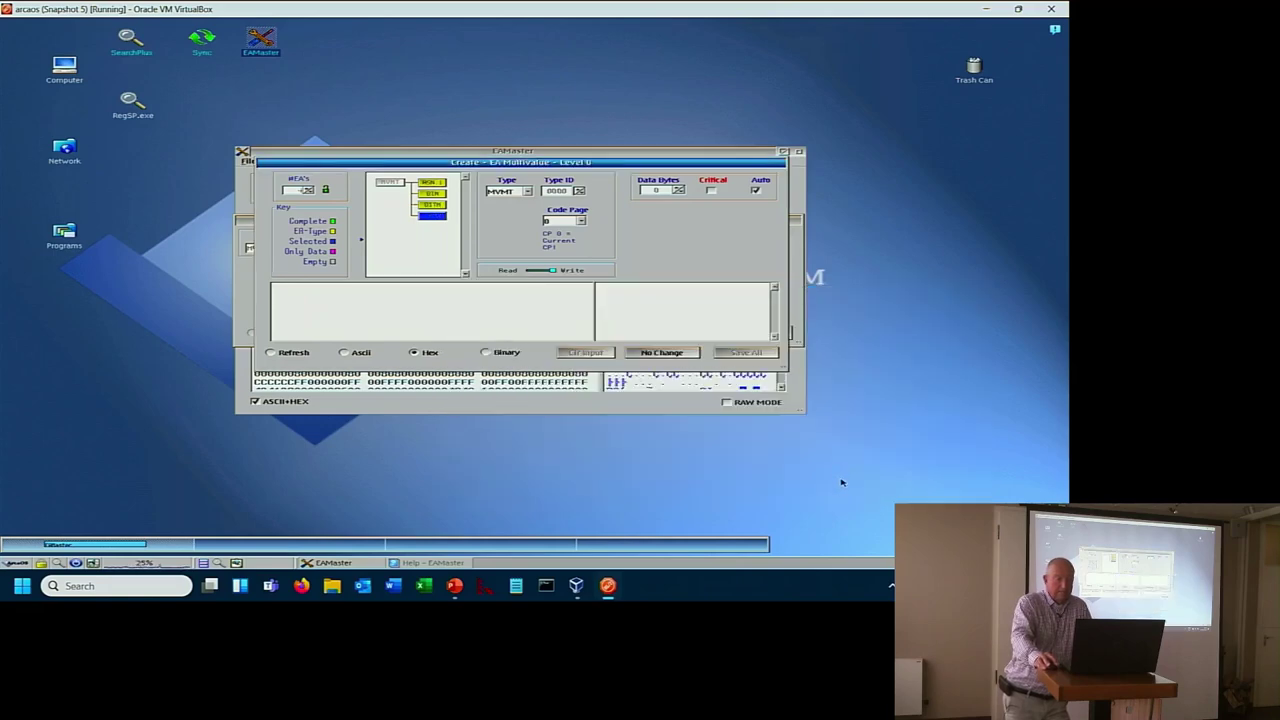
- Change the third EA's type to MVST and move its Level 1-2 window clear of the Level 0 window
{"action": "left_click", "coordinate": [425, 207]}
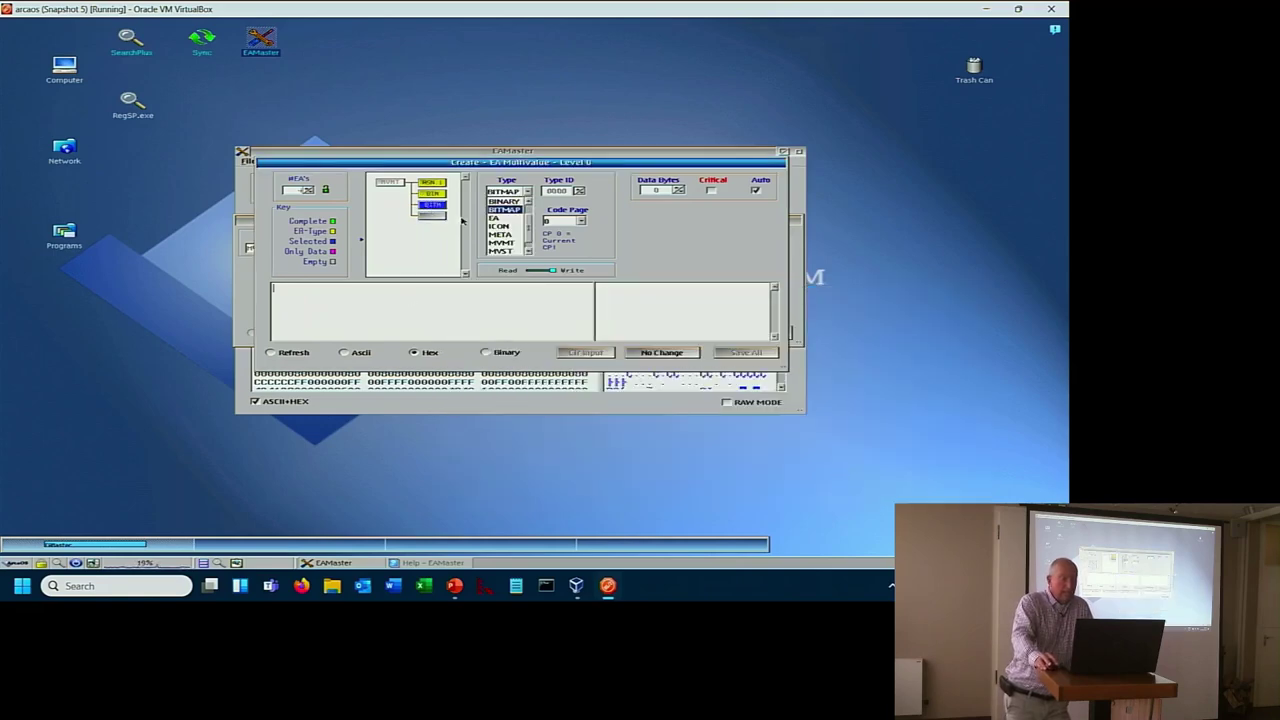
{"action": "left_click", "coordinate": [509, 252]}
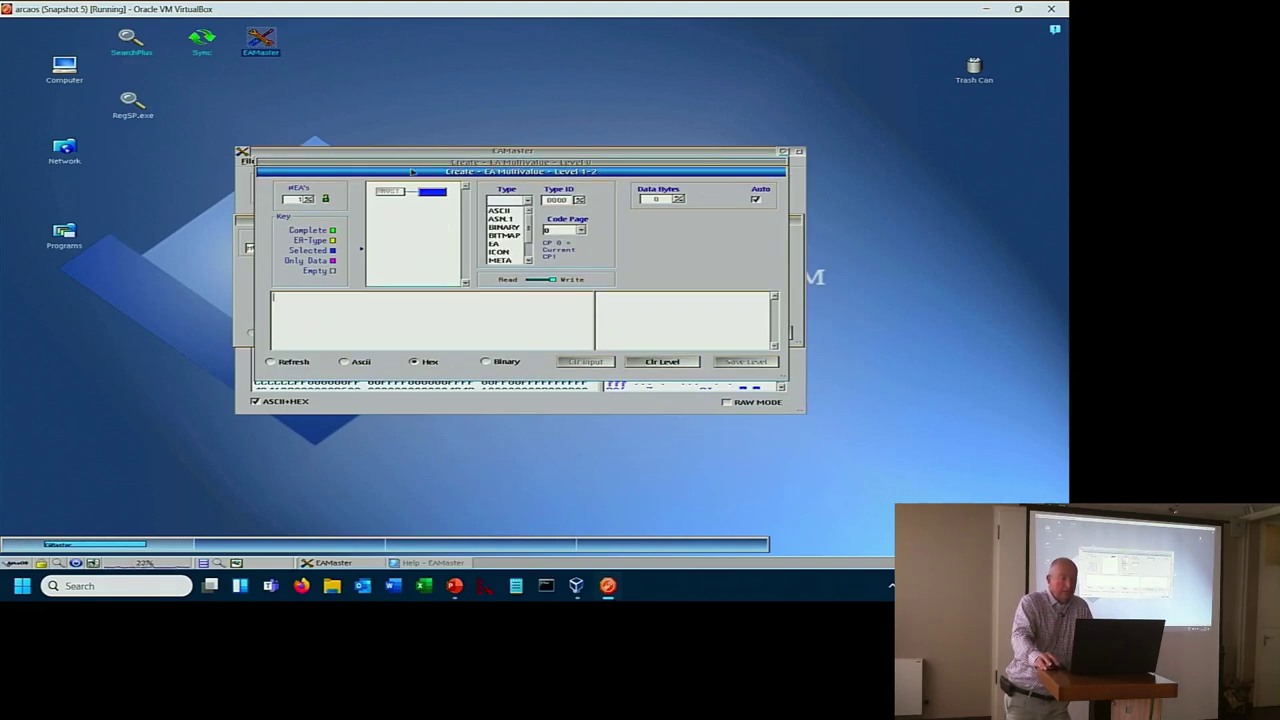
{"action": "left_click_drag", "start_coordinate": [411, 172], "coordinate": [612, 250]}
{"action": "left_click", "coordinate": [437, 216]}
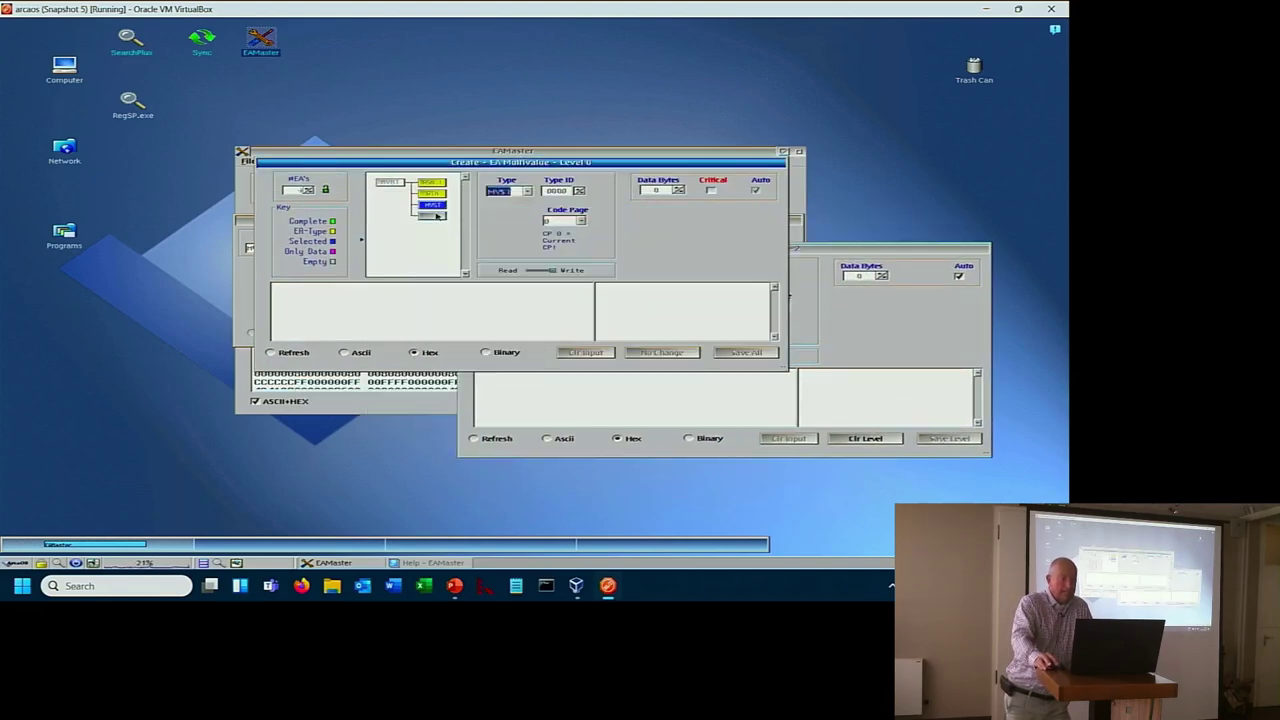
{"action": "left_click", "coordinate": [920, 352]}
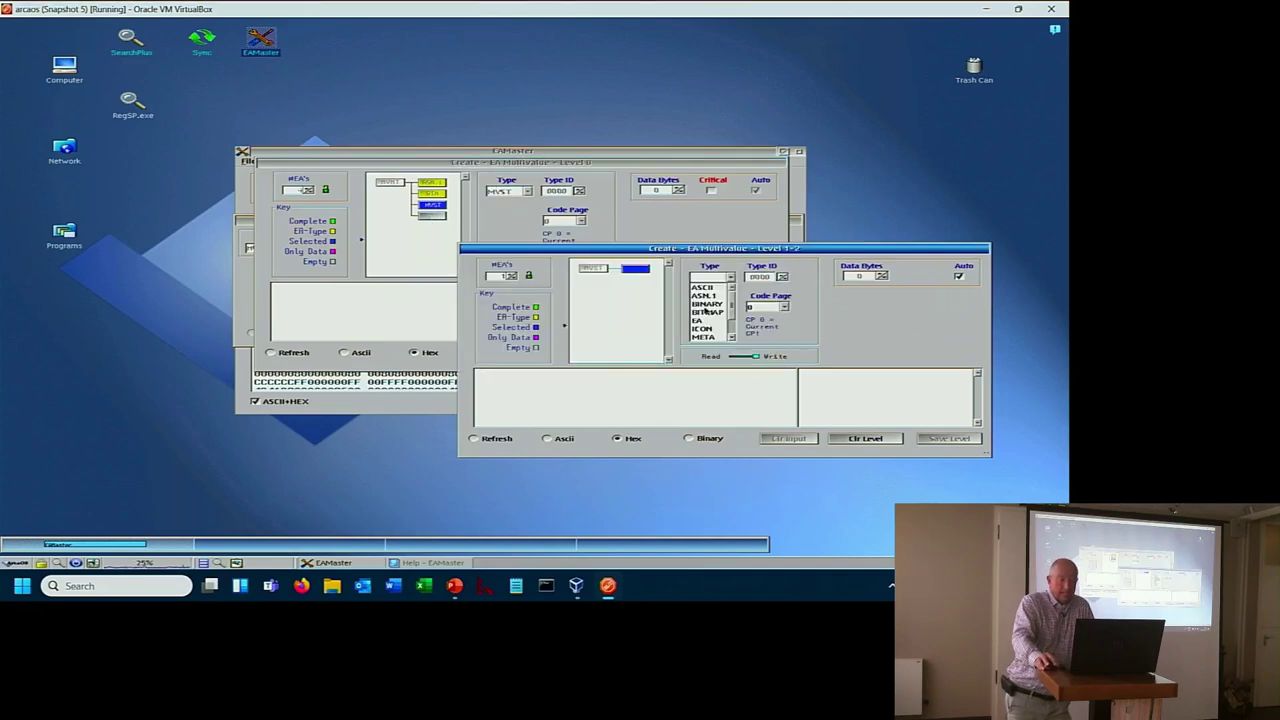
- Give the MVST sublevel's EA the type ASCII with the ASCII data "aa", and save the level
{"action": "left_click", "coordinate": [700, 288]}
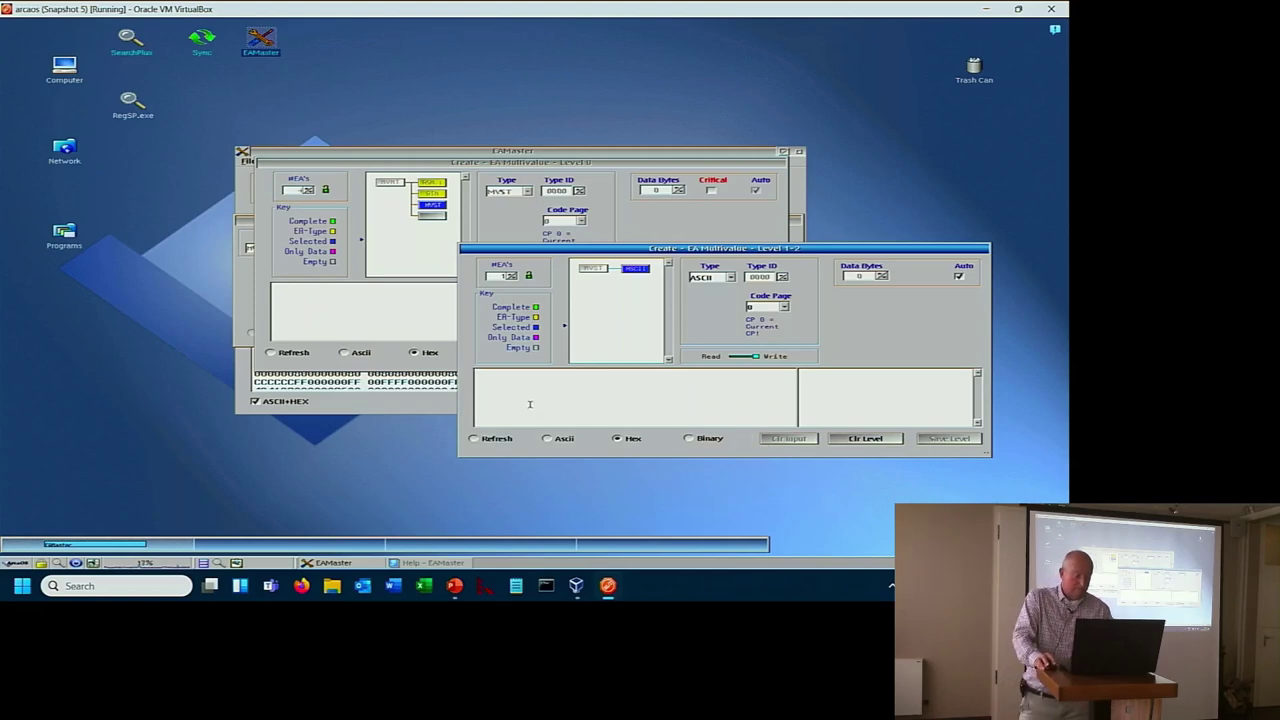
{"action": "left_click", "coordinate": [547, 438]}
{"action": "type", "text": "aa"}
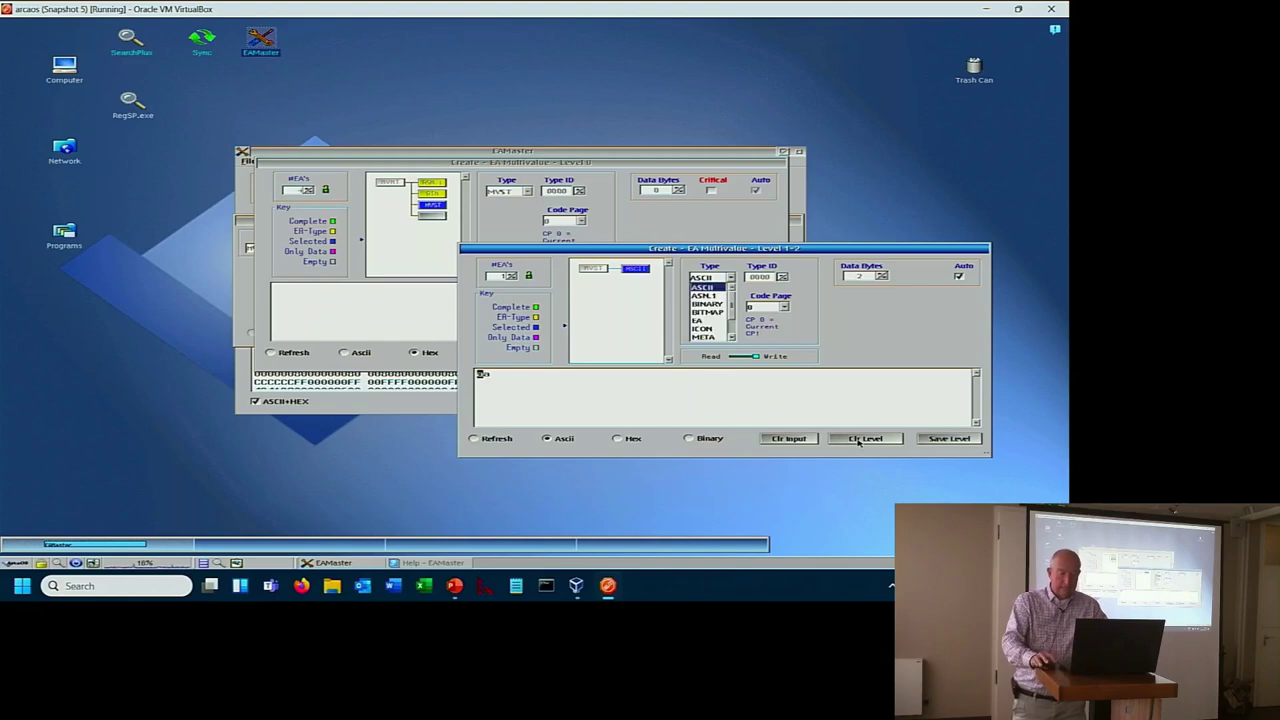
{"action": "left_click", "coordinate": [945, 438]}
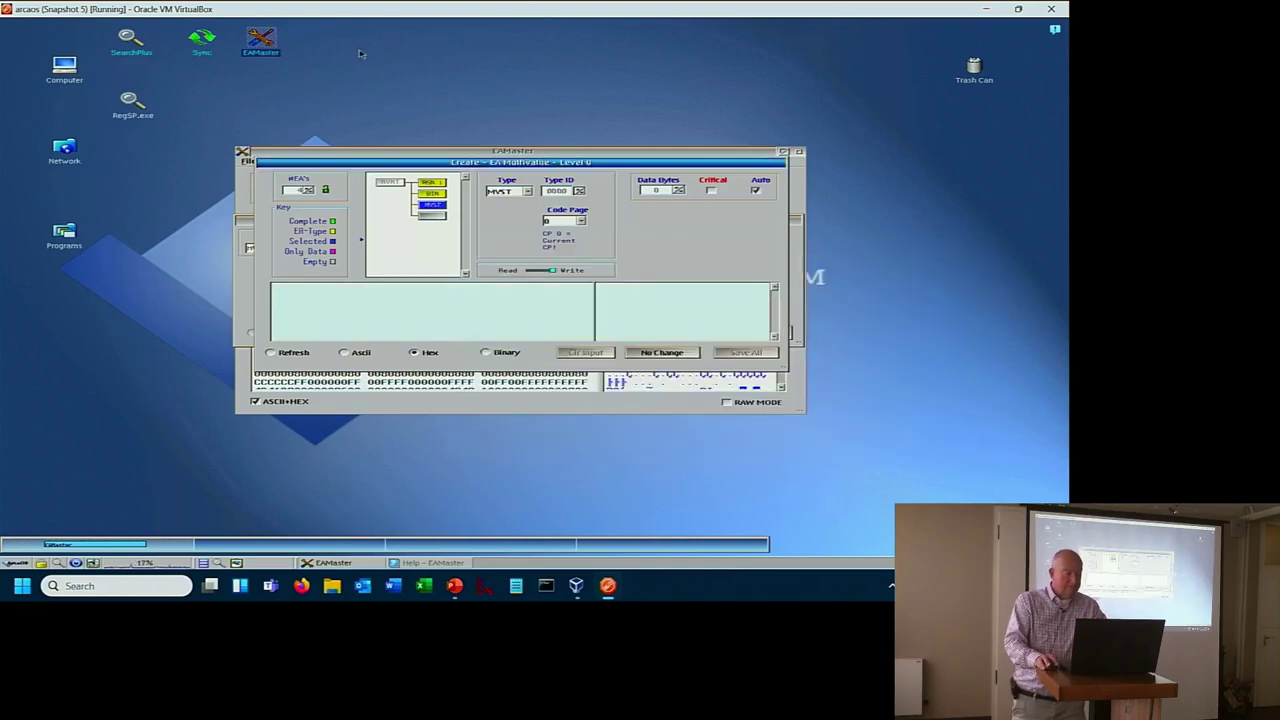
- Reopen the third EA's MVST level and increase its number of EAs to 4, all of type ASCII
{"action": "left_click", "coordinate": [428, 224]}
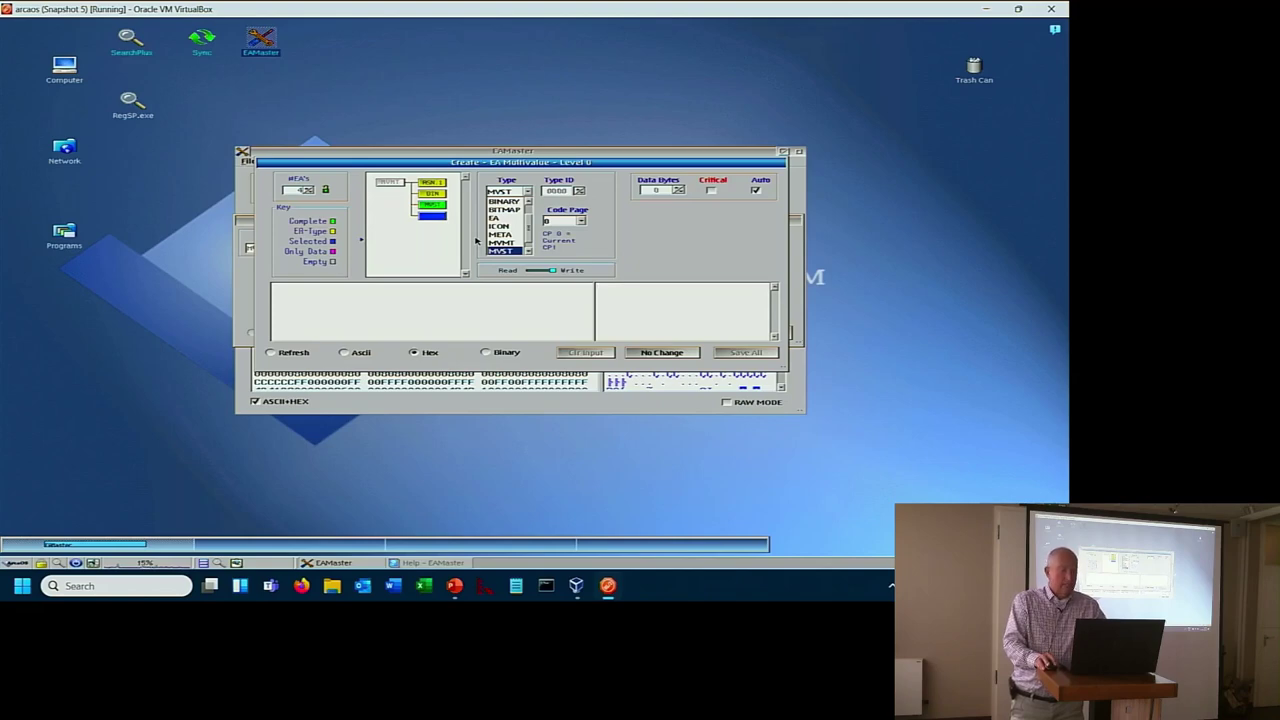
{"action": "double_click", "coordinate": [421, 203]}
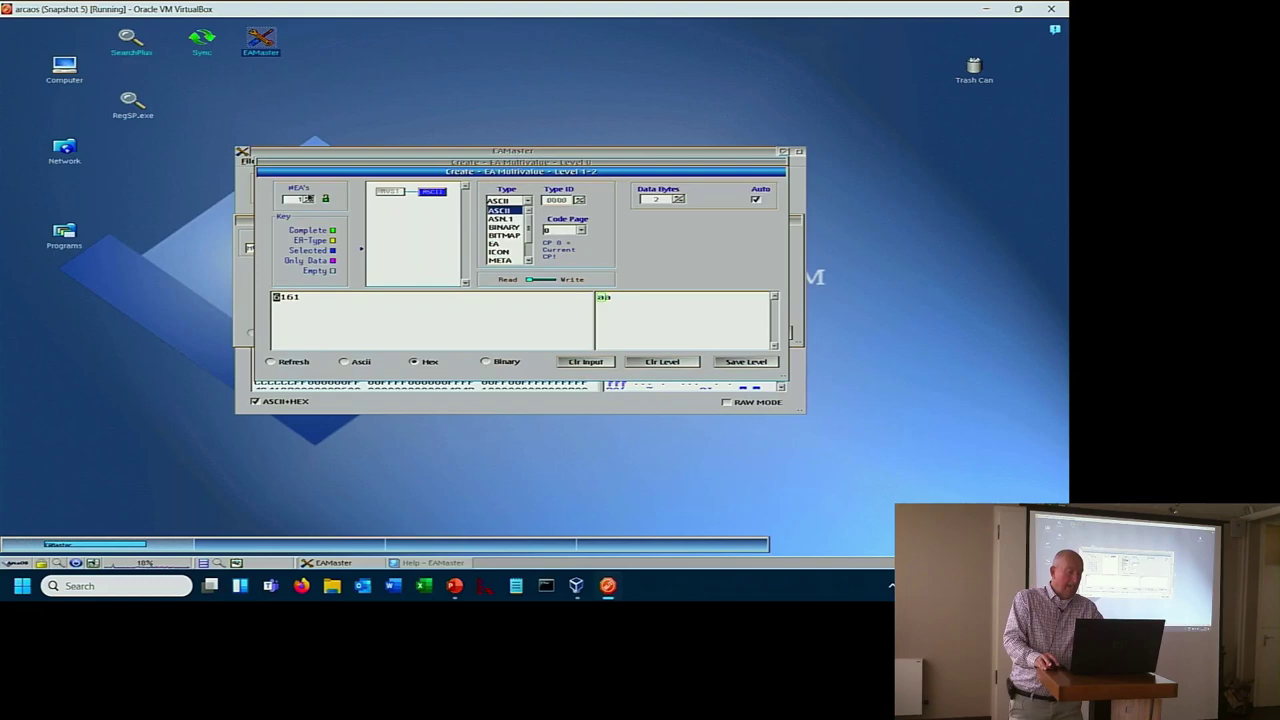
{"action": "left_click", "coordinate": [308, 199]}
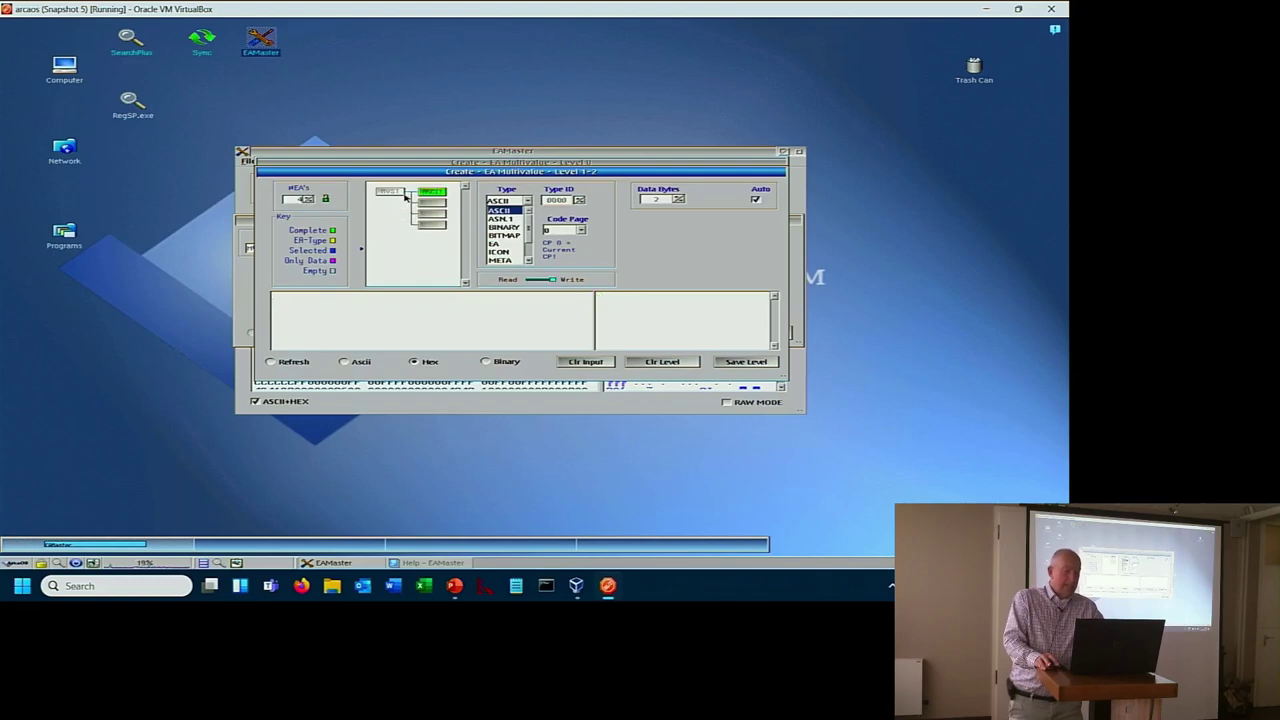
{"action": "left_click", "coordinate": [500, 210]}
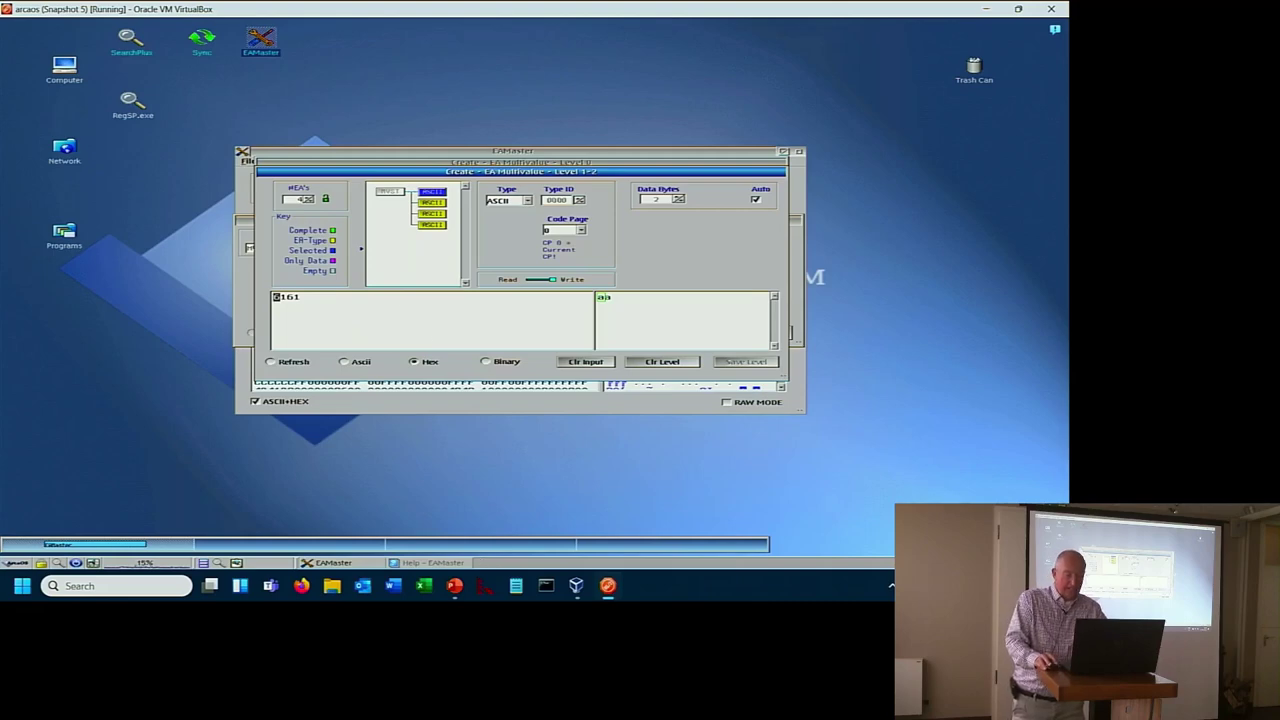
- Leave the sublevel and the multivalue creation without saving the XXX attribute
{"action": "key", "text": "Escape"}
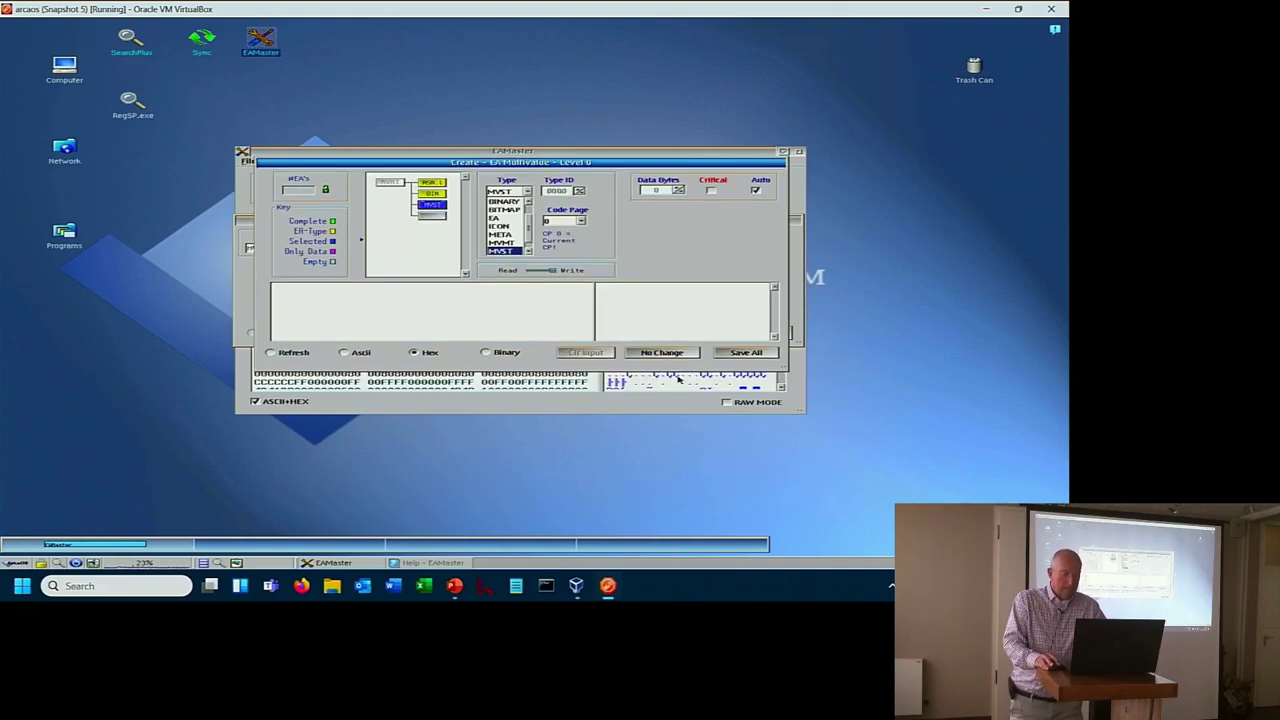
{"action": "key", "text": "Escape"}
{"action": "left_click", "coordinate": [688, 333]}
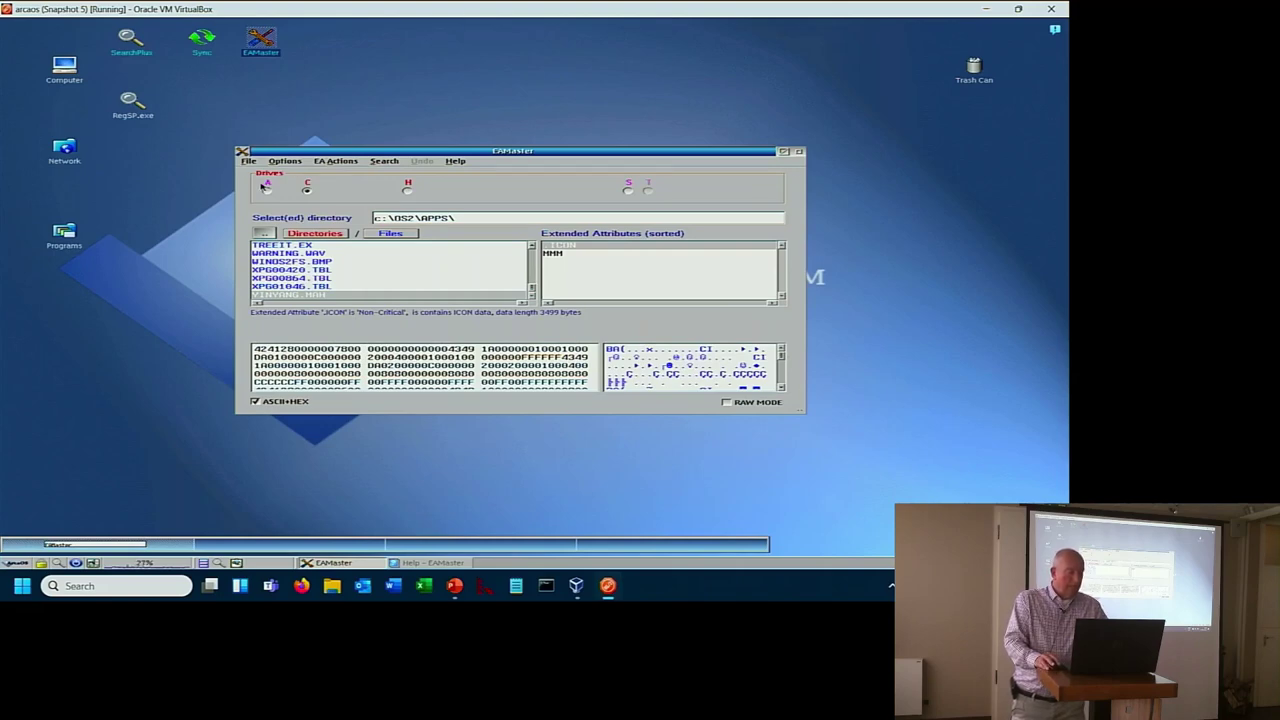
- Review the available file, option and EA action commands, and open the attribute search and cancel it
{"action": "left_click", "coordinate": [247, 161]}
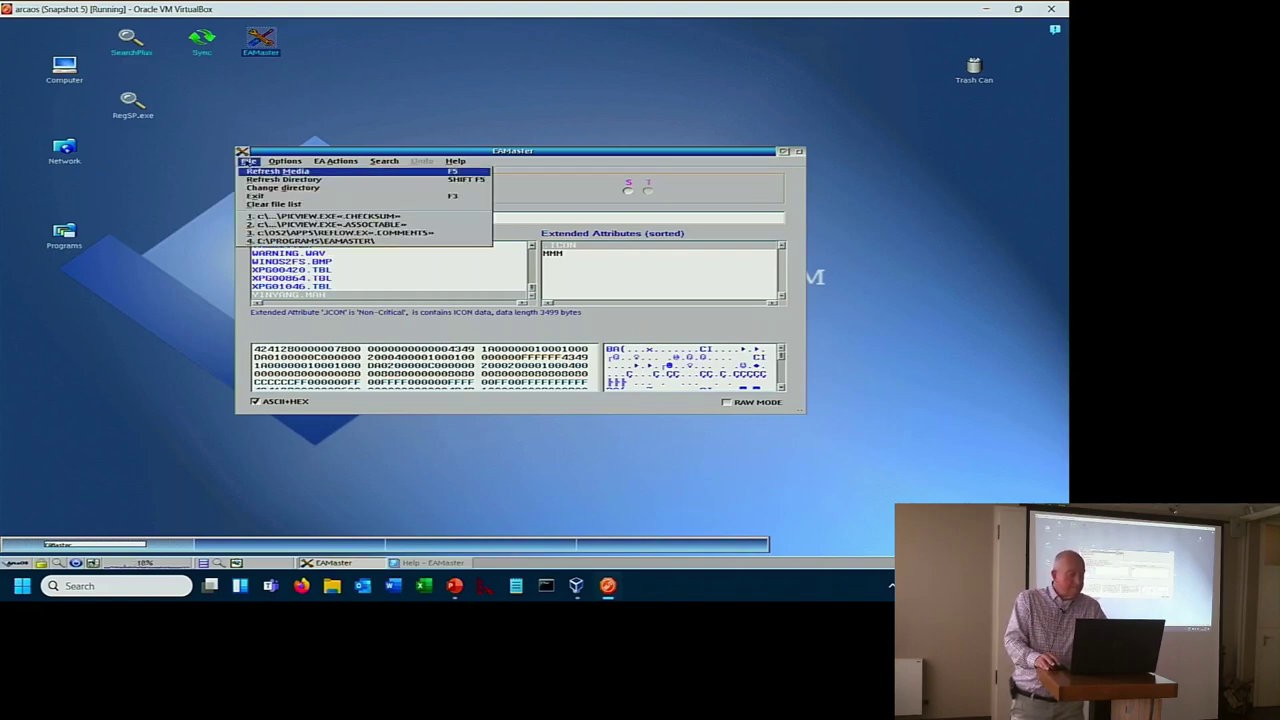
{"action": "left_click", "coordinate": [280, 162]}
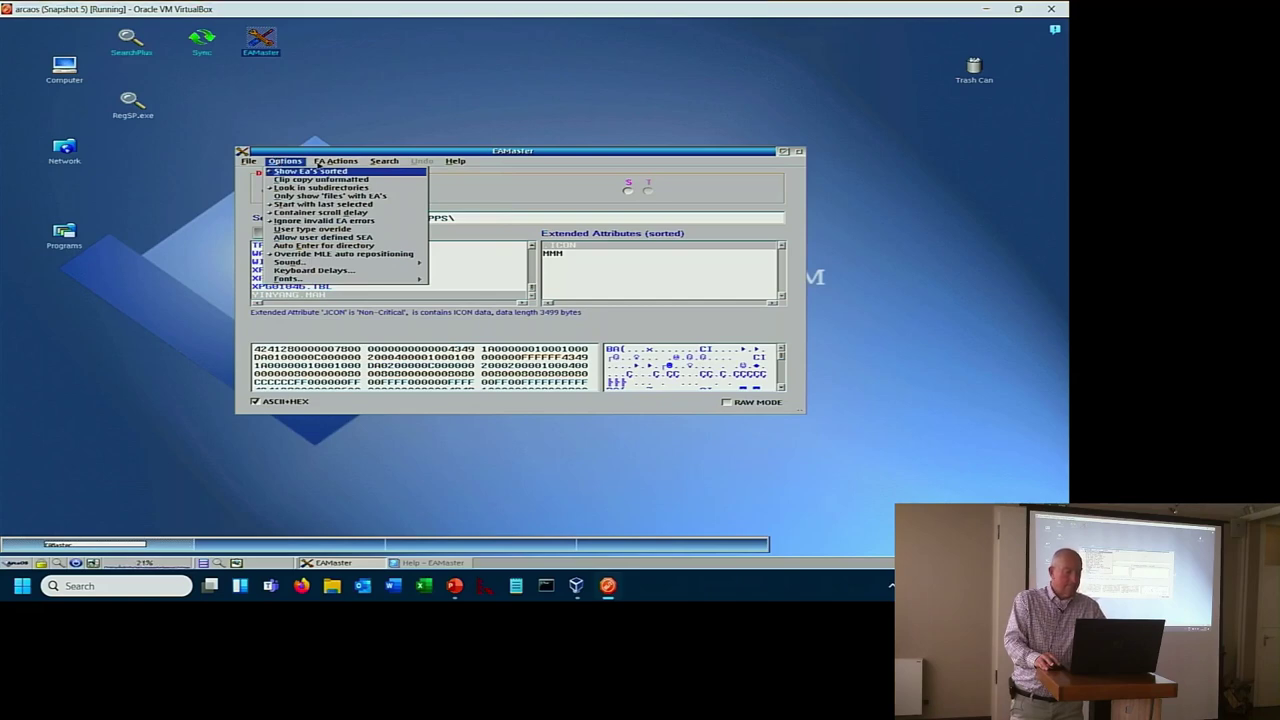
{"action": "left_click", "coordinate": [327, 162]}
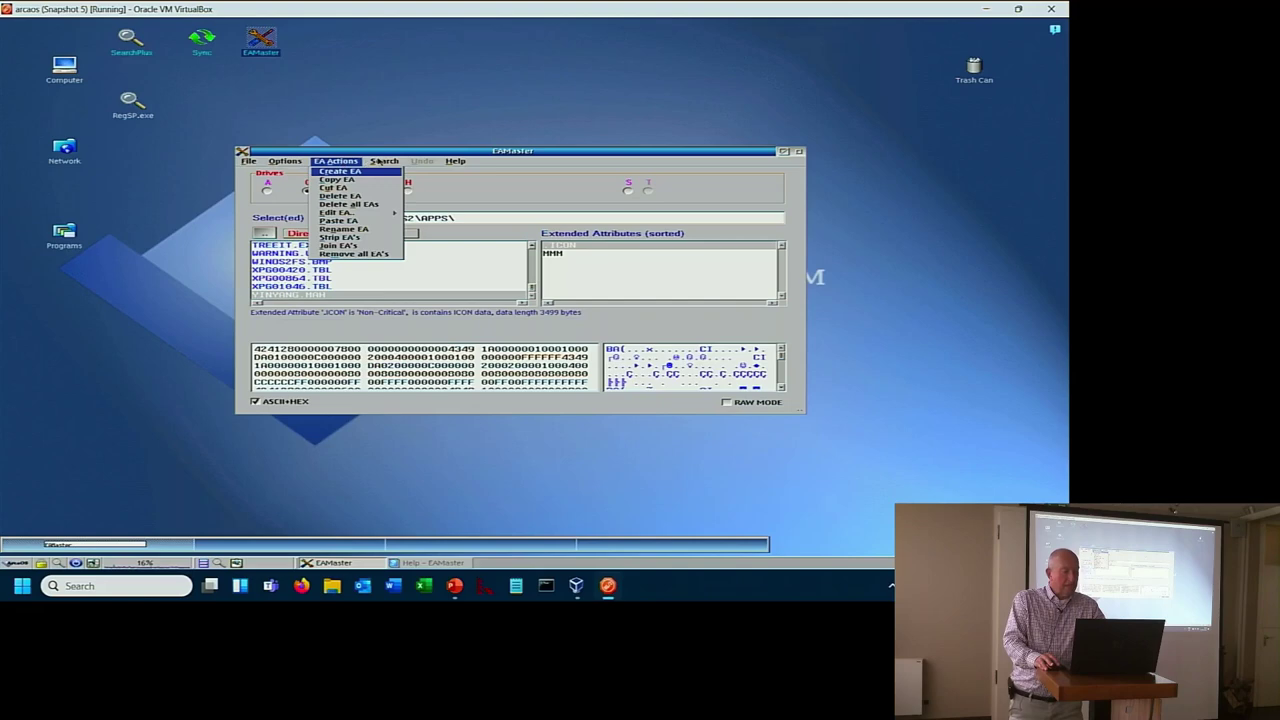
{"action": "left_click", "coordinate": [380, 162]}
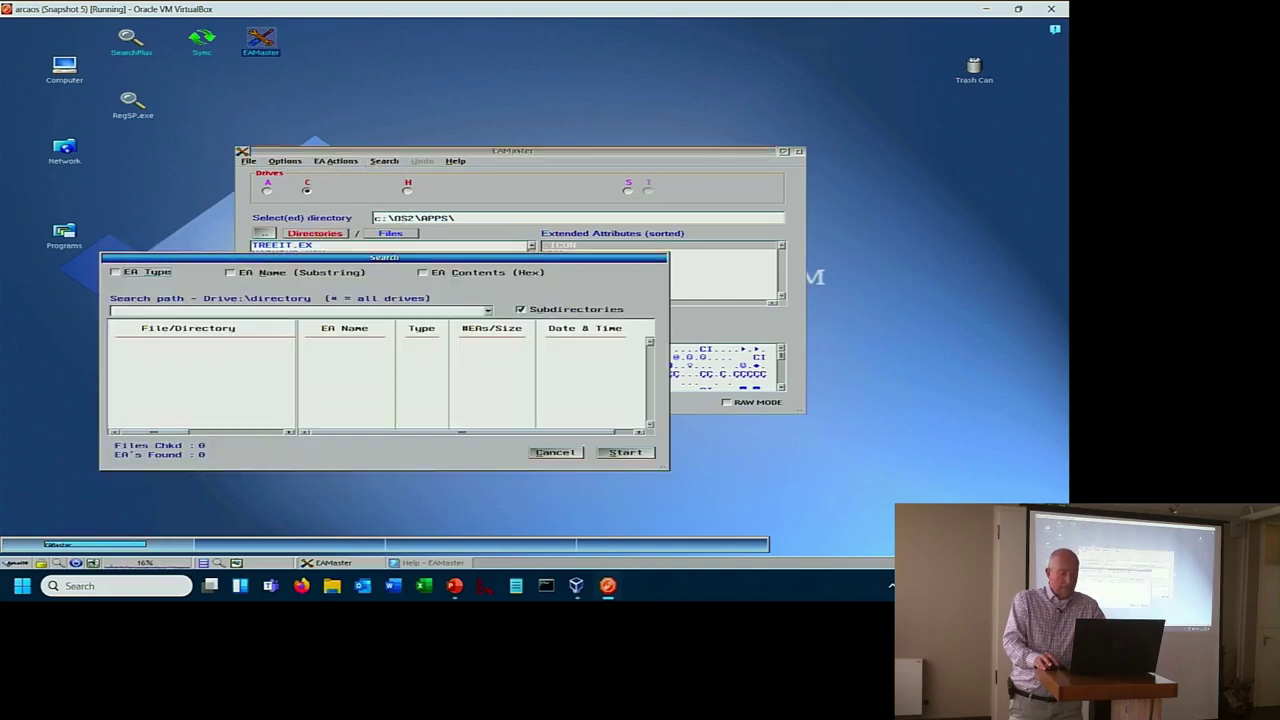
{"action": "left_click", "coordinate": [556, 452]}
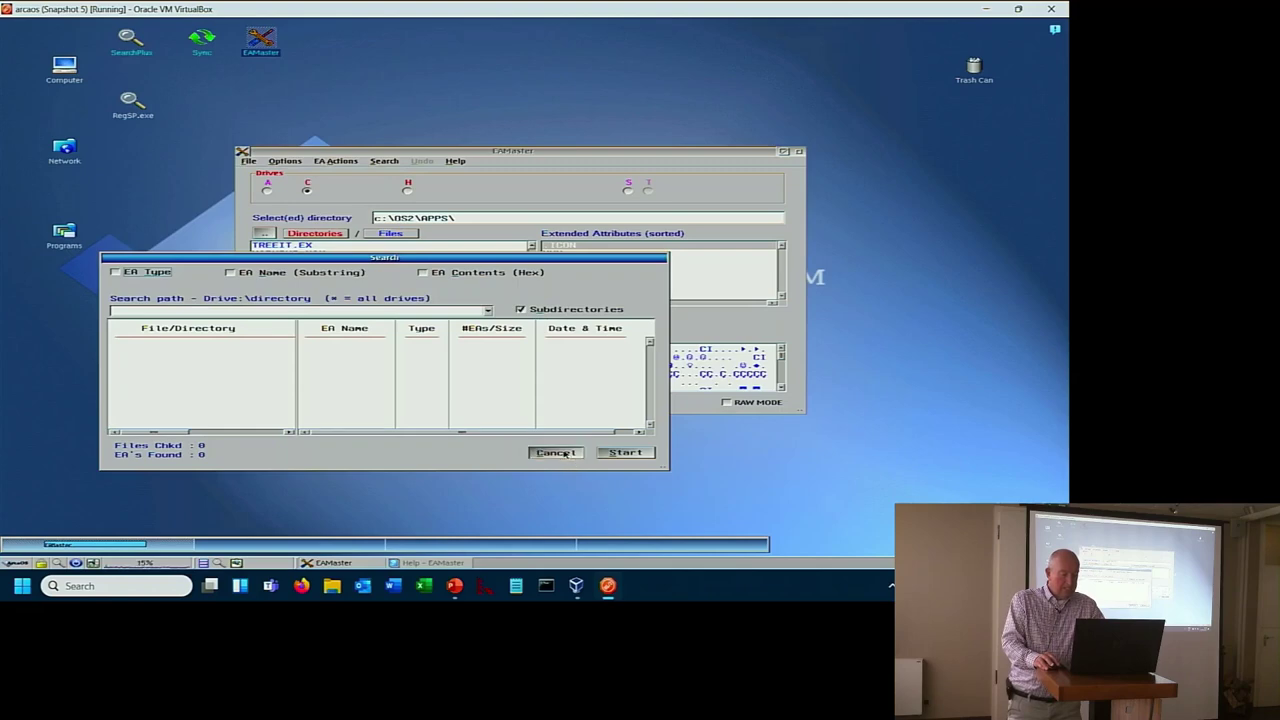
- Look over the help contents, index, registration and about entries, and close EAMaster
{"action": "left_click", "coordinate": [455, 161]}
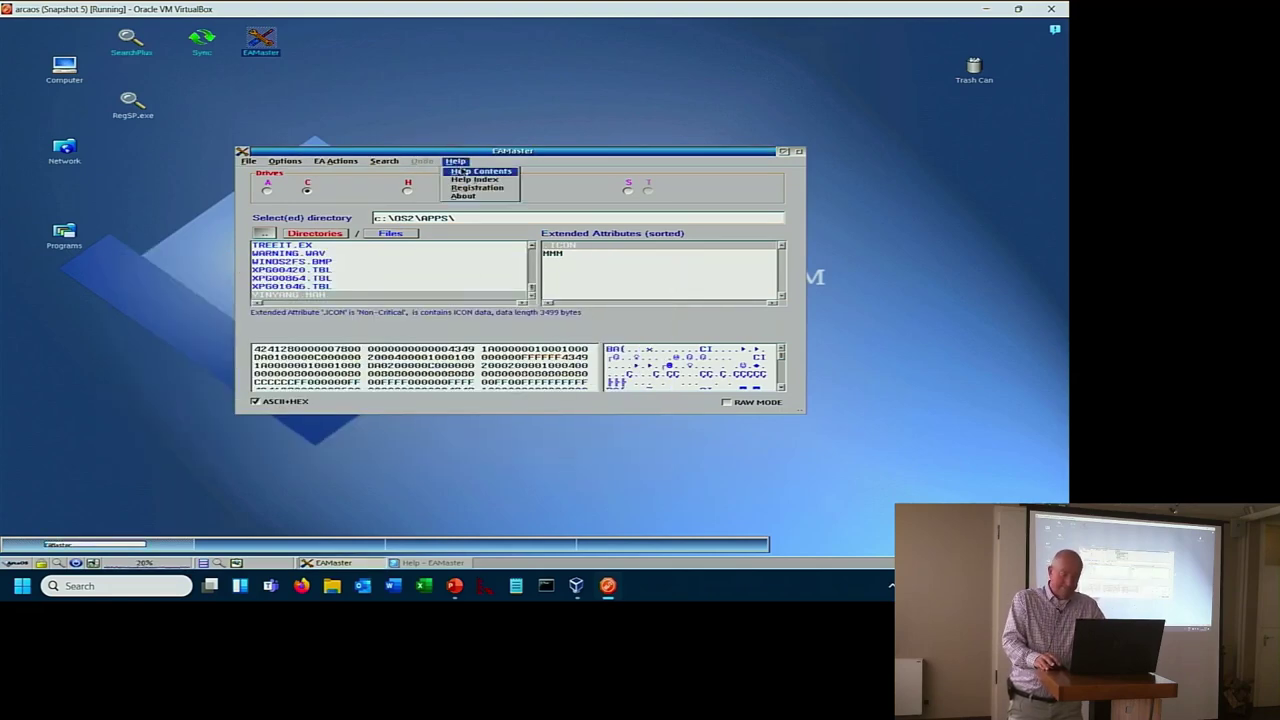
{"action": "left_click", "coordinate": [466, 172]}
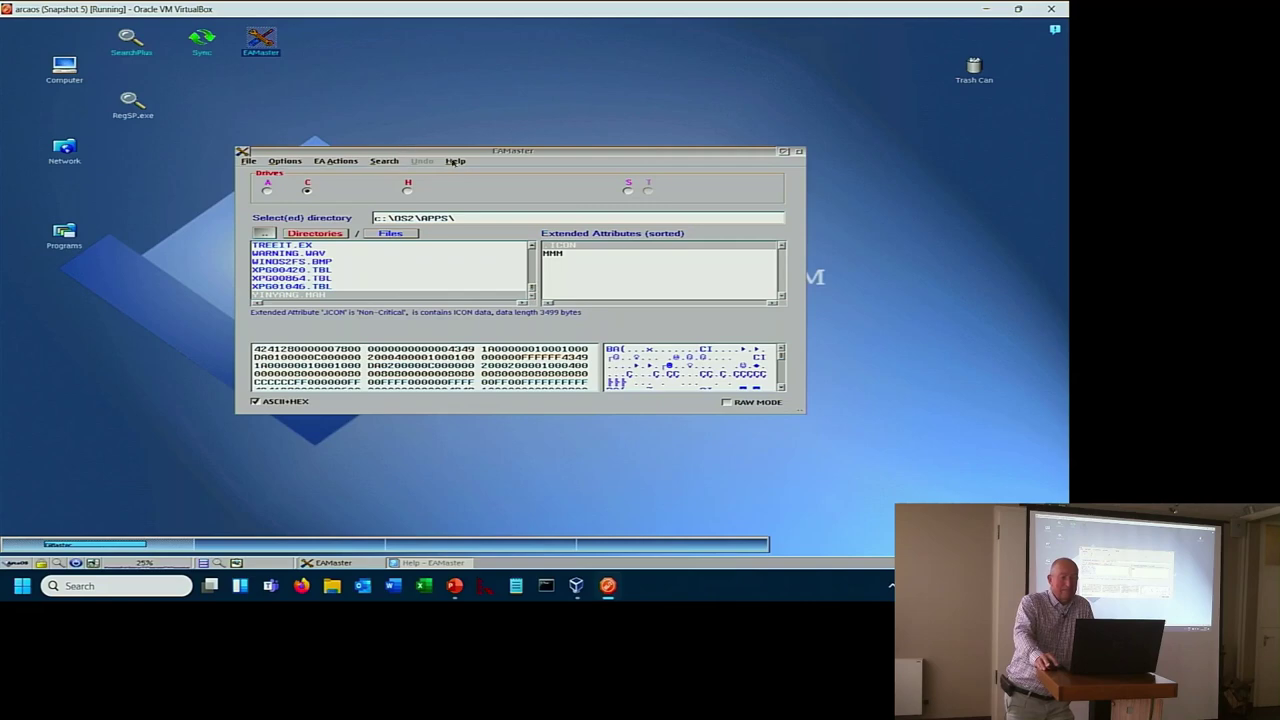
{"action": "left_click", "coordinate": [455, 161]}
{"action": "left_click", "coordinate": [459, 181]}
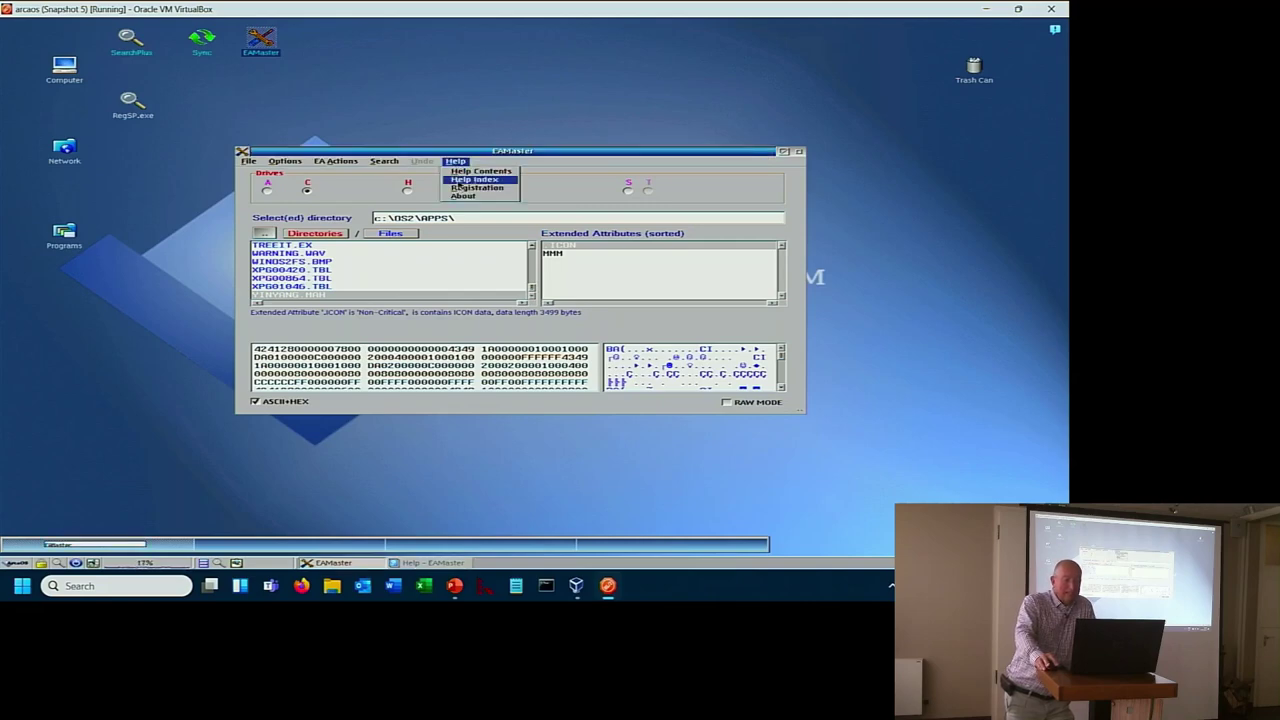
{"action": "left_click", "coordinate": [455, 161]}
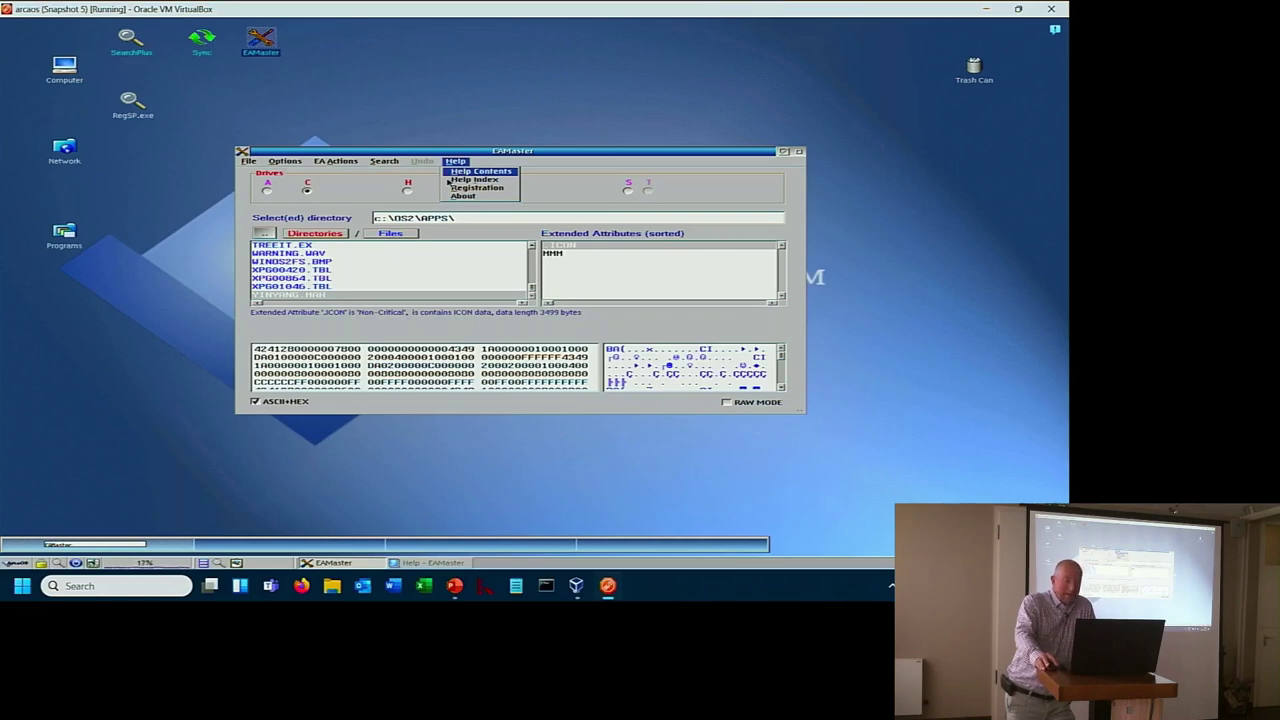
{"action": "left_click", "coordinate": [784, 151]}
{"action": "left_click", "coordinate": [784, 151]}
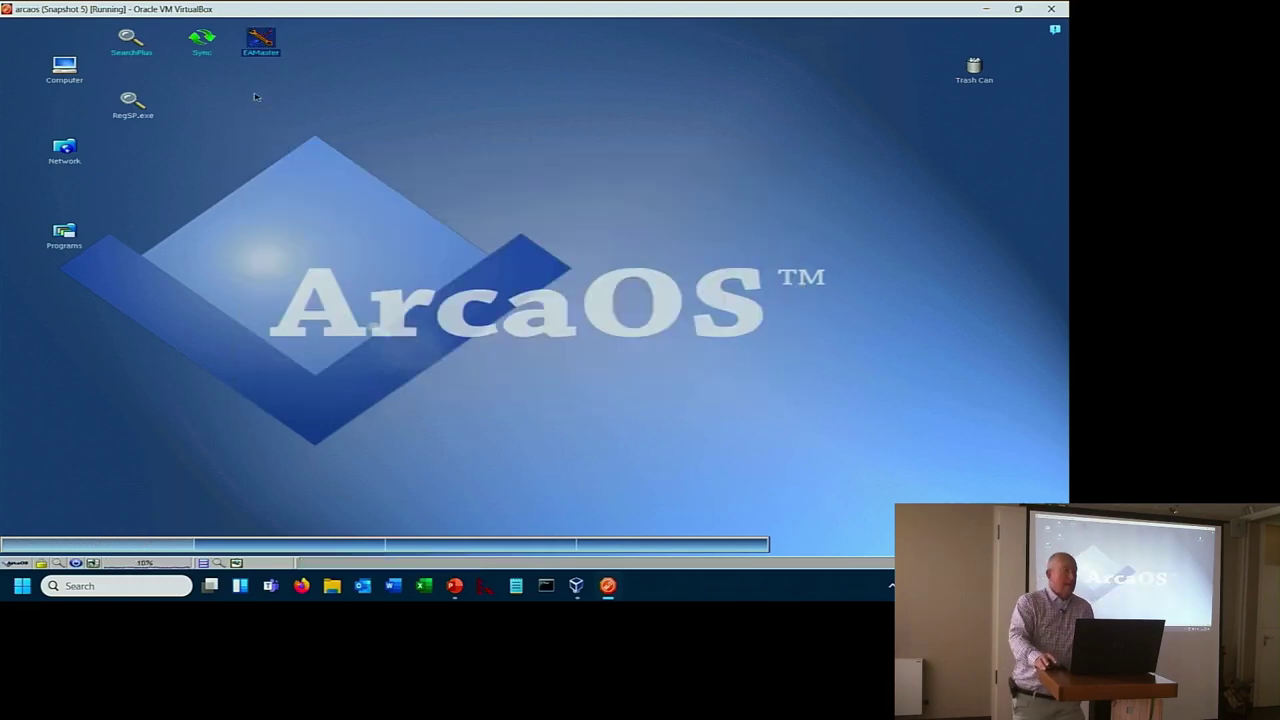